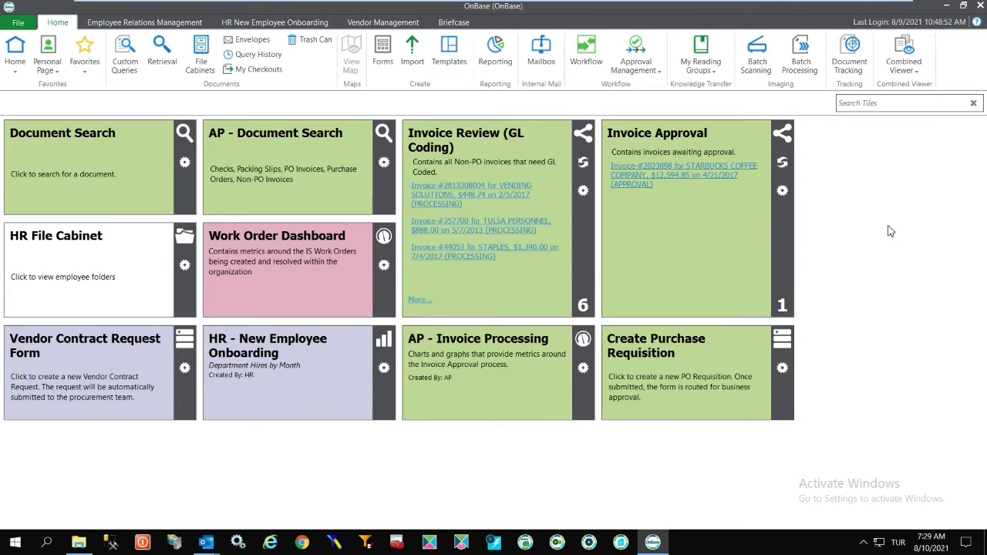
# Start a document import and load the applicant's resume Word file from the Human Resources sample folder
pyautogui.click(411, 59)
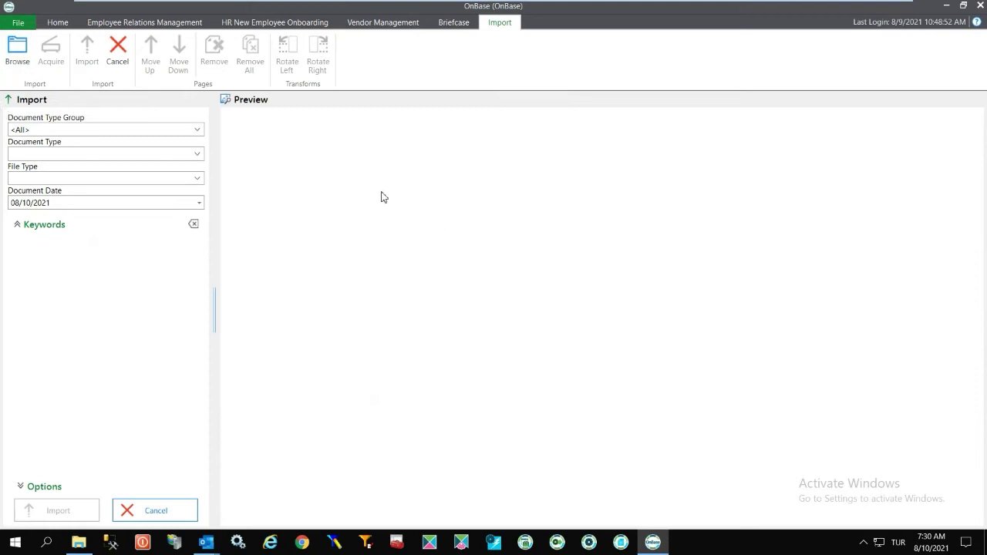
pyautogui.click(20, 59)
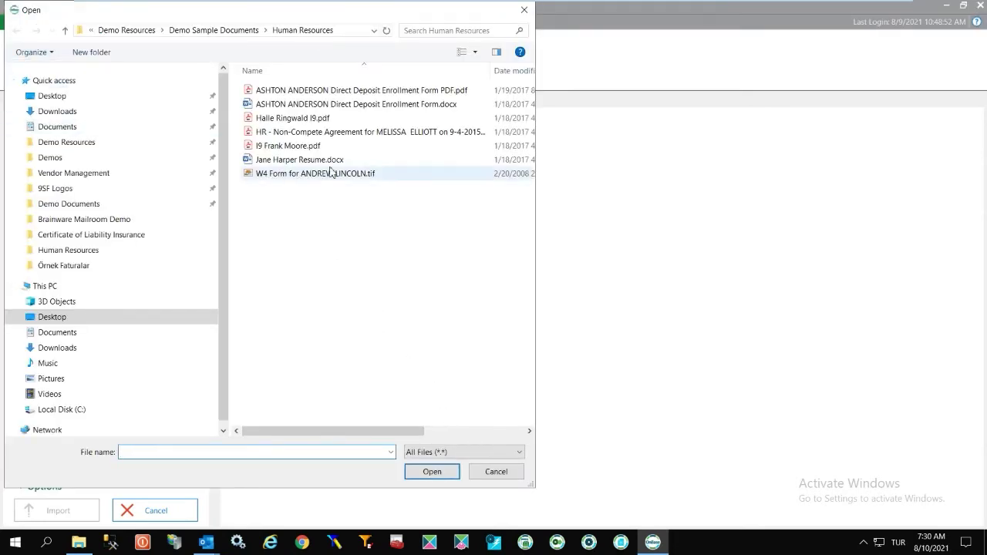
pyautogui.doubleClick(303, 160)
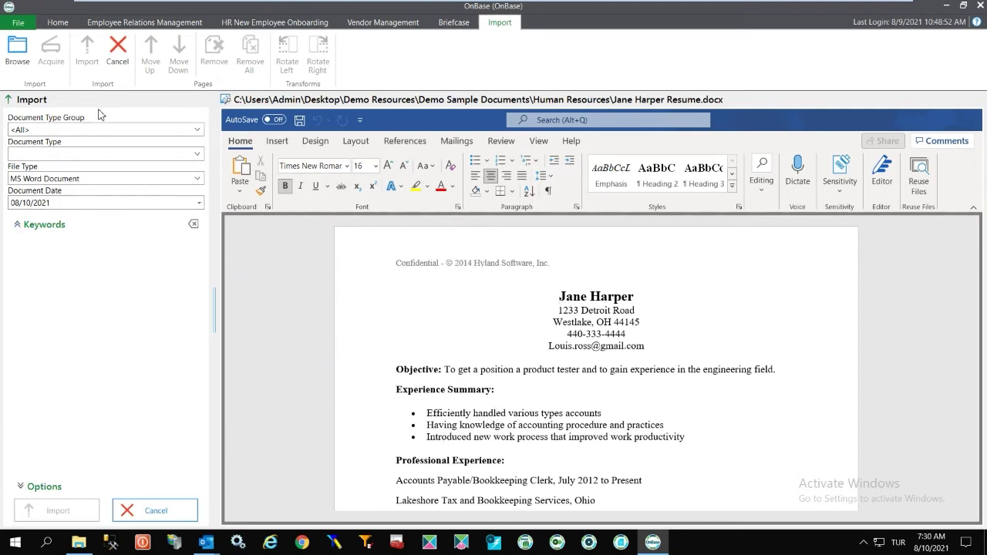
# Classify the import under the Human Resources document type group with the document type APP - Resume
pyautogui.click(95, 134)
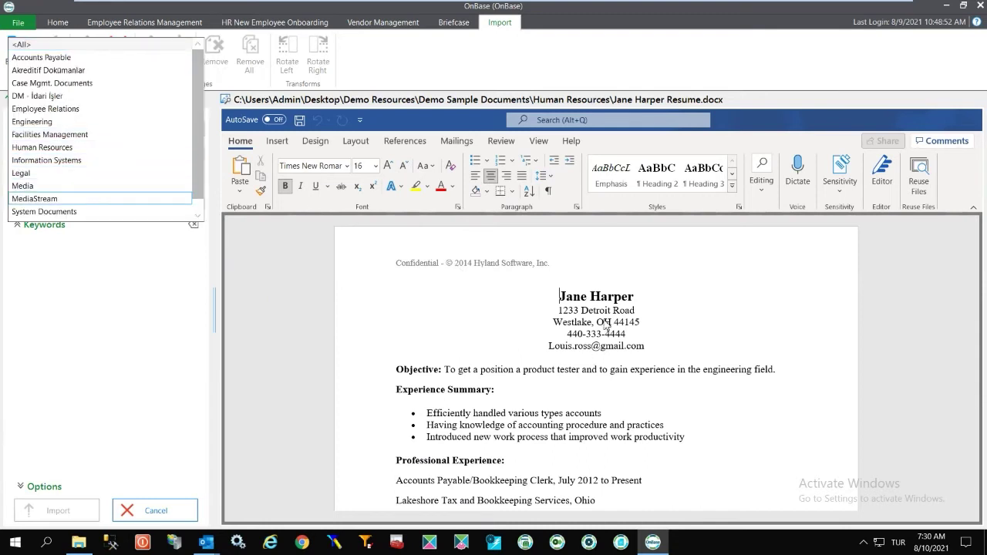
pyautogui.scroll(-1, 534, 422)
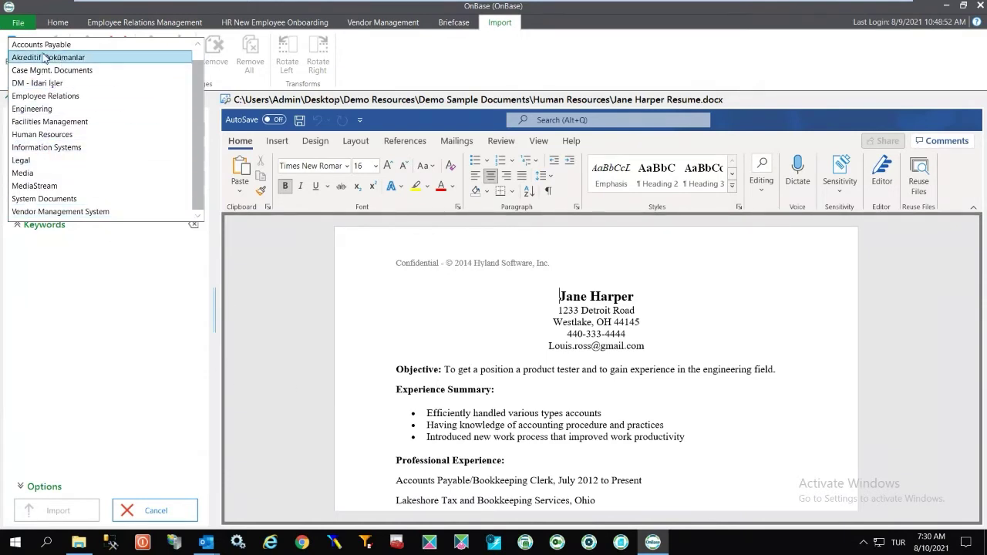
pyautogui.click(43, 136)
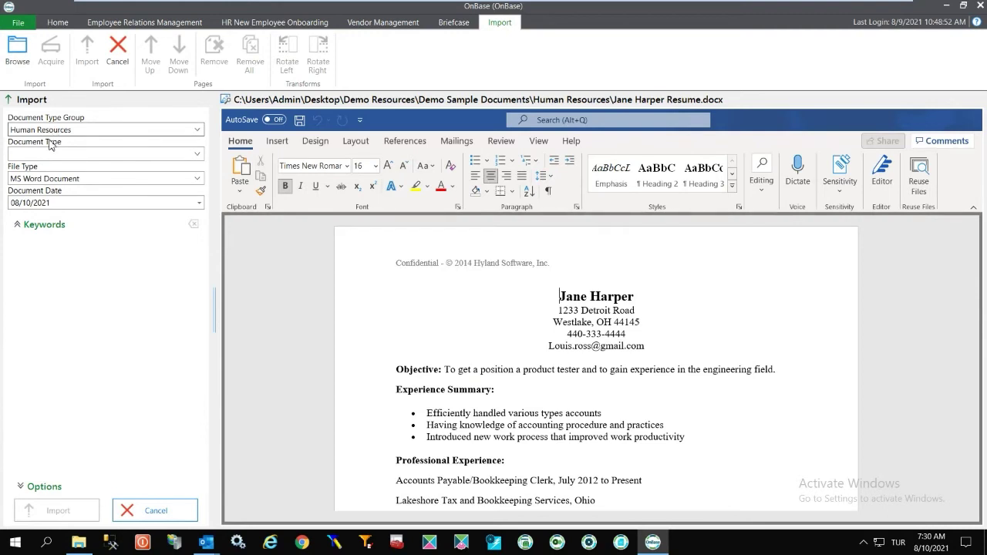
pyautogui.click(45, 155)
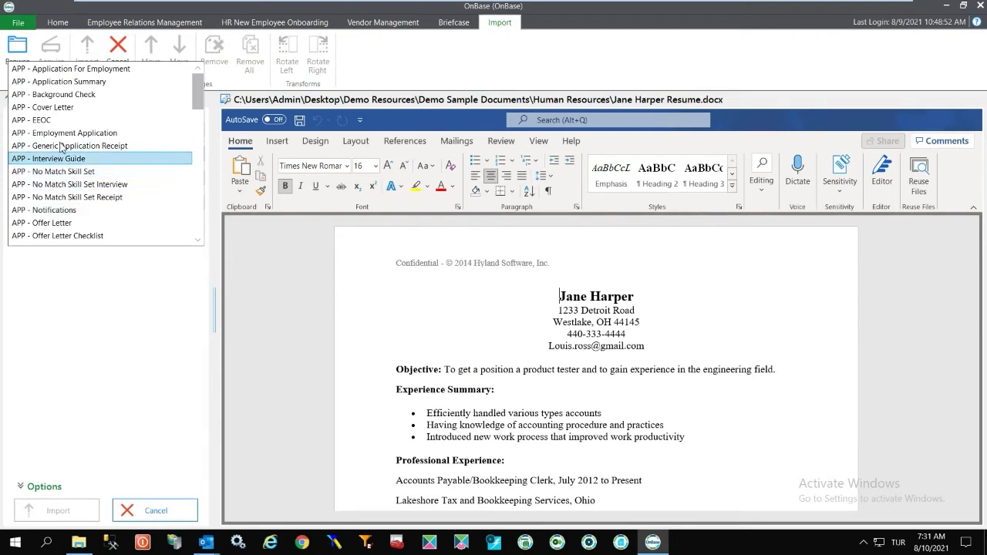
pyautogui.scroll(-1, 71, 223)
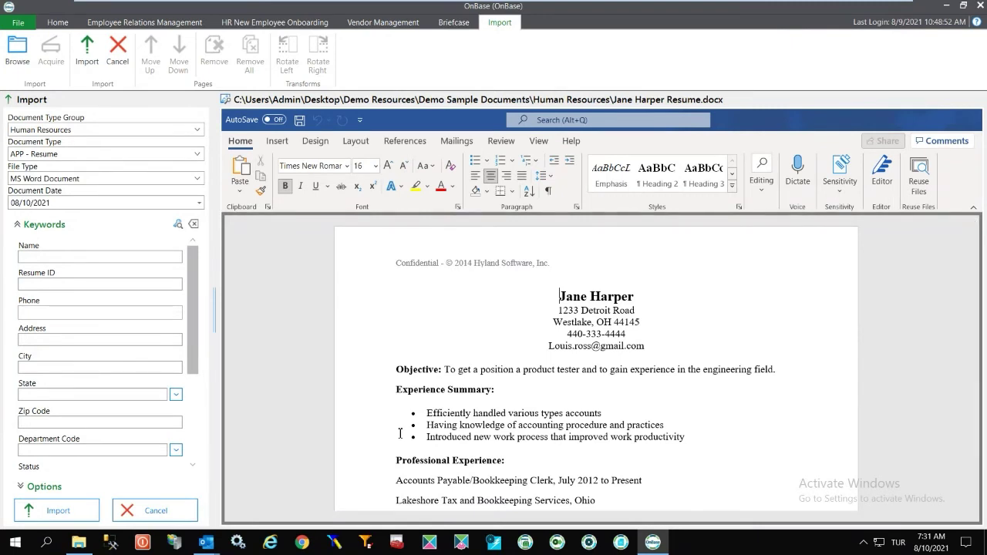
# Enter the applicant's resume ID to fill in the keywords, check them through to Employee ID, and import the resume
pyautogui.click(78, 258)
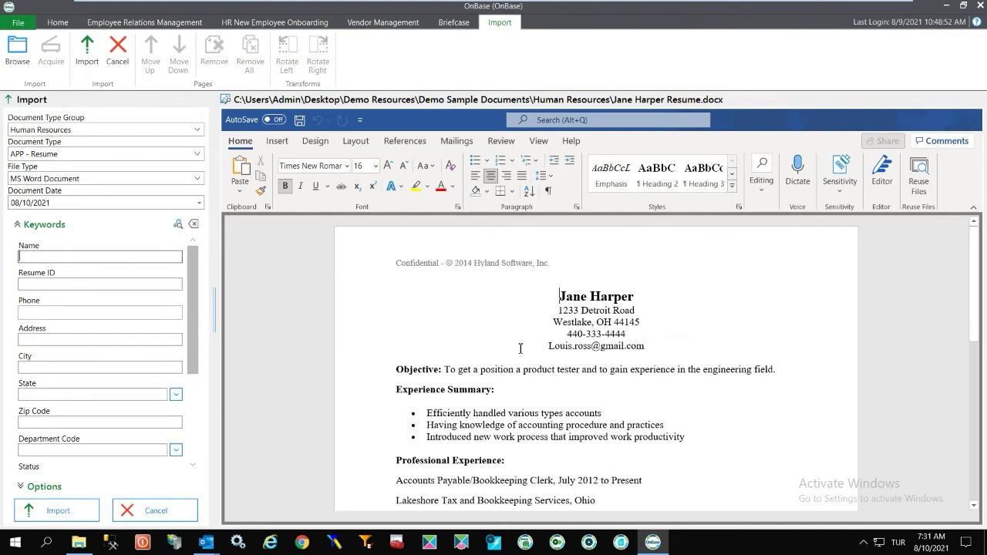
pyautogui.click(79, 281)
pyautogui.press('Tab')
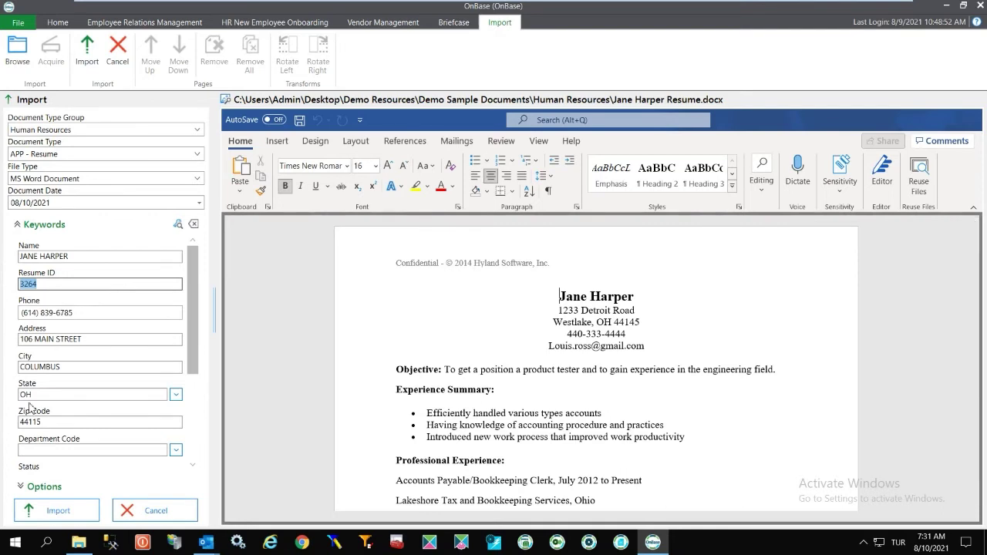
pyautogui.scroll(-2, 99, 417)
pyautogui.scroll(-3, 100, 417)
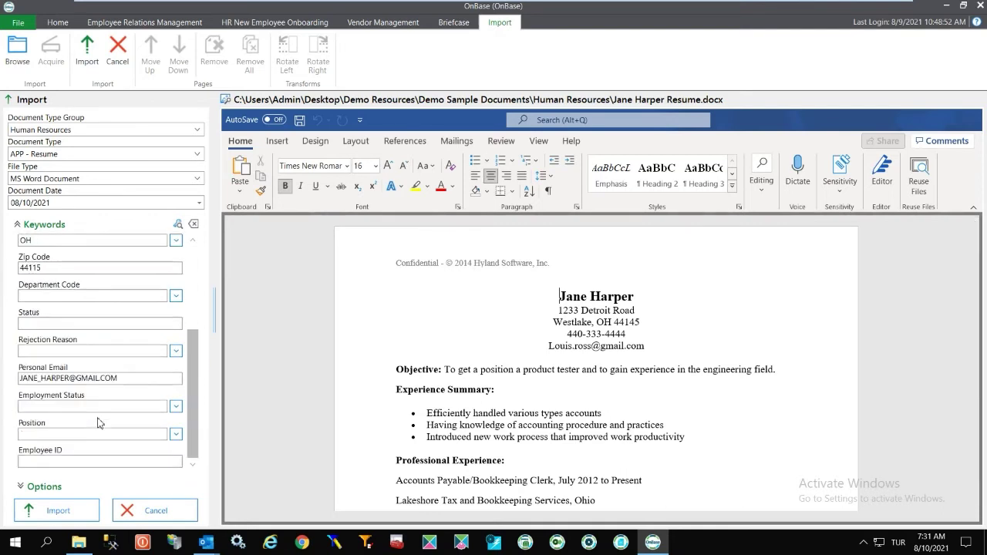
pyautogui.scroll(5, 99, 417)
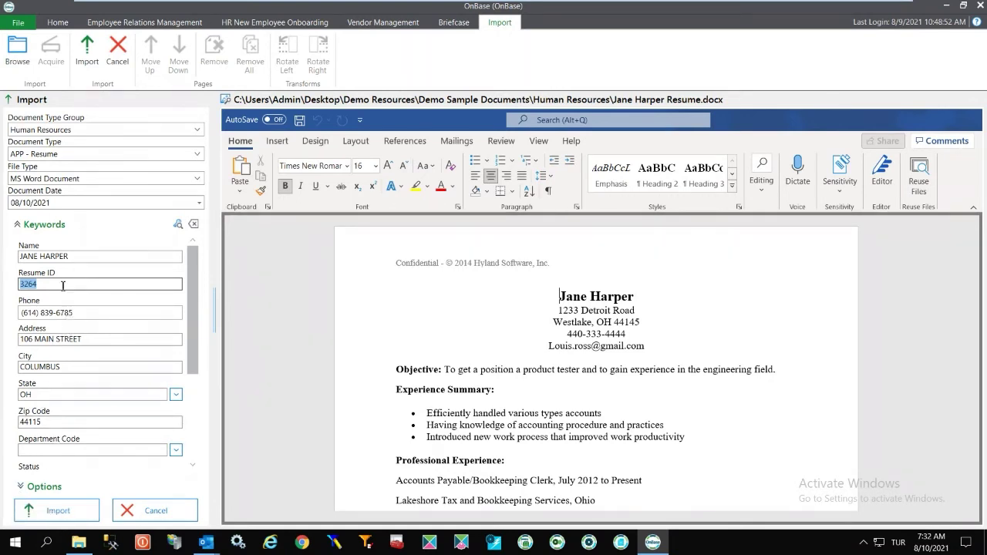
pyautogui.scroll(-3, 54, 368)
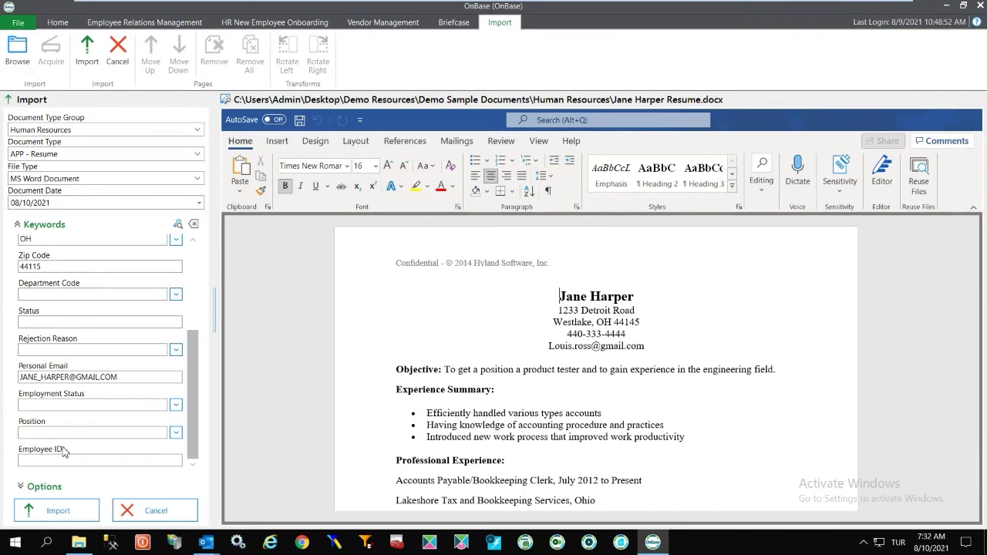
pyautogui.scroll(3, 104, 434)
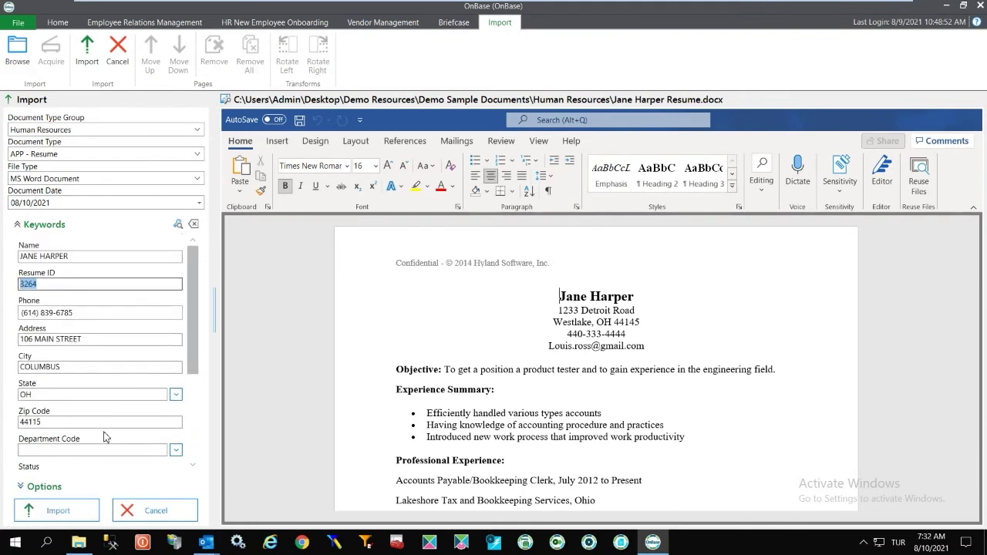
pyautogui.click(48, 512)
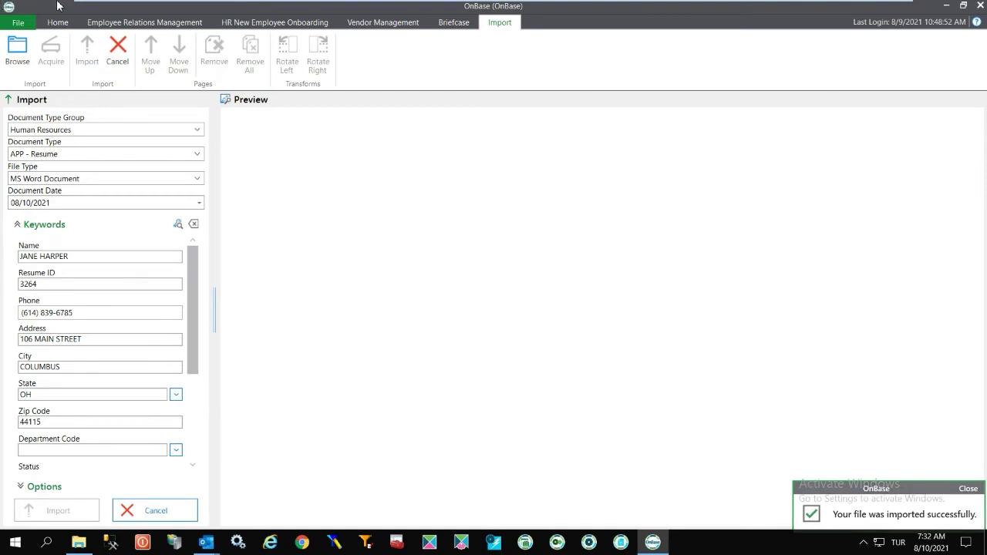
# Open the HR File Cabinet among the file cabinets, filter its folders by the employee's first name and open that employee's file
pyautogui.click(55, 25)
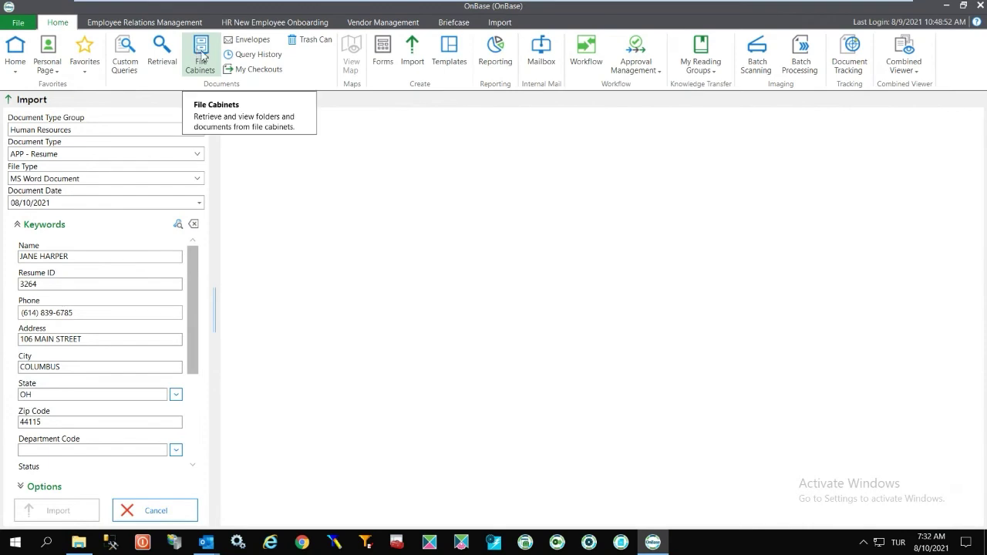
pyautogui.click(203, 61)
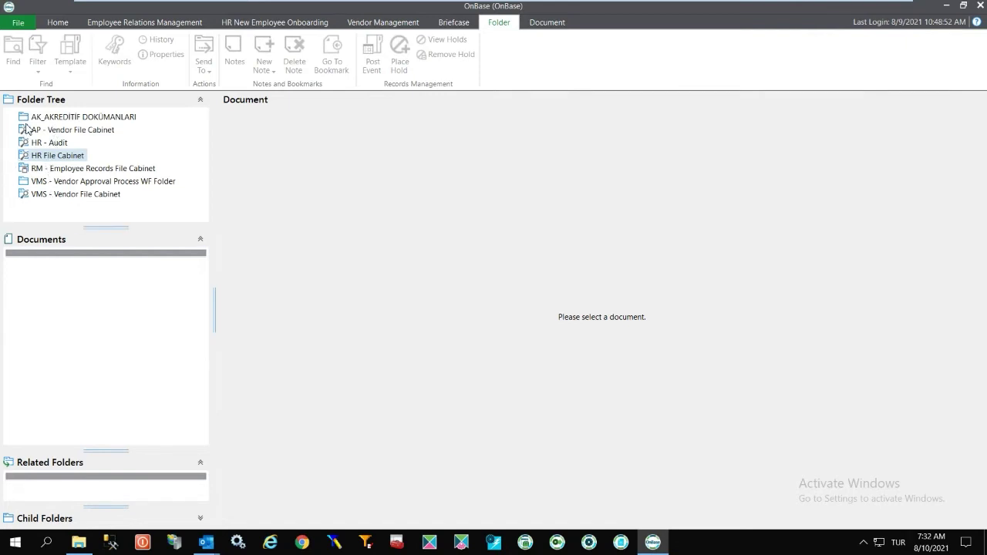
pyautogui.click(68, 156)
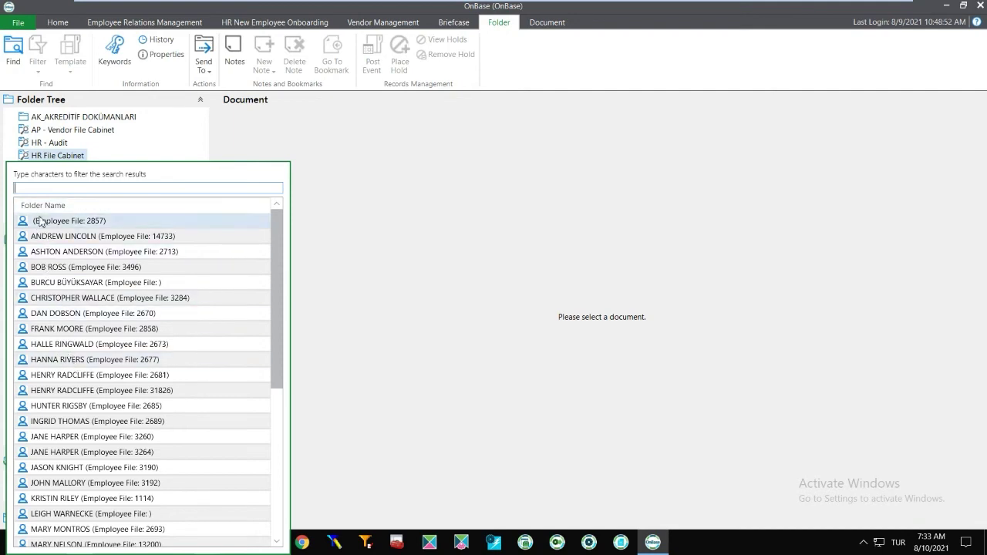
pyautogui.write('ndre')
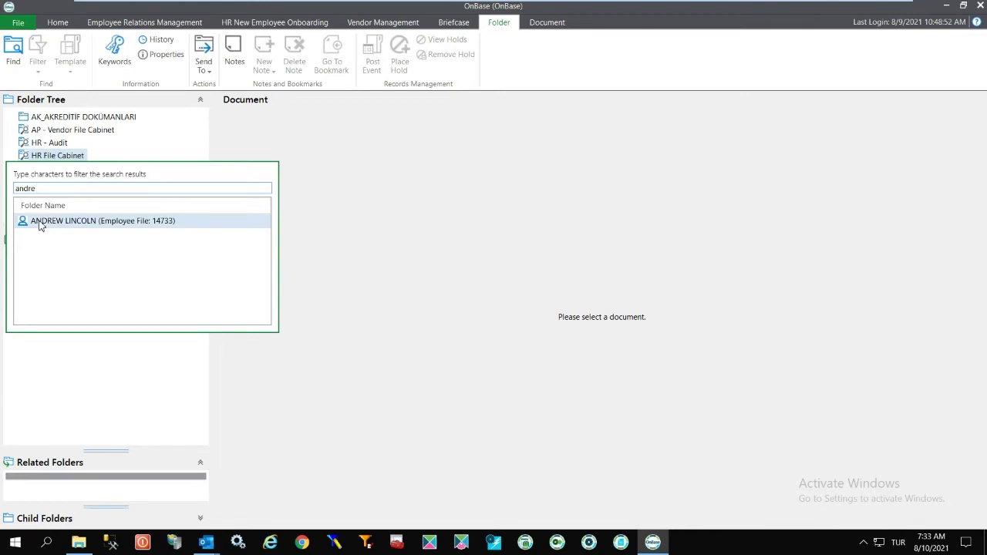
pyautogui.click(41, 222)
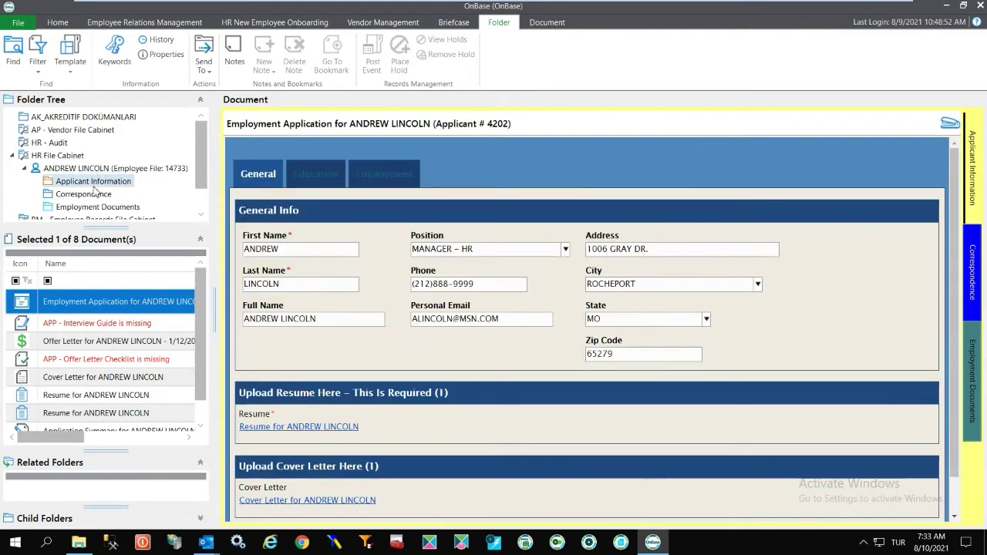
# Compare the documents in the employee's Applicant Information and Employment Documents folders, resizing the folder tree to fit the lists
pyautogui.moveTo(110, 228); pyautogui.dragTo(110, 258)
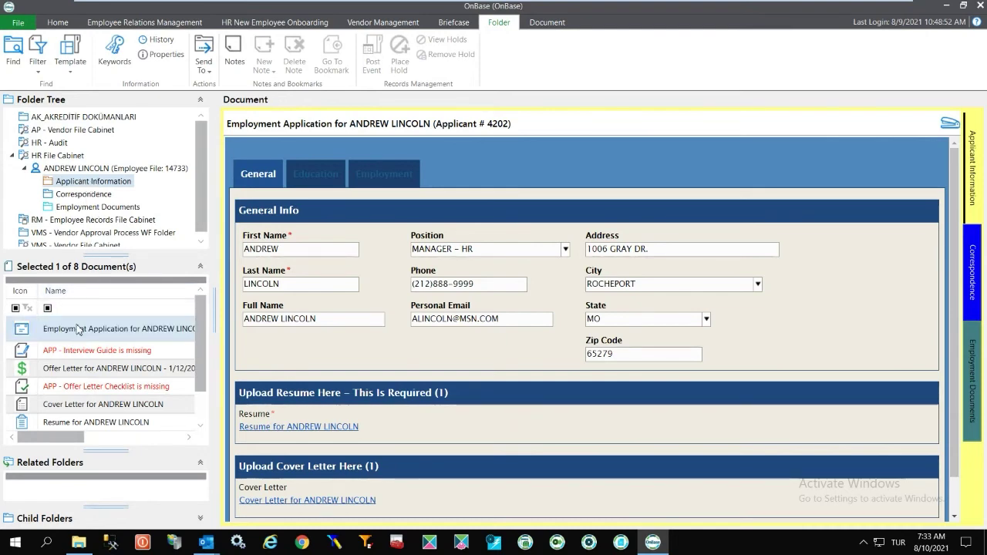
pyautogui.click(84, 183)
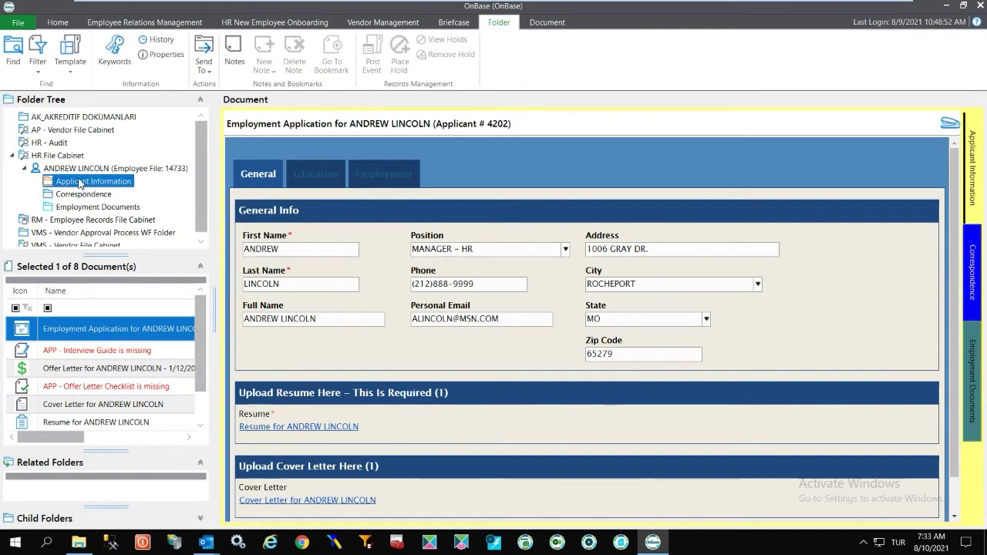
pyautogui.scroll(-1, 89, 309)
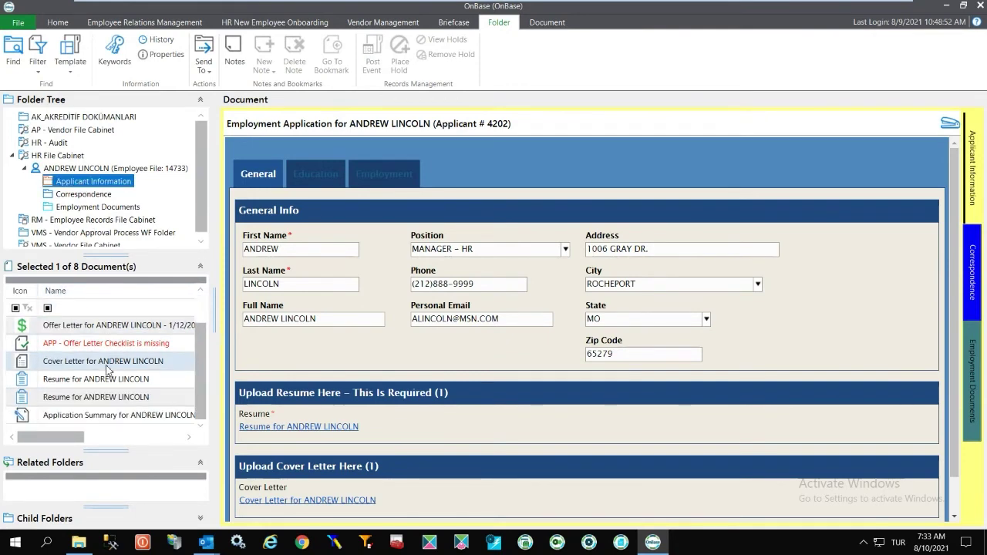
pyautogui.click(79, 208)
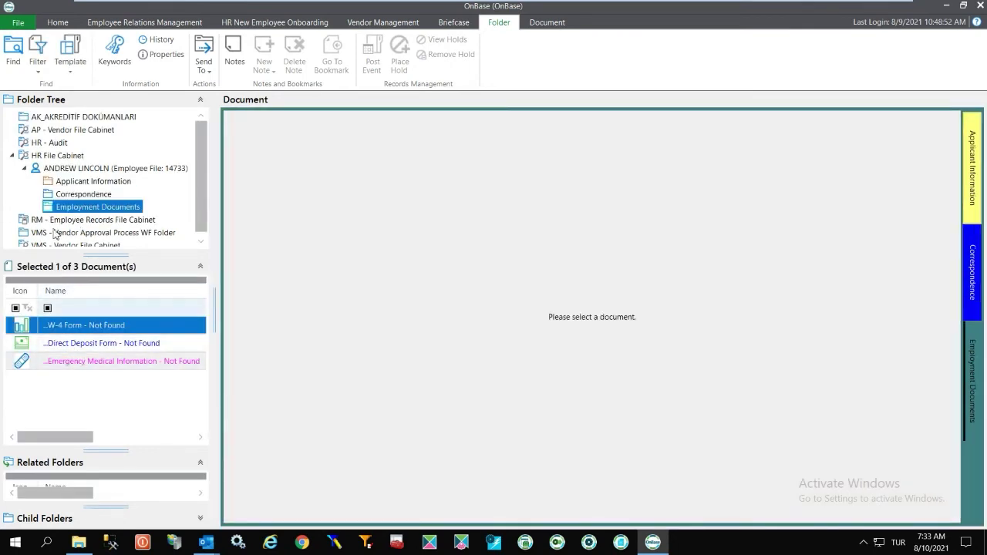
pyautogui.click(67, 183)
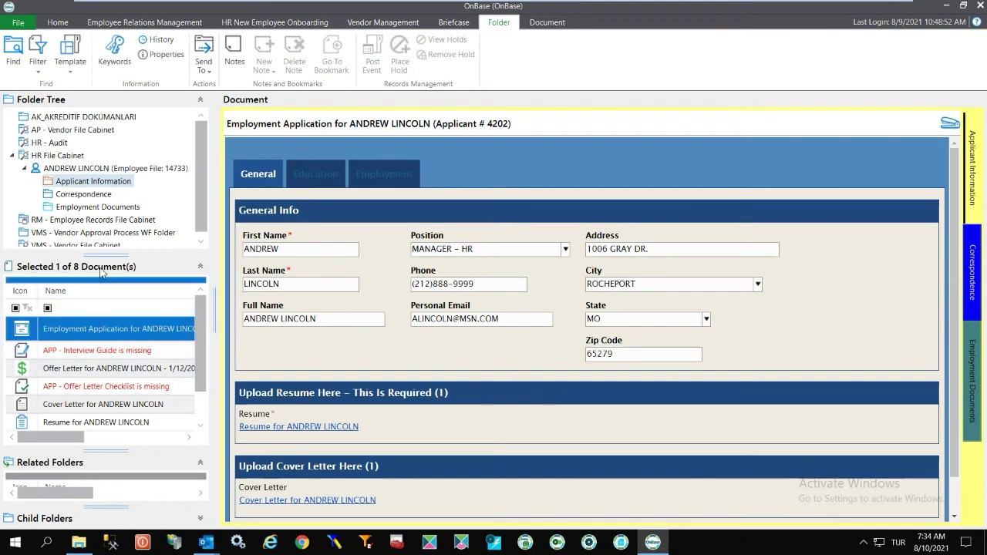
pyautogui.moveTo(102, 255); pyautogui.dragTo(103, 213)
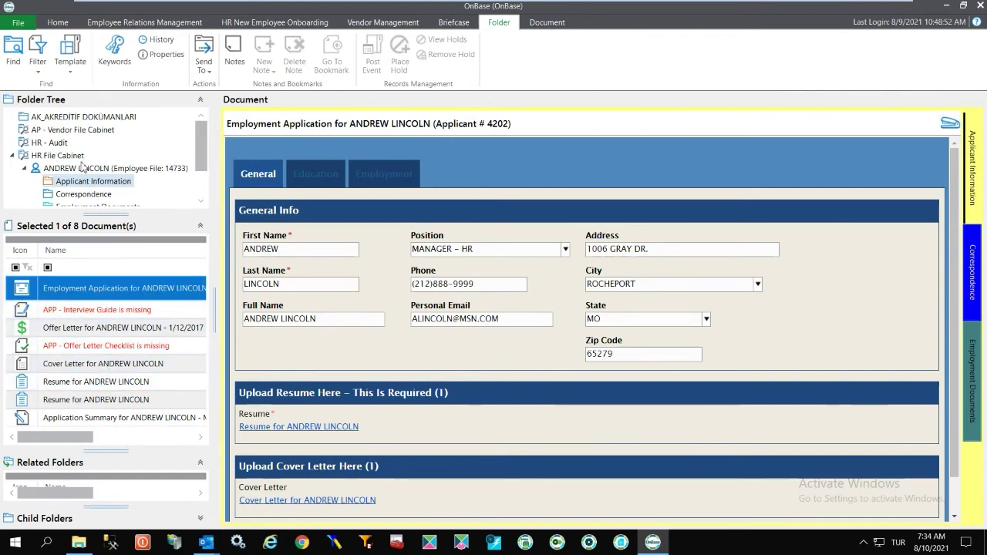
pyautogui.moveTo(100, 215)
pyautogui.mouseDown()
pyautogui.moveTo(100, 237)
pyautogui.moveTo(100, 213)
pyautogui.moveTo(100, 222)
pyautogui.mouseUp()
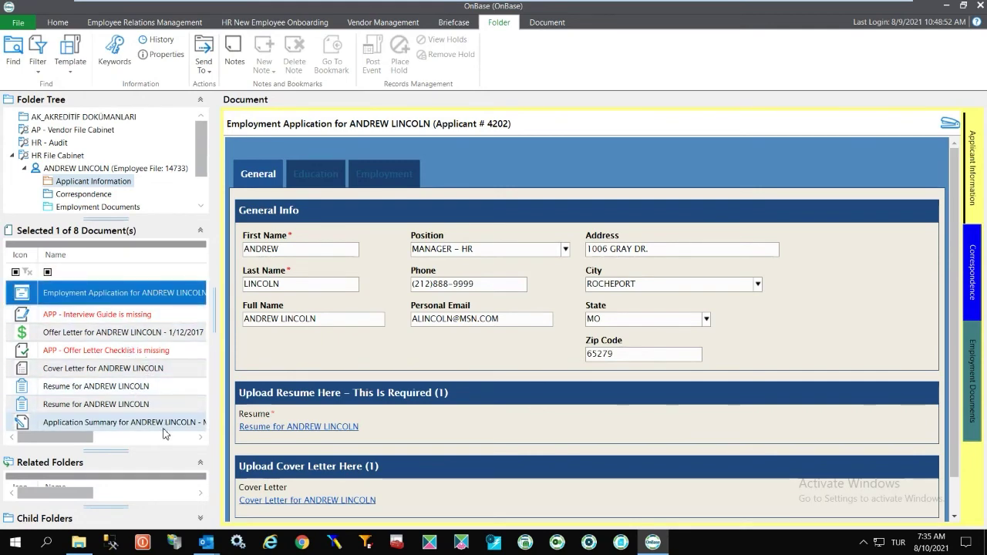
# View the employee's employment application, cover letter and offer letter from the Applicant Information folder
pyautogui.click(125, 296)
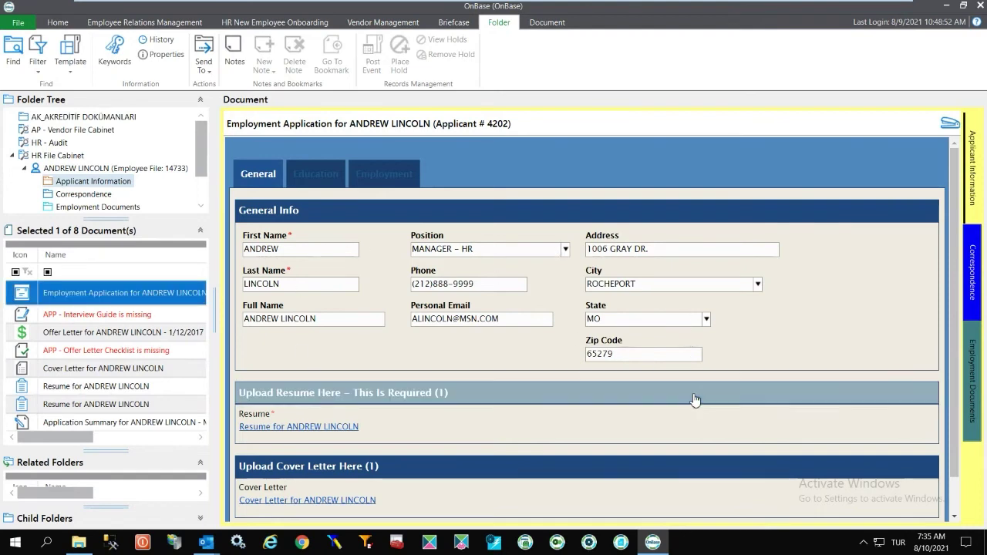
pyautogui.click(92, 370)
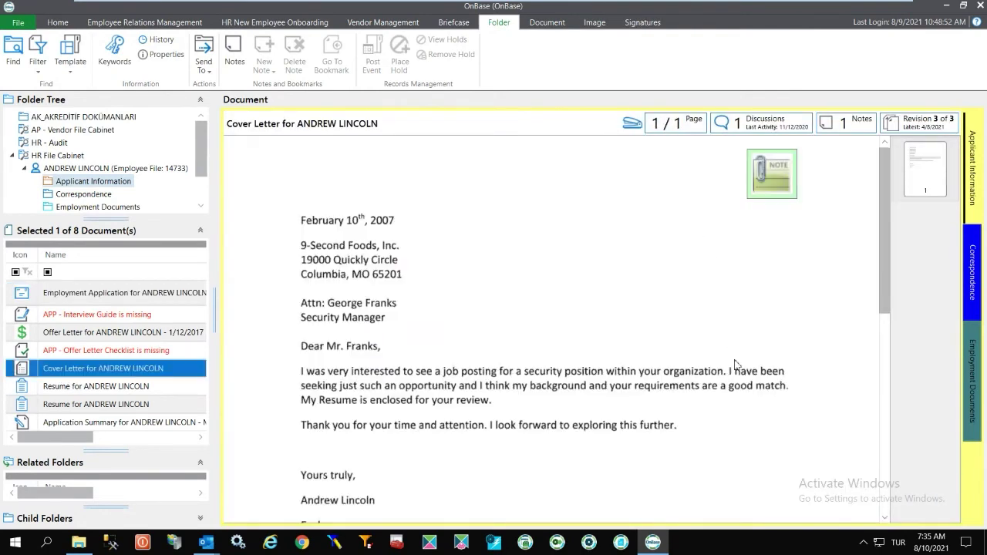
pyautogui.click(82, 333)
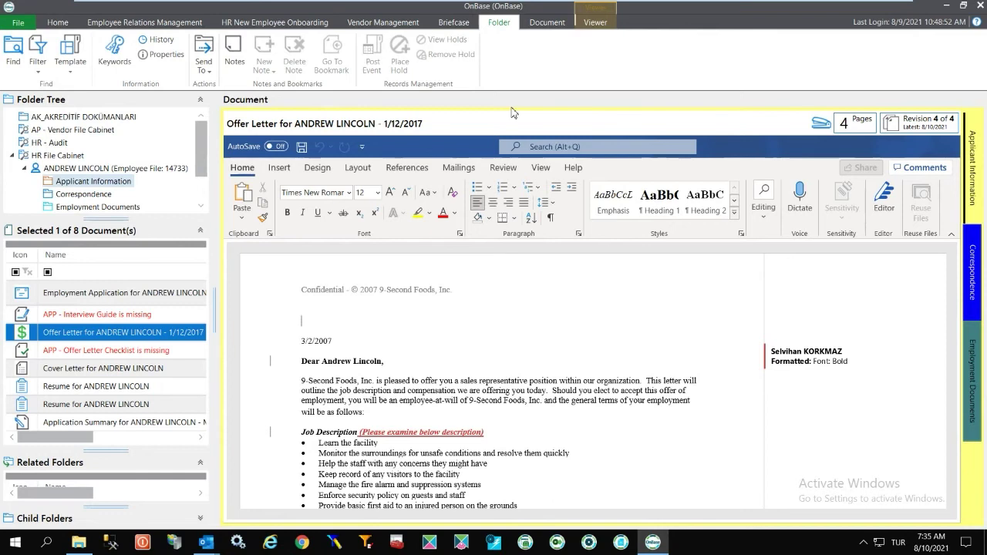
# Reopen the cover letter and examine its keywords, its green note and its cross-referenced documents in the document information
pyautogui.click(135, 367)
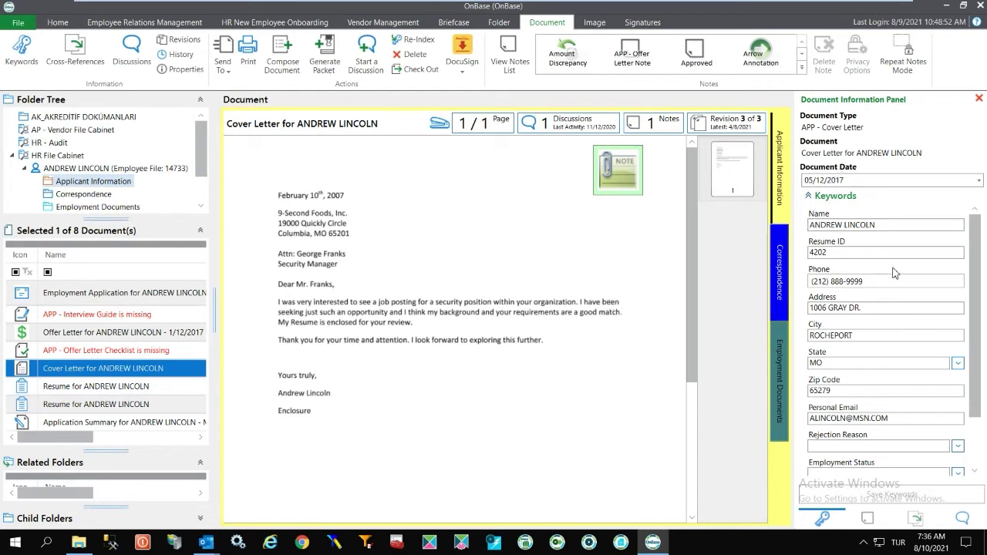
pyautogui.scroll(-2, 890, 225)
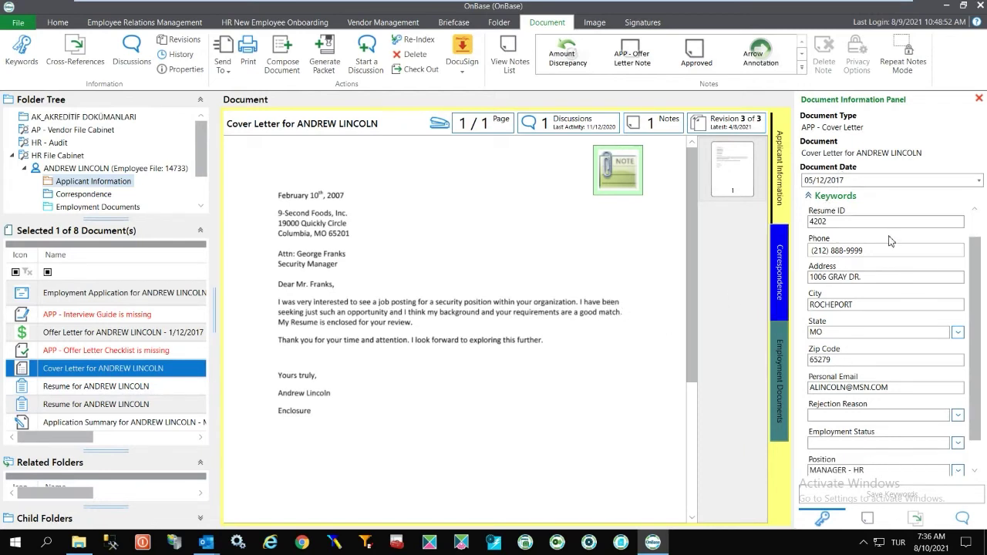
pyautogui.click(868, 519)
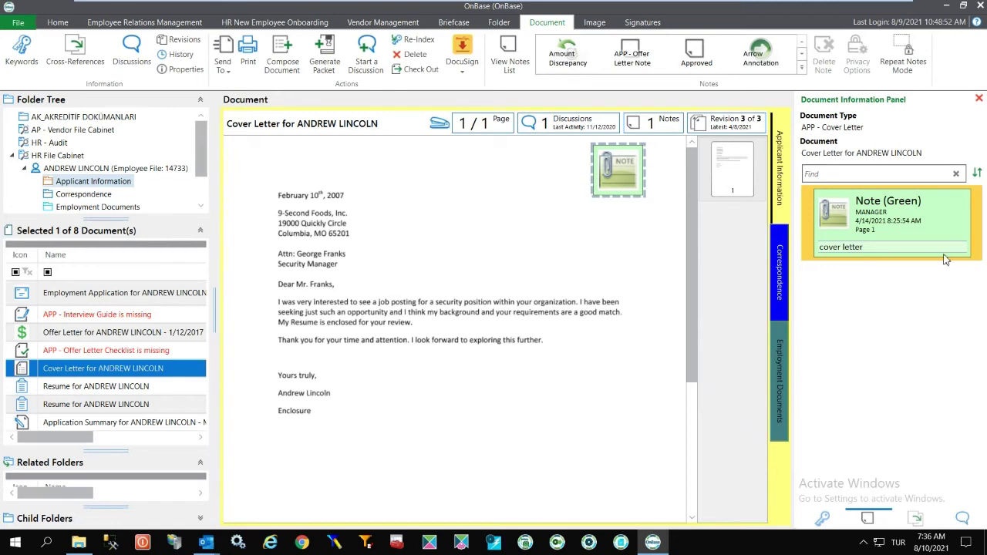
pyautogui.click(876, 252)
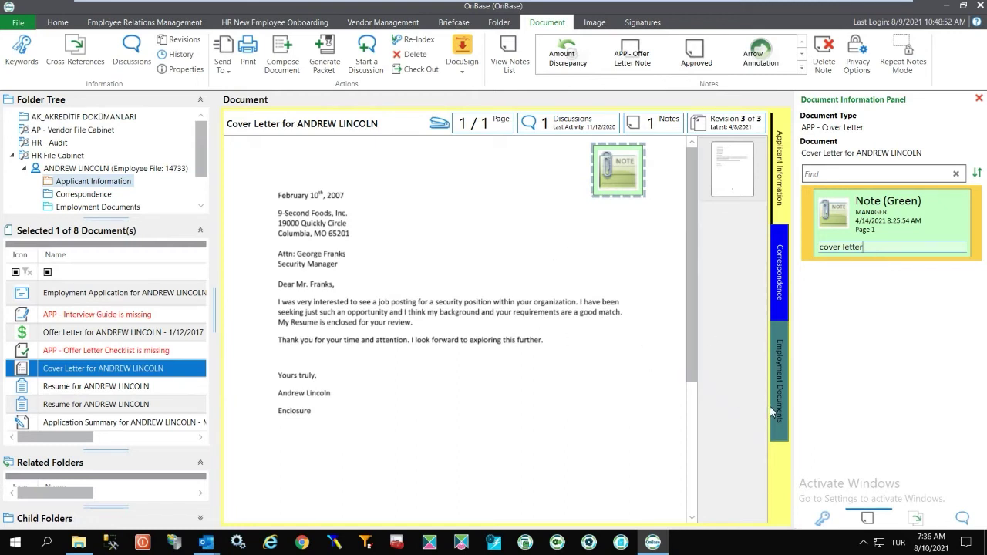
pyautogui.click(922, 522)
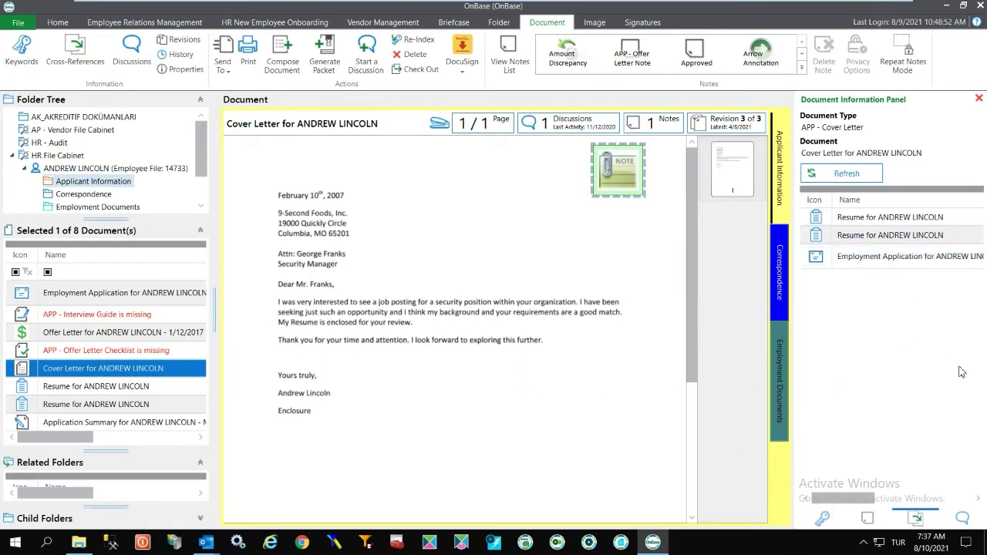
# View the cover letter's discussion and examine its document properties, including the additional file information
pyautogui.click(966, 528)
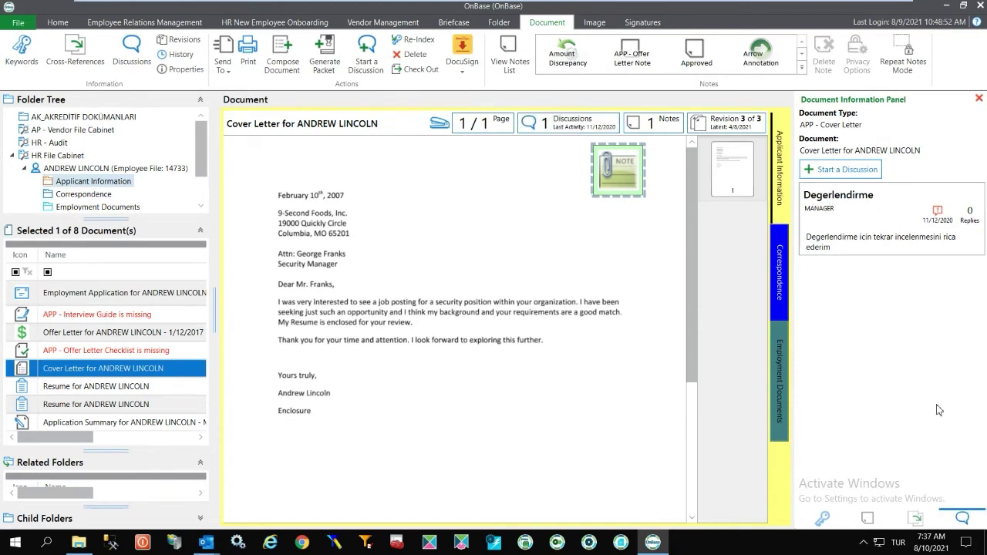
pyautogui.click(963, 519)
pyautogui.rightClick(401, 124)
pyautogui.moveTo(462, 223)
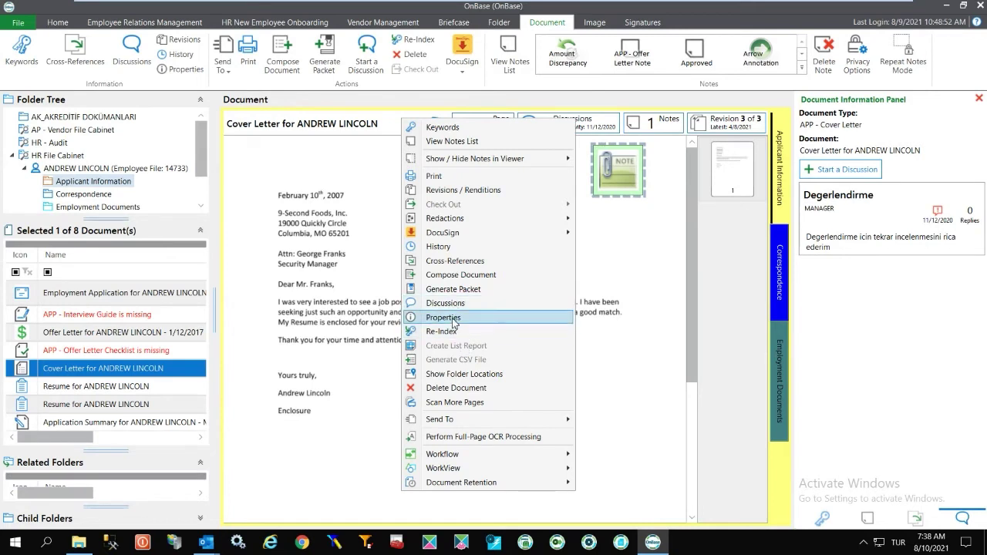
pyautogui.click(454, 322)
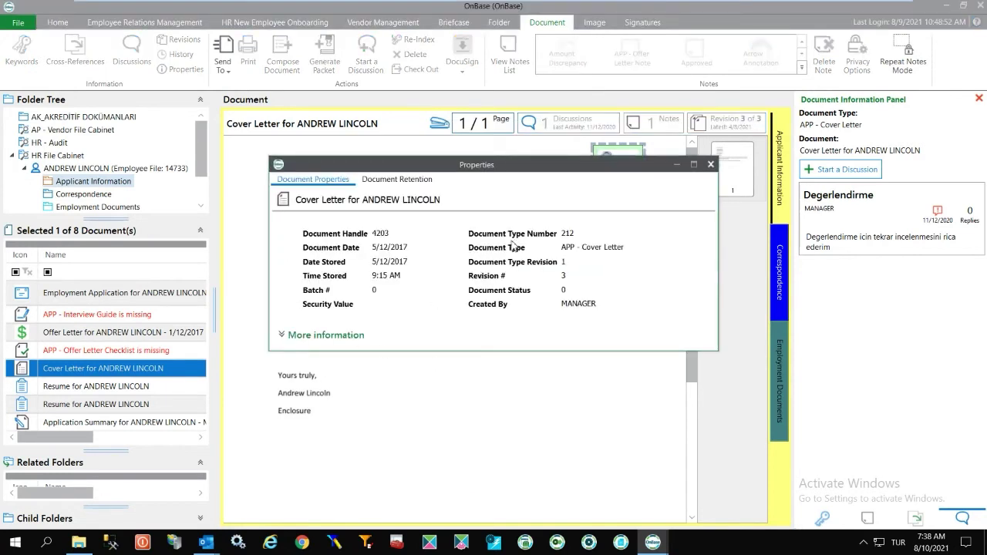
pyautogui.click(282, 336)
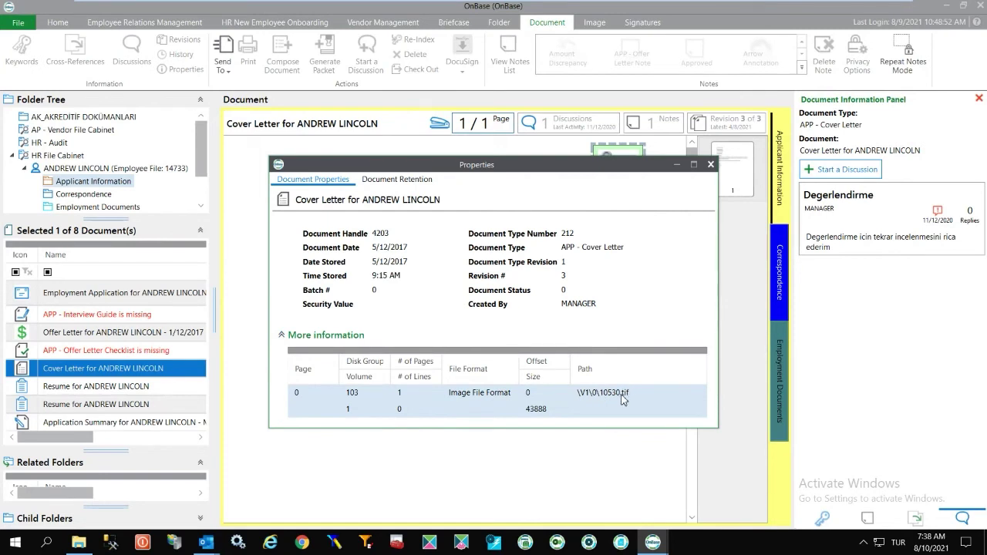
pyautogui.click(711, 164)
# Examine the cover letter's document history log from the newest to the oldest entries, enlarging the history window to read the messages
pyautogui.rightClick(375, 121)
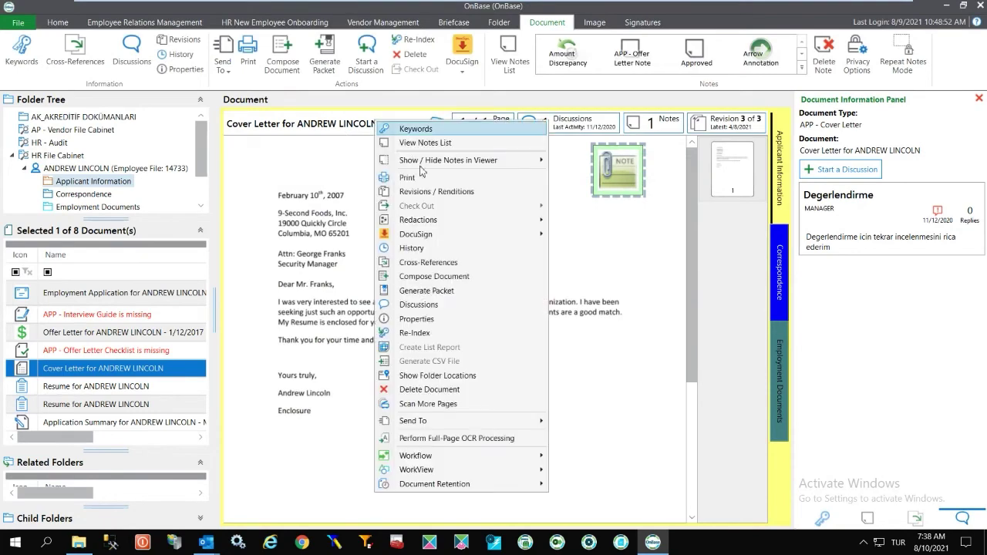
pyautogui.click(417, 251)
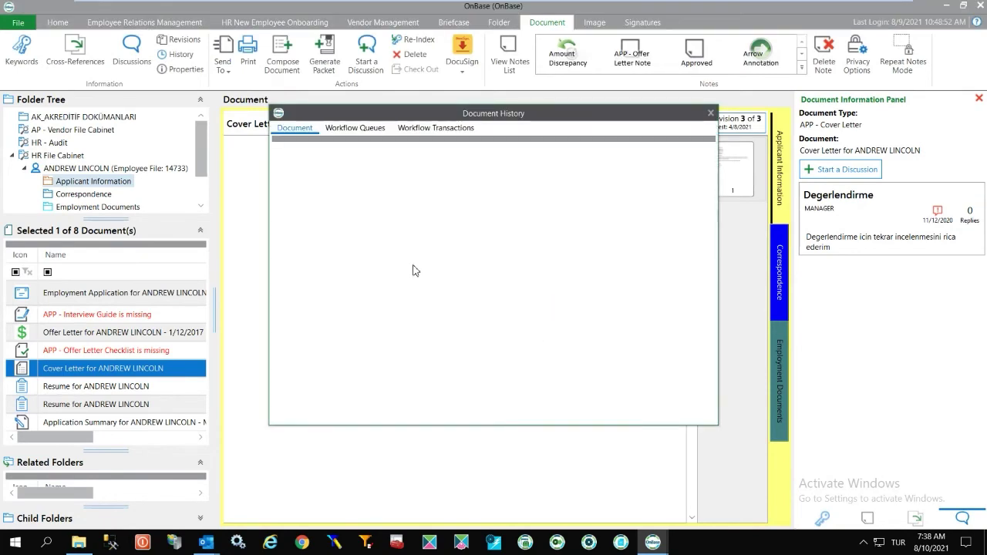
pyautogui.scroll(-9, 662, 262)
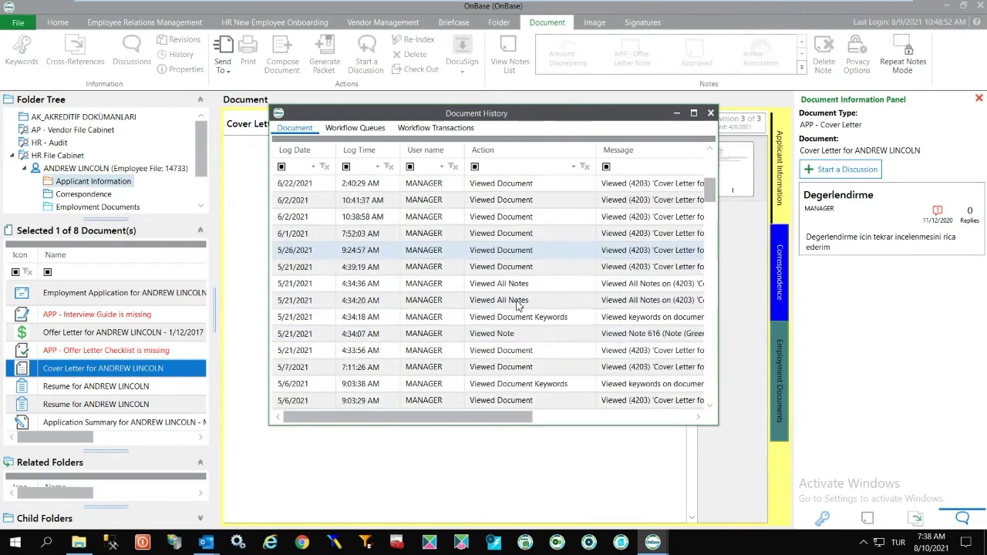
pyautogui.scroll(-2, 662, 262)
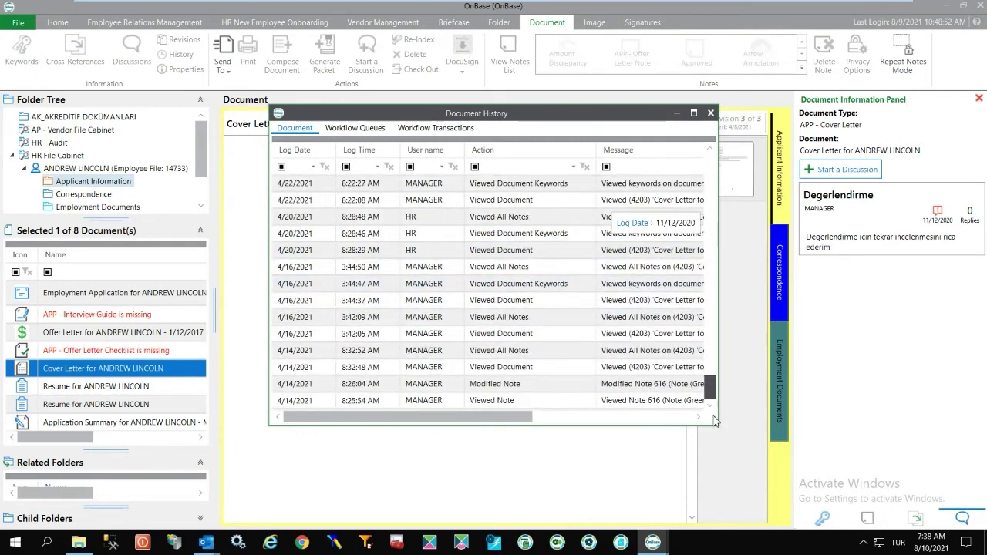
pyautogui.scroll(-5, 607, 400)
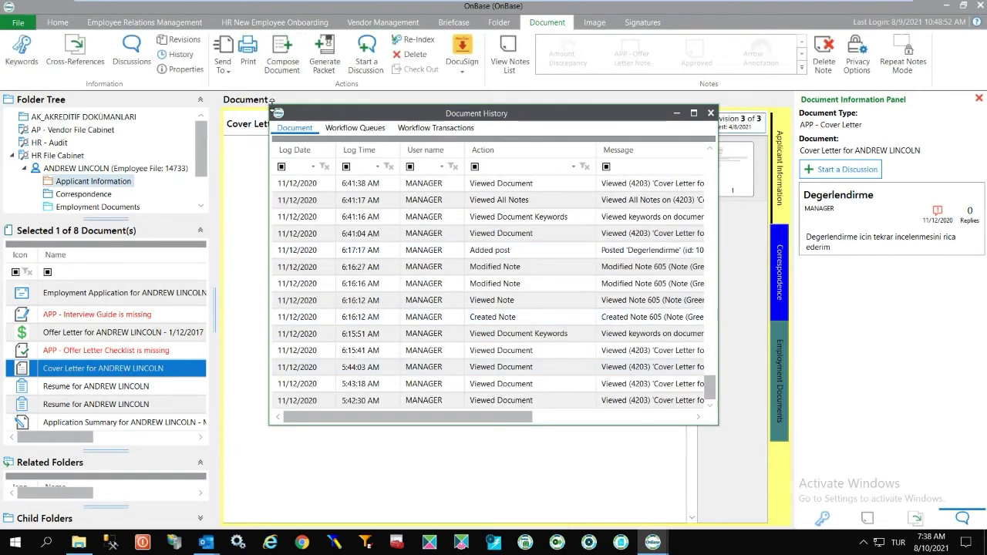
pyautogui.moveTo(268, 103); pyautogui.dragTo(114, 28)
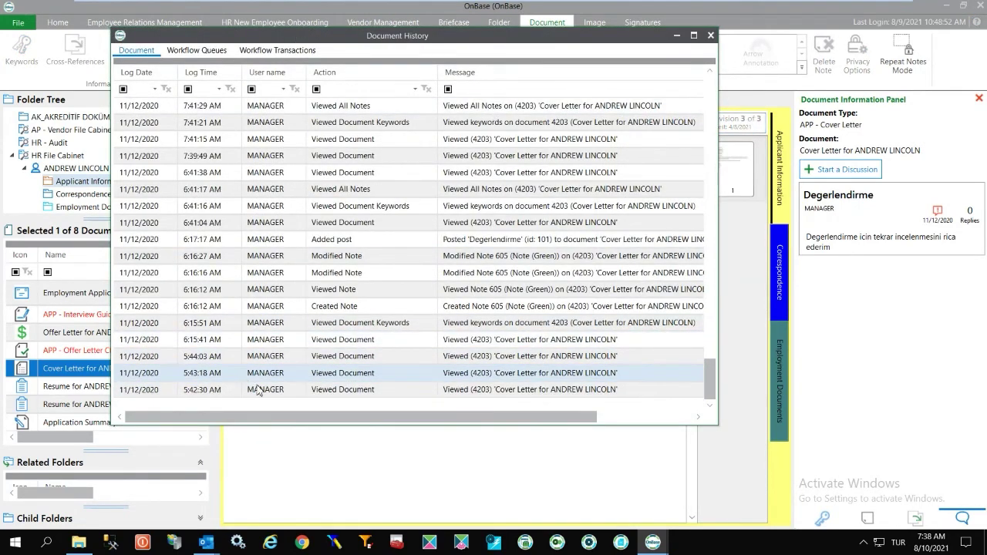
pyautogui.scroll(10, 531, 340)
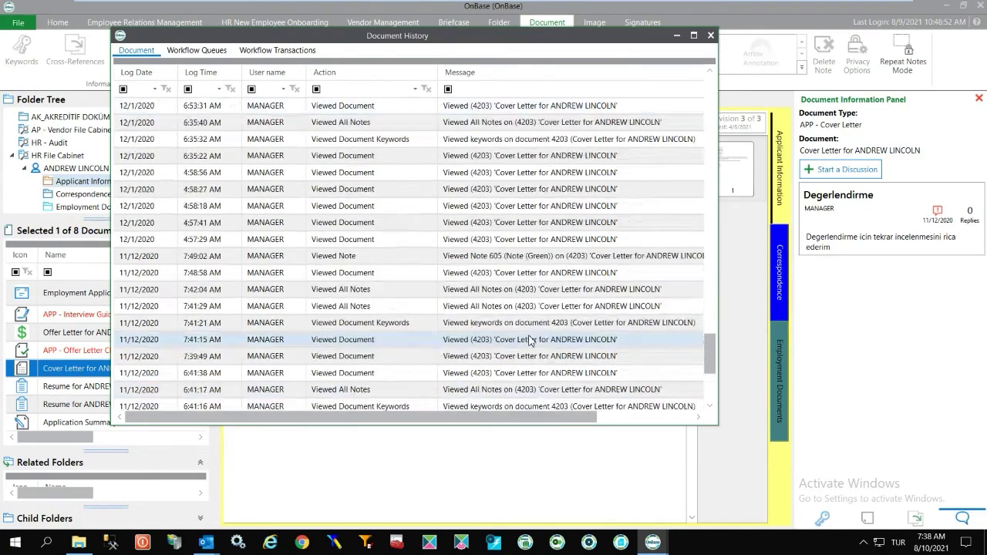
pyautogui.scroll(10, 536, 340)
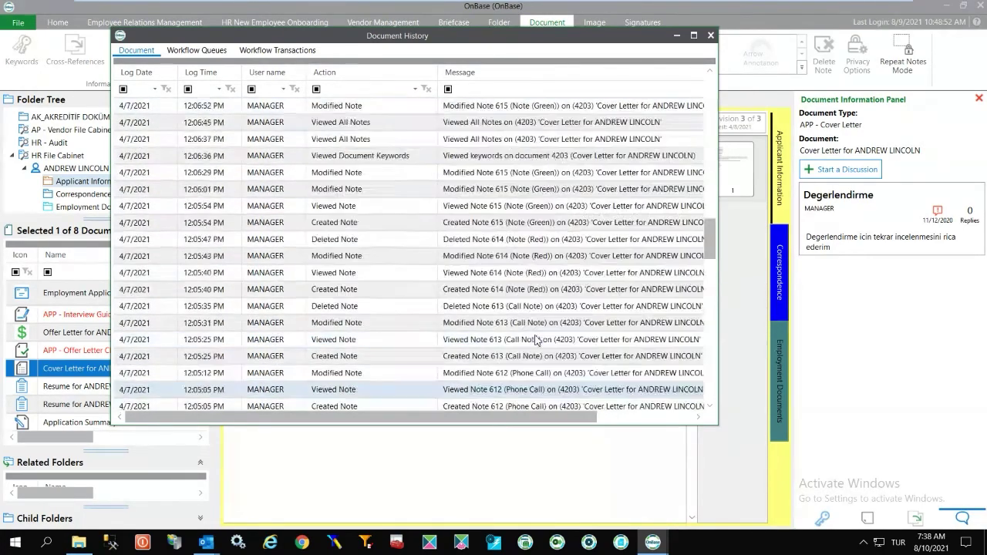
pyautogui.scroll(10, 531, 340)
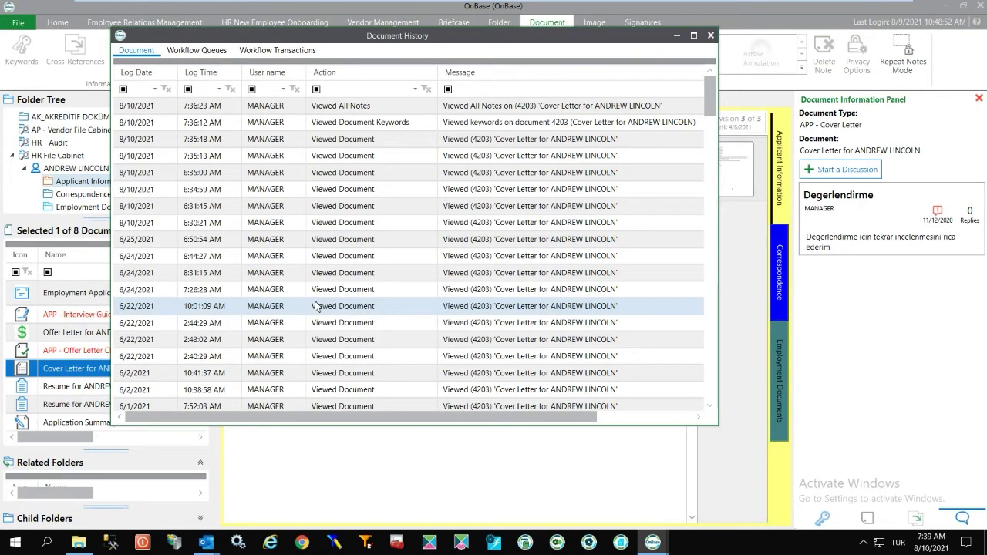
# Check the cover letter's workflow queue and workflow transaction histories against its document log, and close the history
pyautogui.click(185, 51)
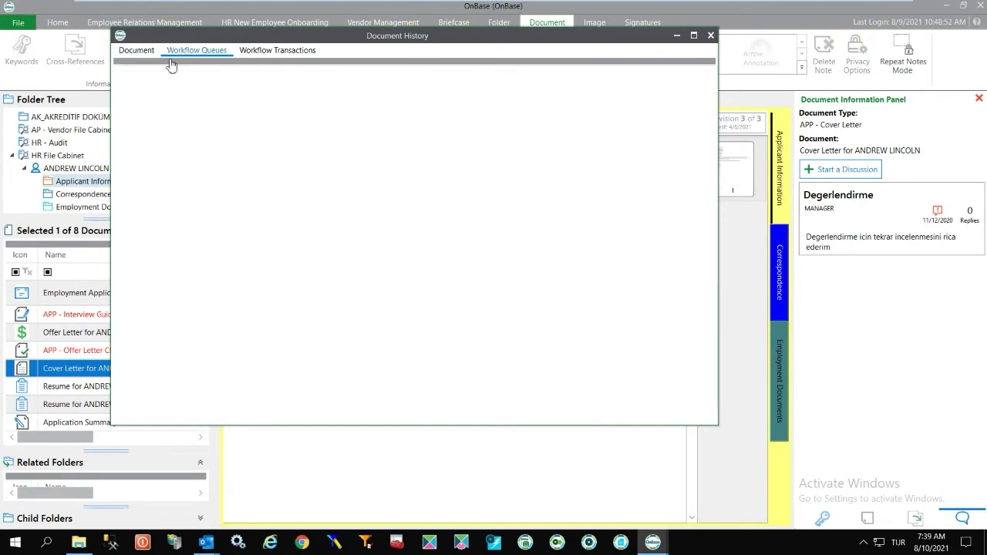
pyautogui.click(137, 52)
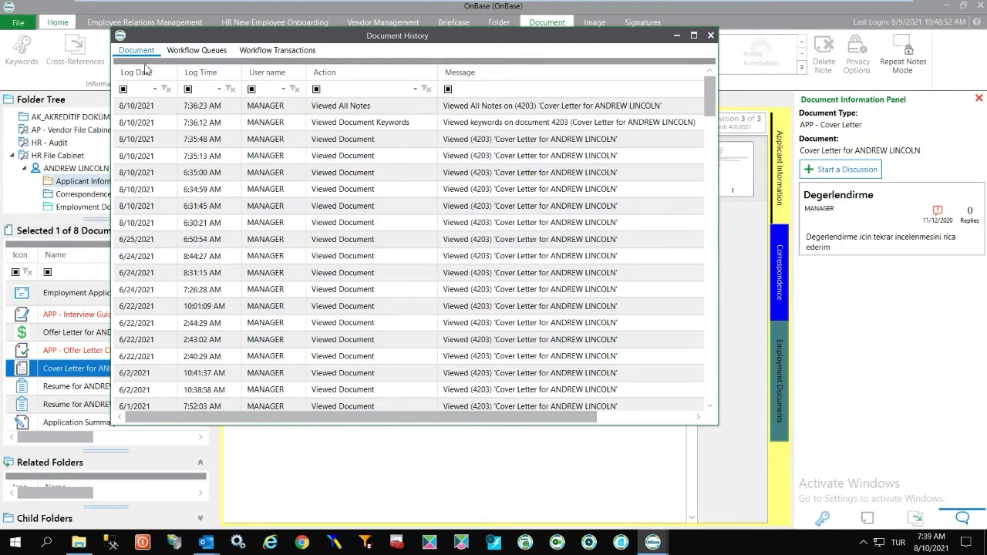
pyautogui.click(189, 54)
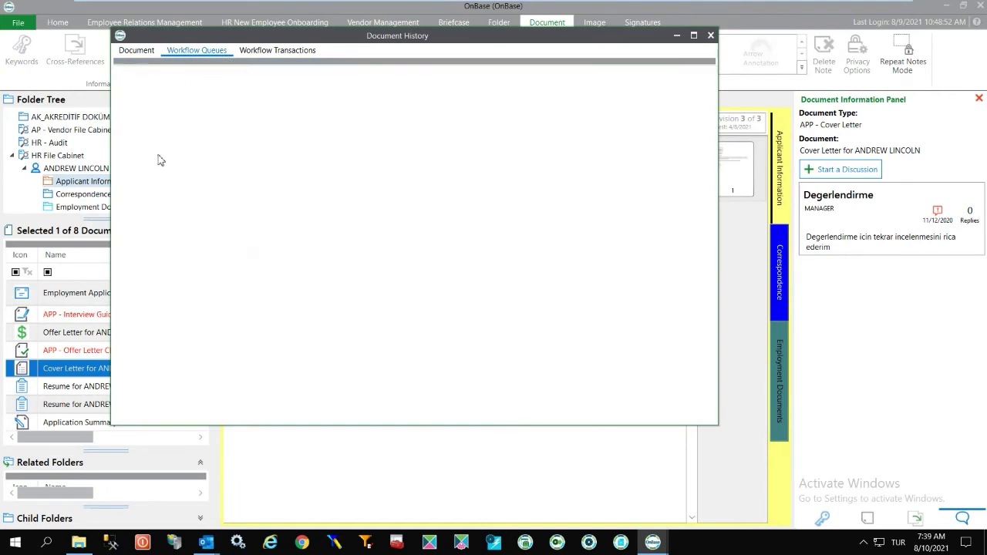
pyautogui.click(274, 50)
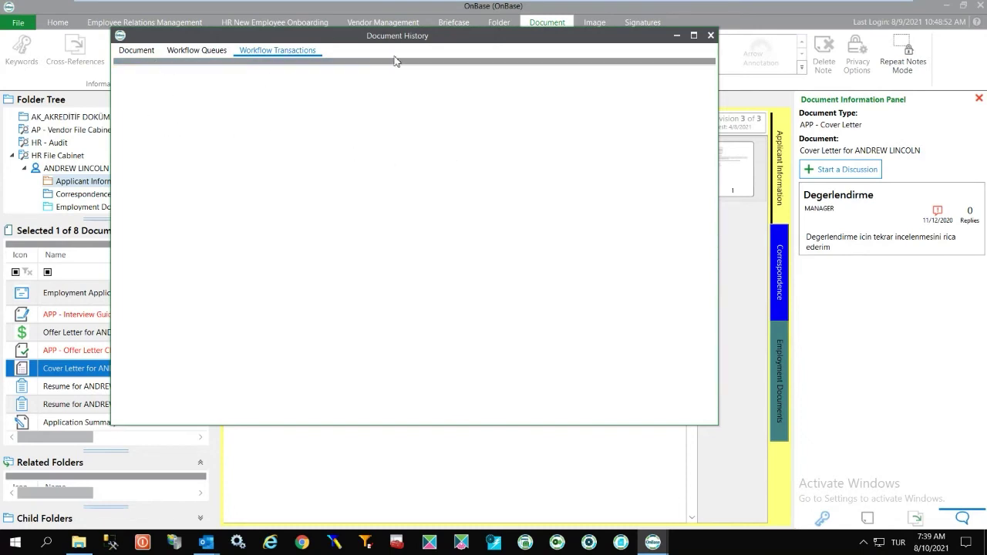
pyautogui.moveTo(422, 45); pyautogui.dragTo(568, 69)
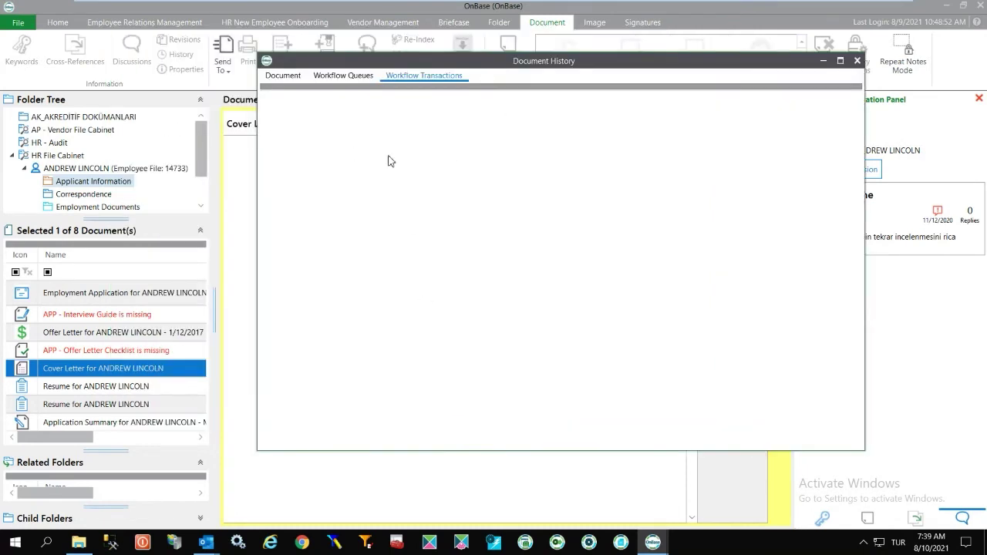
pyautogui.click(324, 76)
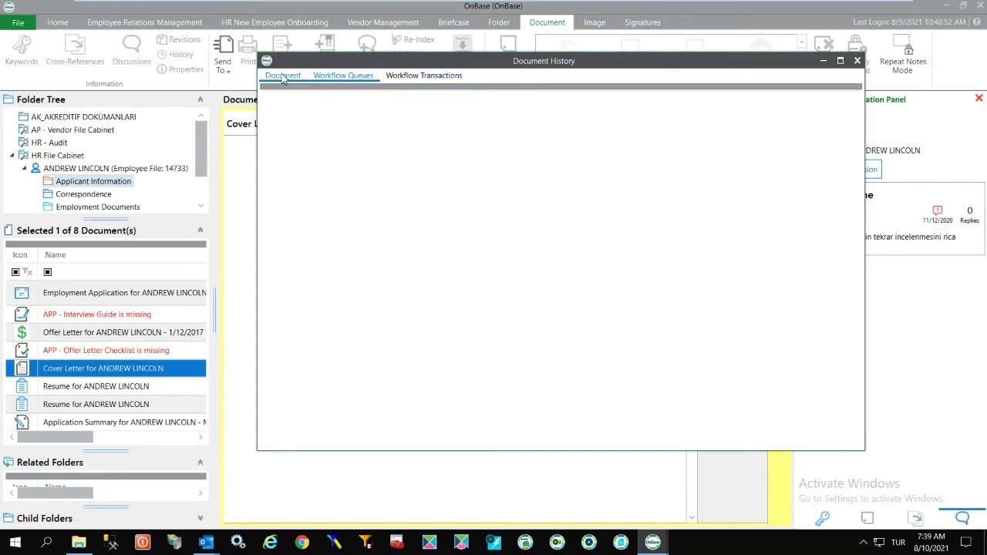
pyautogui.click(283, 77)
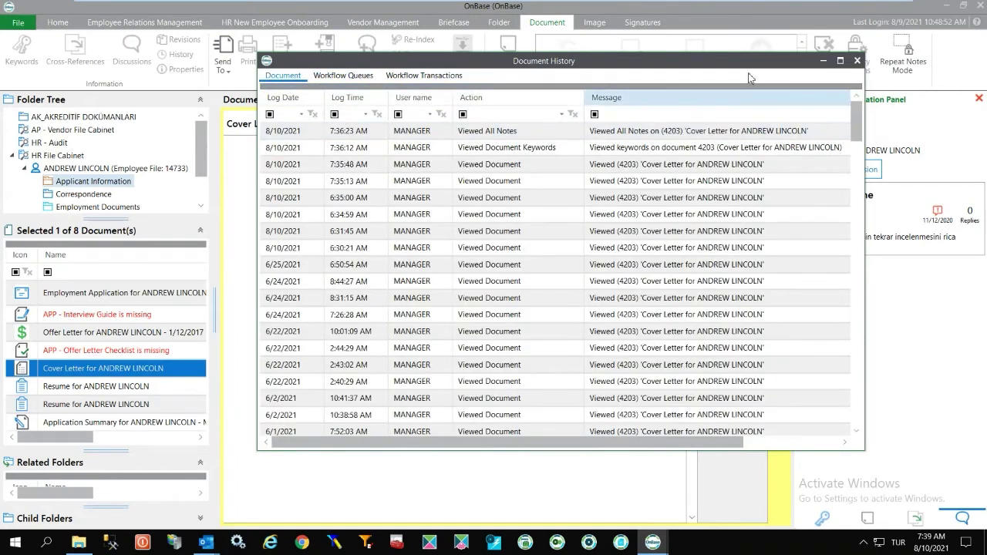
pyautogui.click(857, 61)
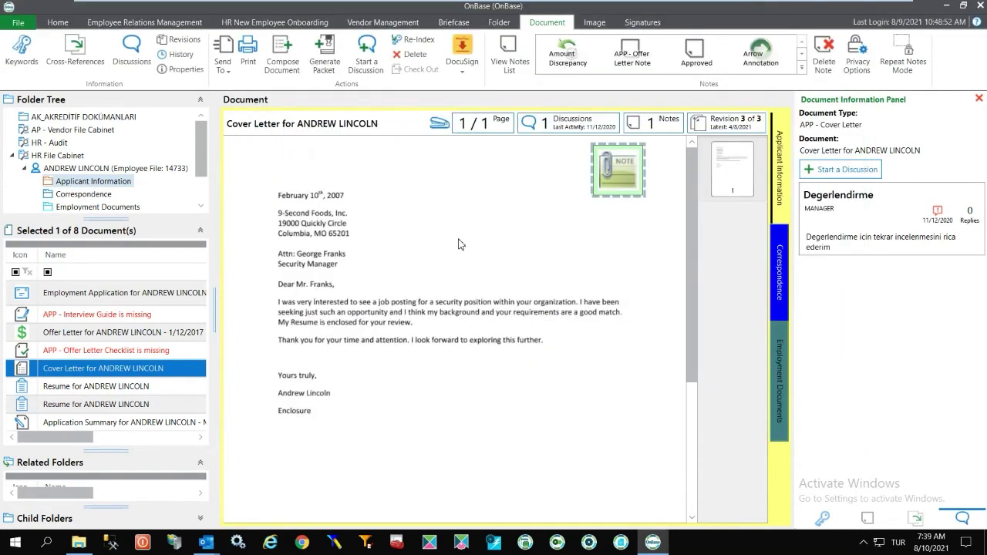
# Open the offer letter's revision list, mark revisions 4 and 1 for comparison, and close the list without comparing them
pyautogui.click(86, 338)
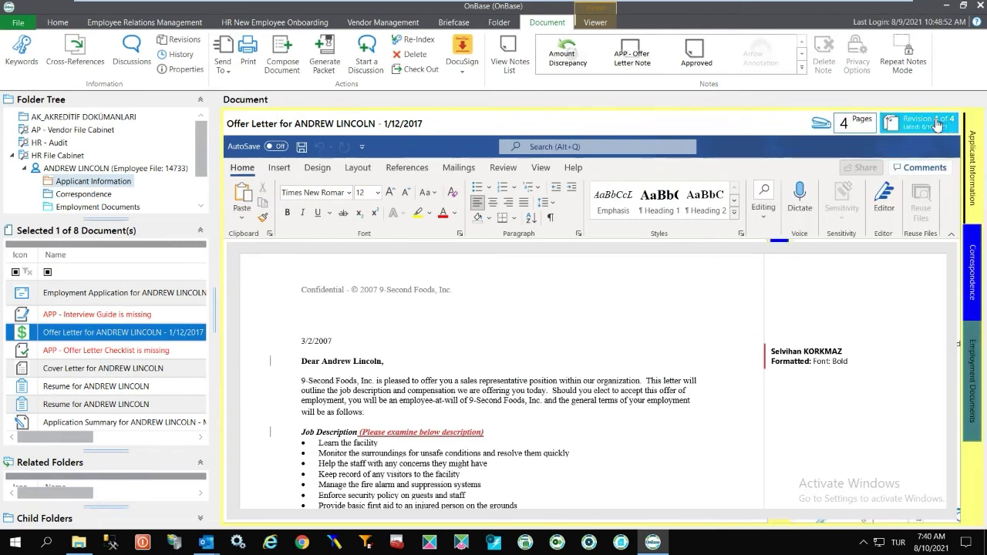
pyautogui.click(938, 125)
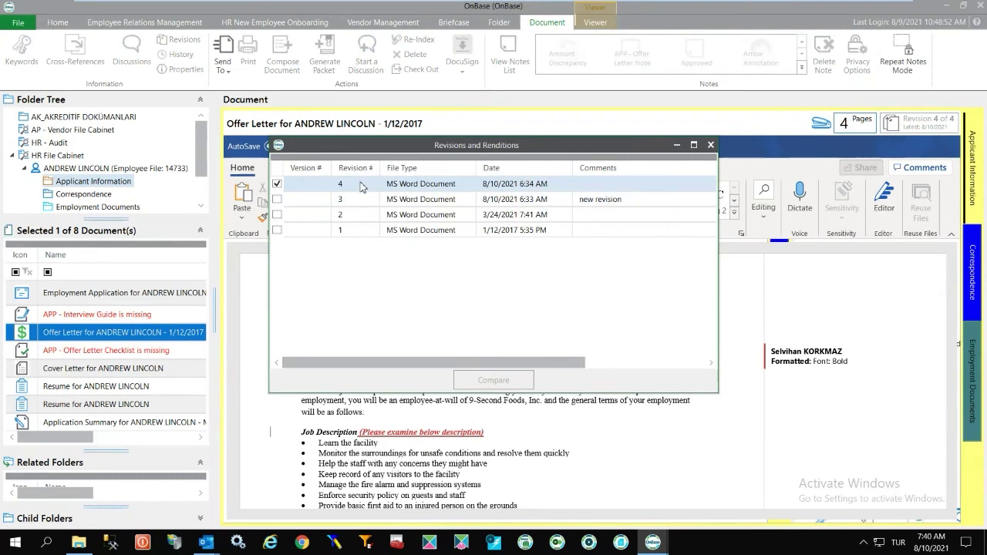
pyautogui.click(284, 199)
pyautogui.click(277, 199)
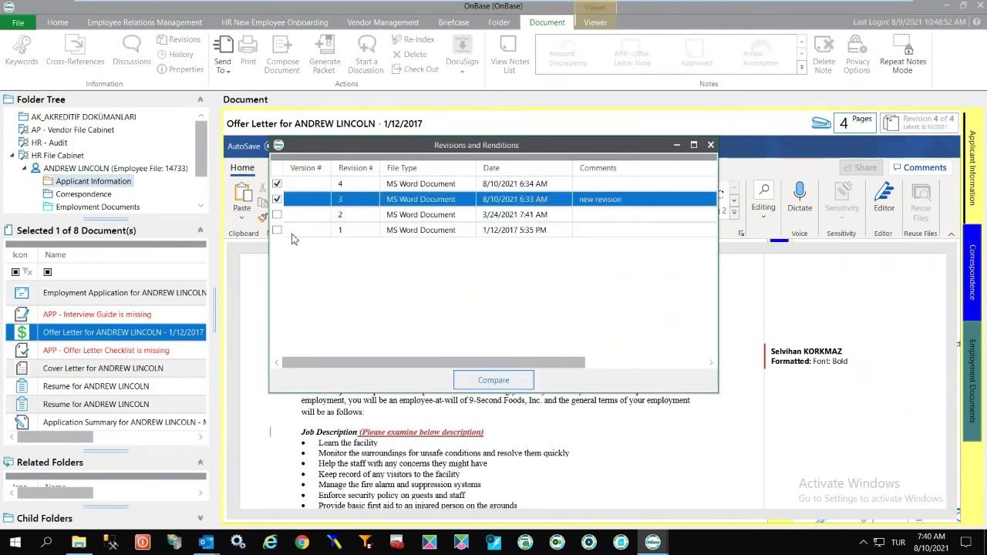
pyautogui.click(277, 215)
pyautogui.click(277, 231)
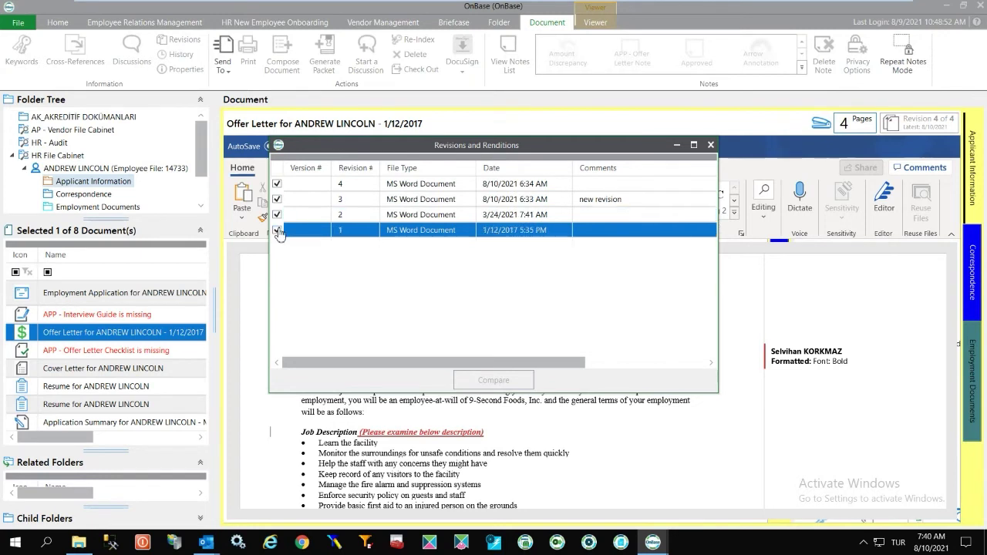
pyautogui.click(277, 231)
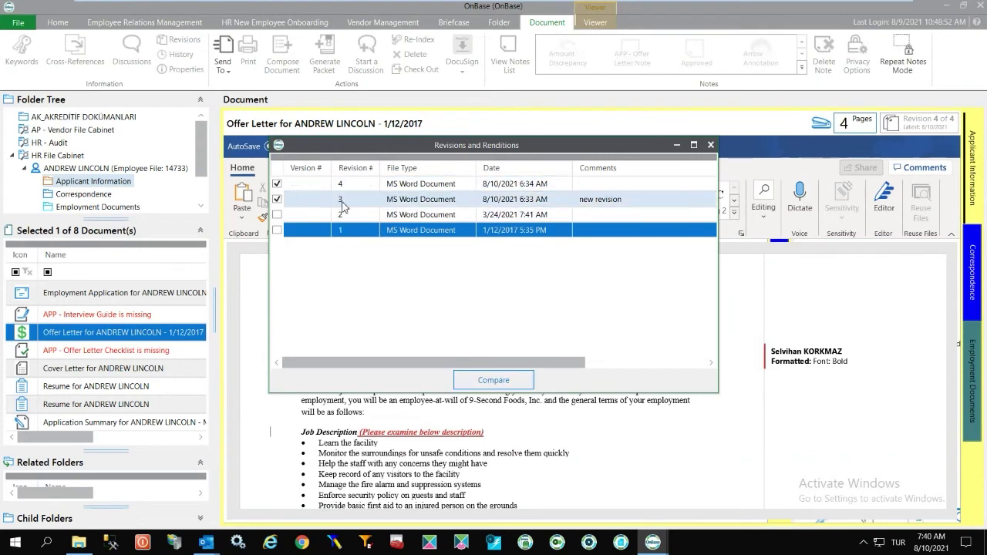
pyautogui.click(277, 199)
pyautogui.click(277, 230)
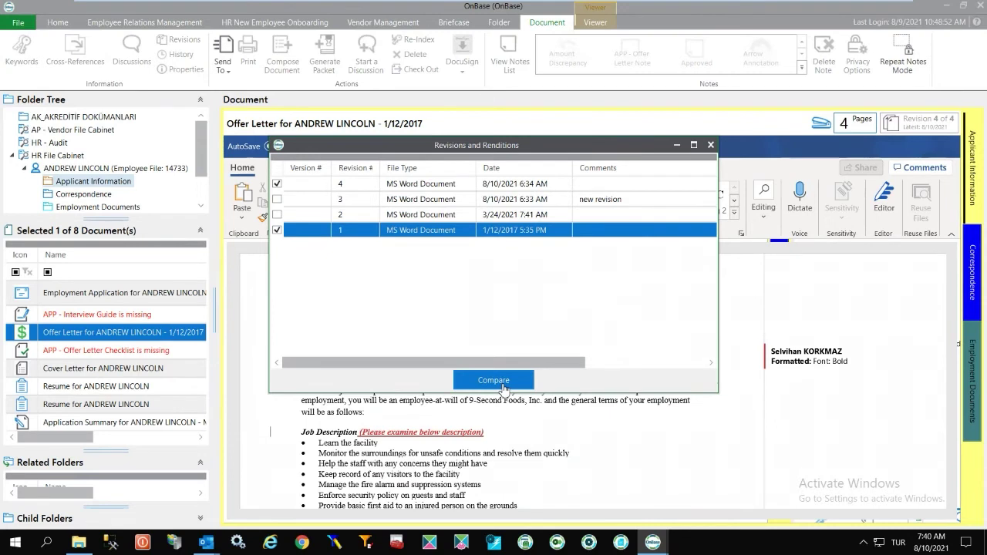
pyautogui.click(711, 145)
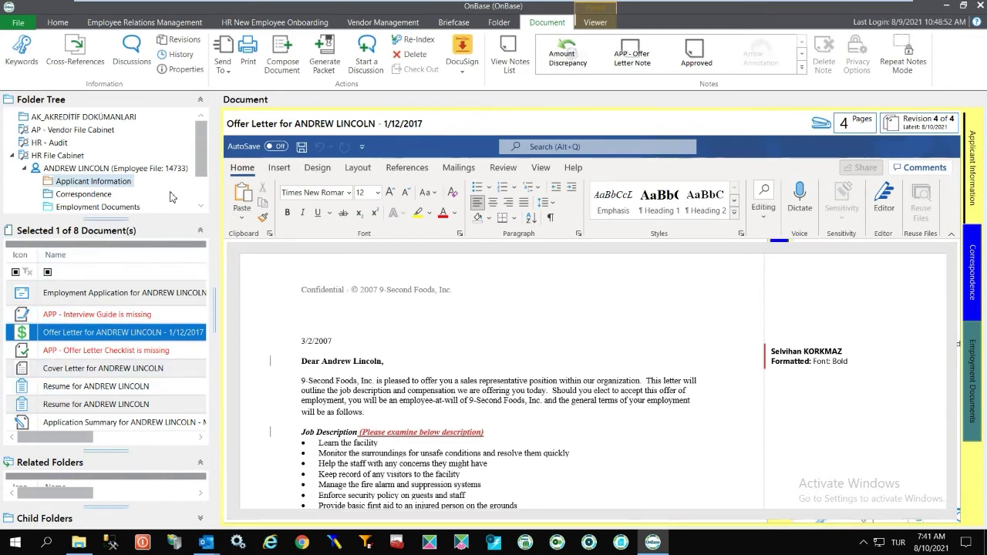
# Open document retrieval and choose the APP - Cover Letter document type from the Human Resources group
pyautogui.scroll(-1, 199, 202)
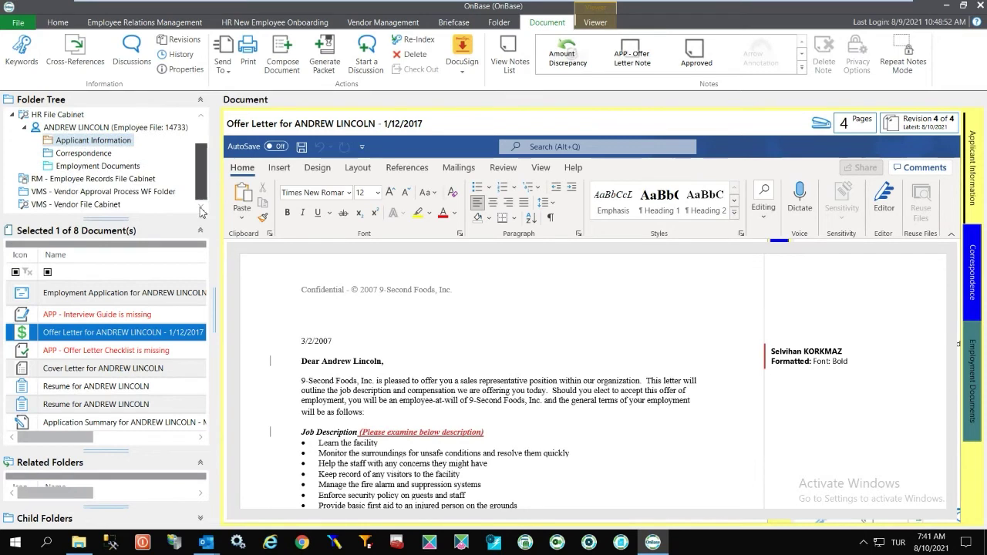
pyautogui.click(199, 113)
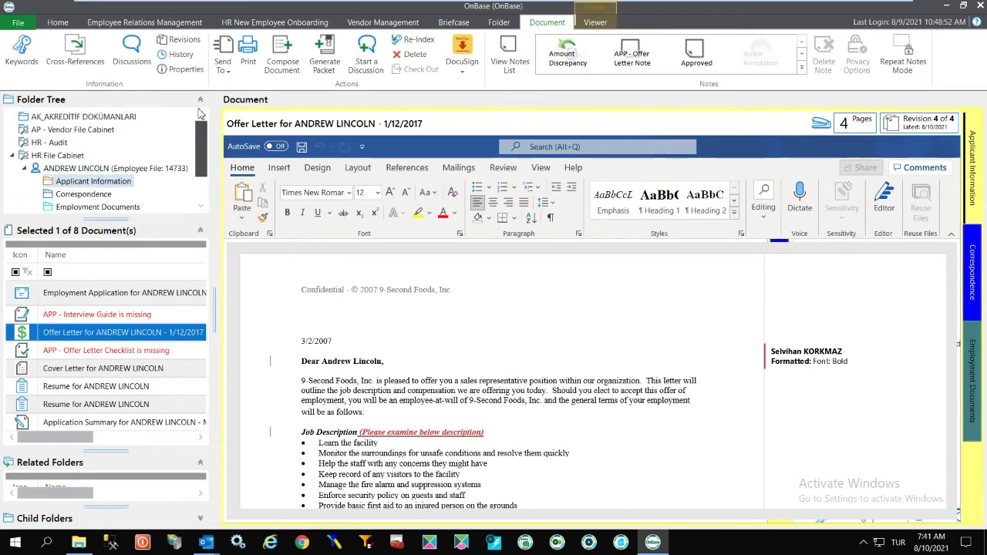
pyautogui.click(58, 21)
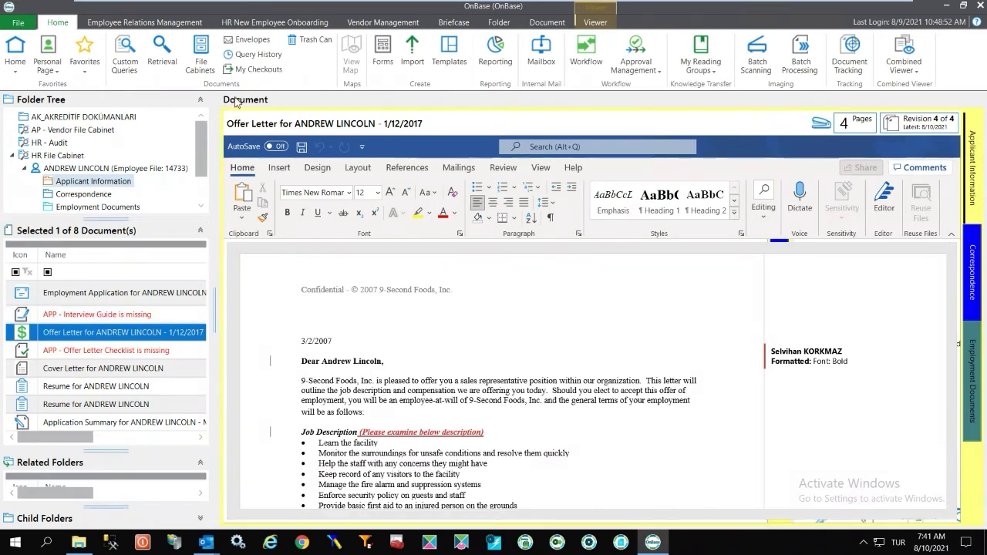
pyautogui.click(158, 50)
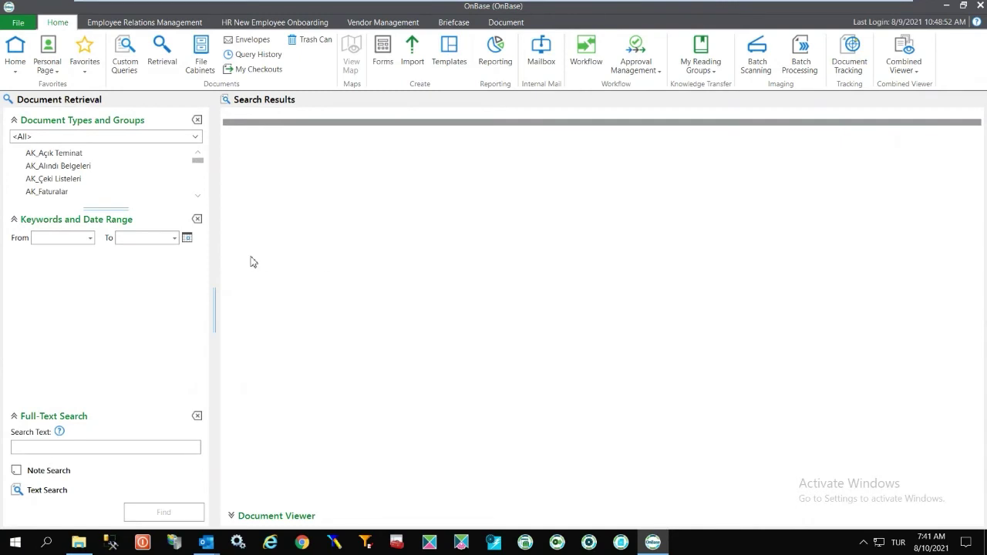
pyautogui.click(98, 137)
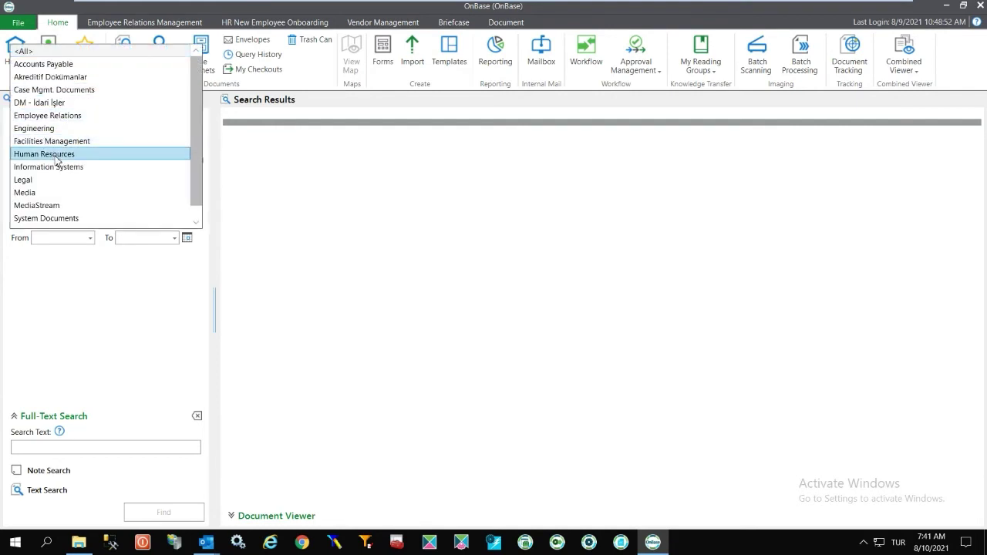
pyautogui.click(50, 154)
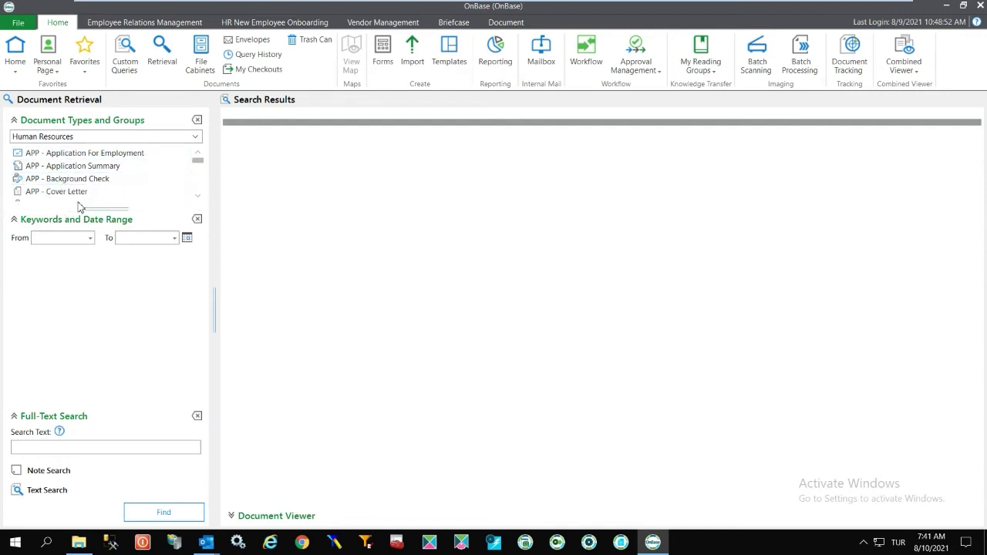
pyautogui.click(76, 194)
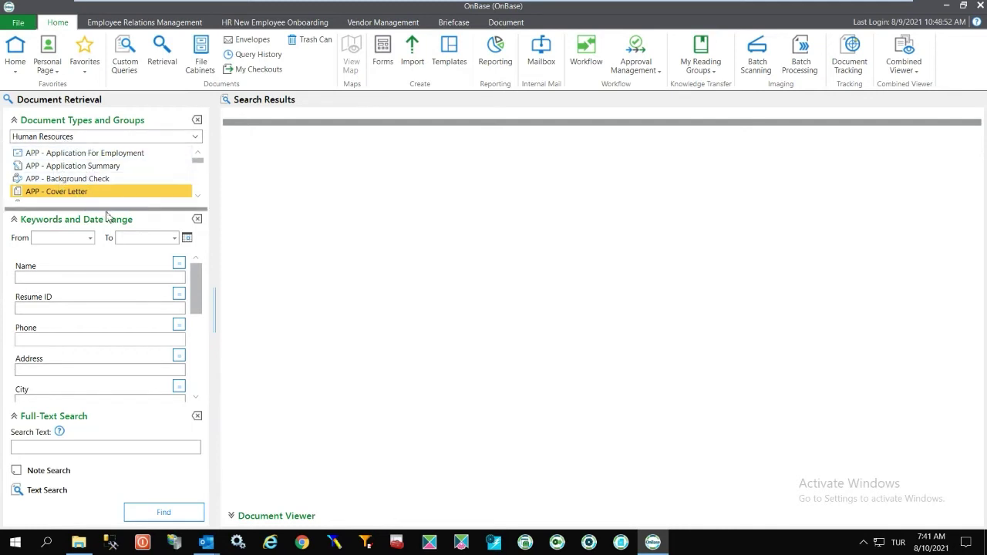
# Enlarge the document type list and search the cover letters by the applicant's first name followed by the * wildcard
pyautogui.moveTo(107, 216)
pyautogui.mouseDown()
pyautogui.moveTo(108, 245)
pyautogui.moveTo(107, 233)
pyautogui.mouseUp()
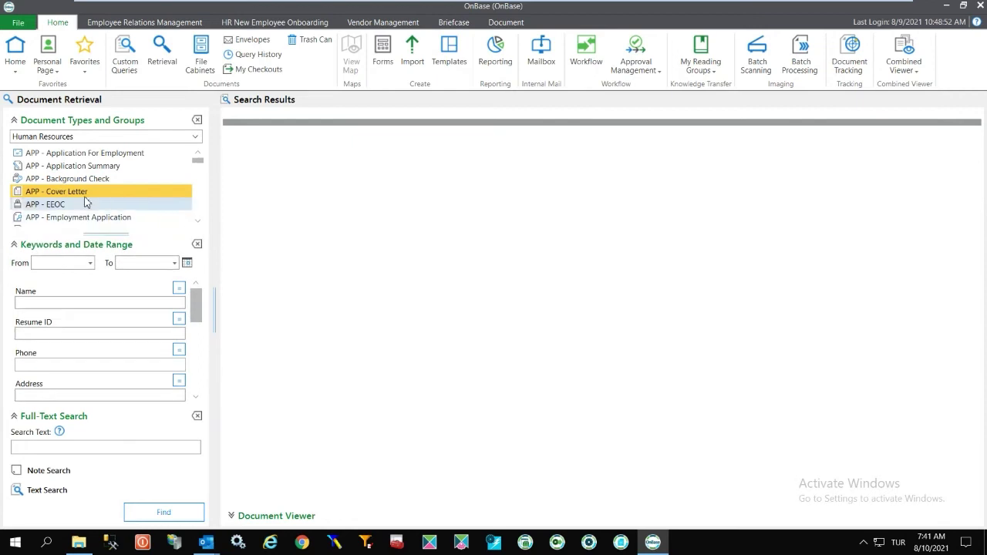
pyautogui.click(43, 303)
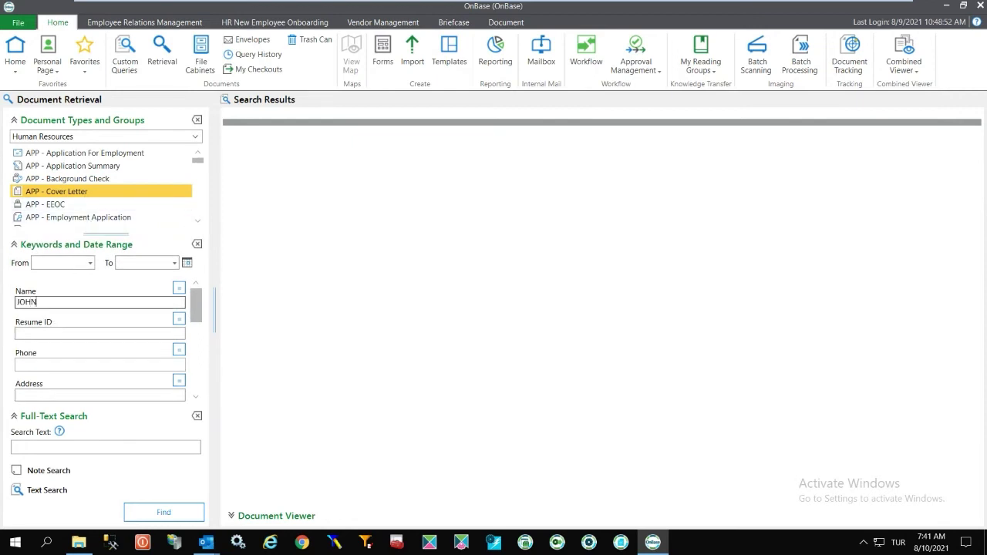
pyautogui.scroll(-3, 88, 366)
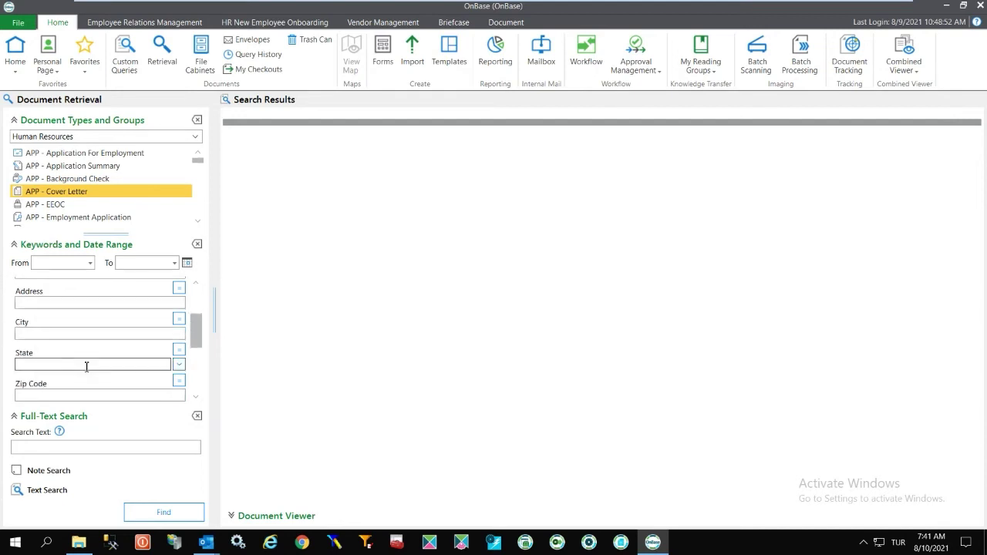
pyautogui.scroll(3, 97, 382)
pyautogui.click(163, 520)
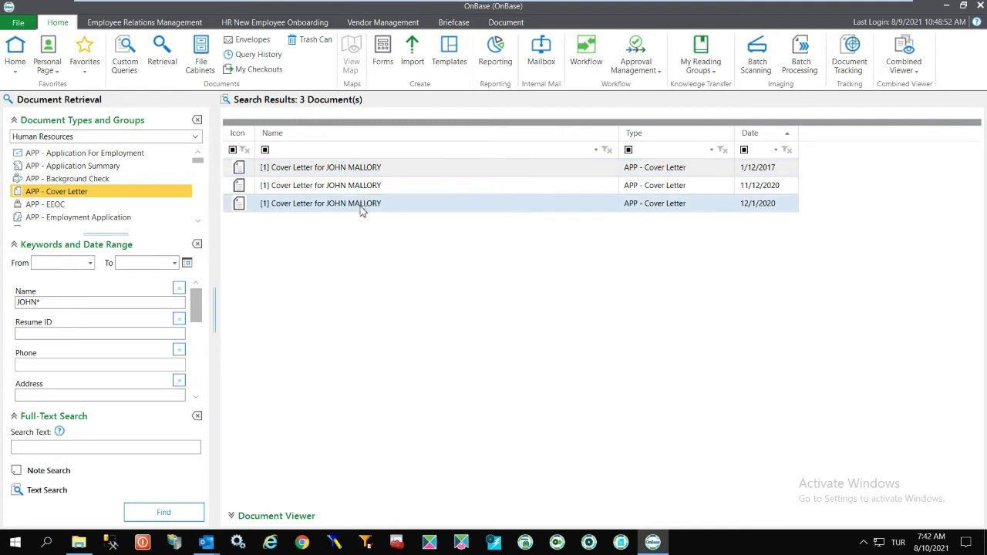
# Preview the cover letters dated 1/12/2017 and 11/12/2020 in the document viewer and collapse the viewer
pyautogui.click(323, 167)
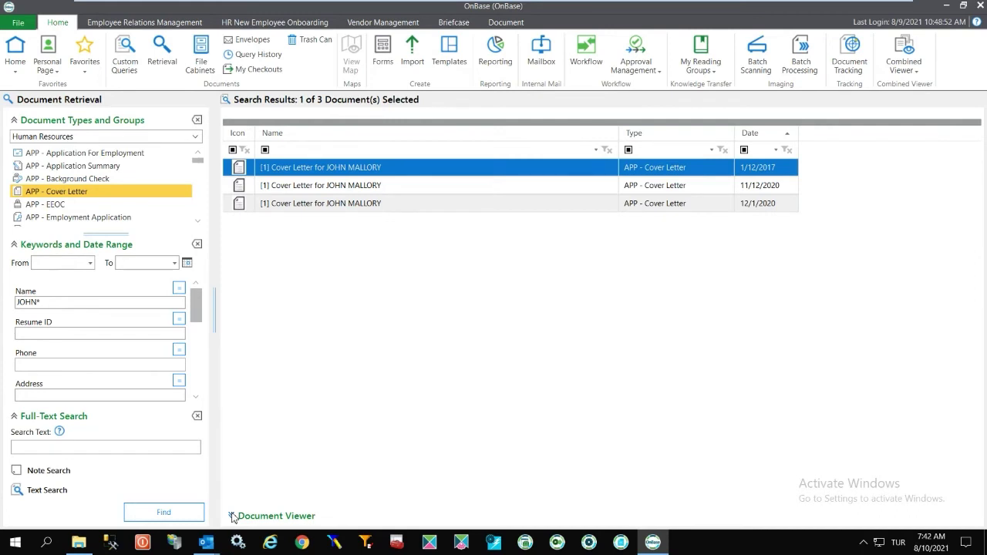
pyautogui.click(233, 516)
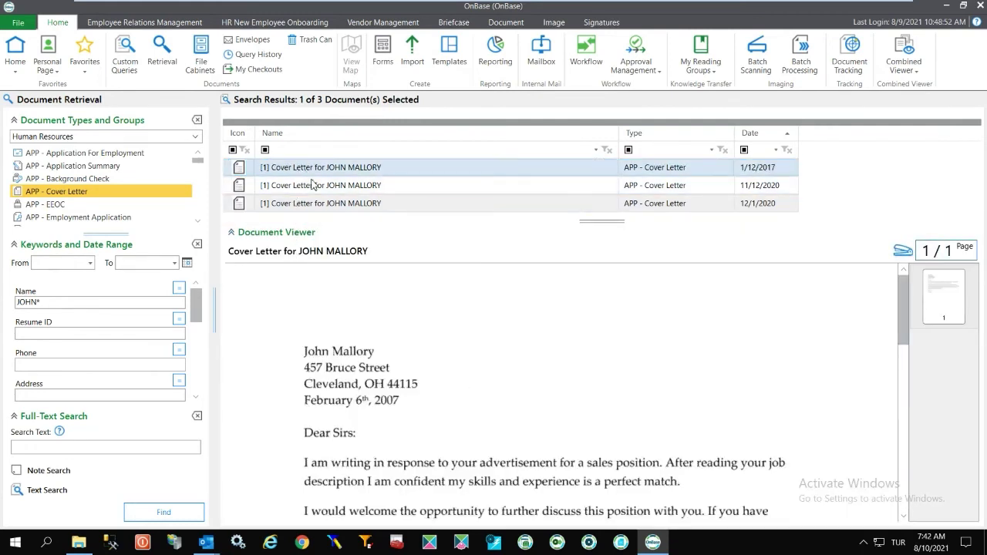
pyautogui.click(313, 184)
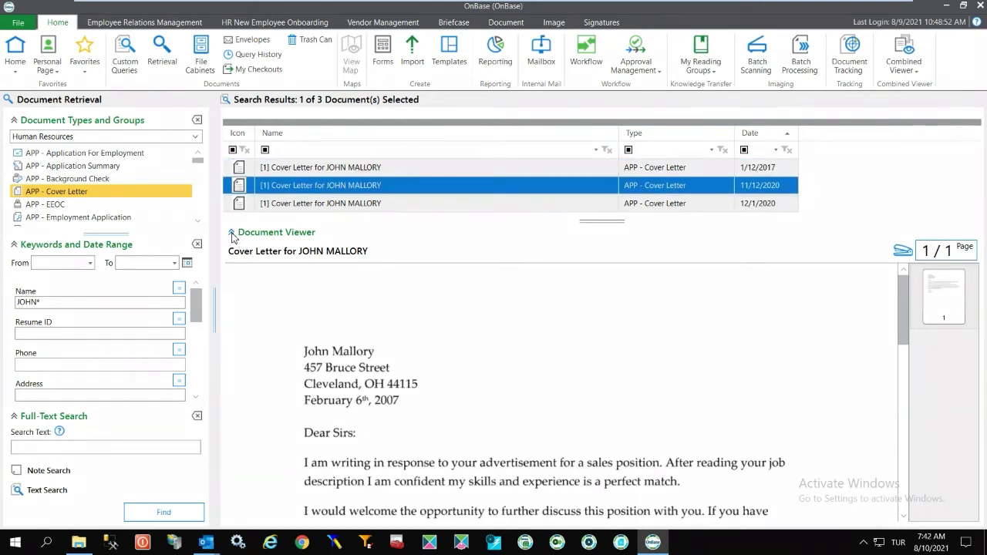
pyautogui.click(232, 235)
# Clear the name keyword and search the cover letters' notes for "Başvuru"
pyautogui.moveTo(62, 305); pyautogui.dragTo(2, 305)
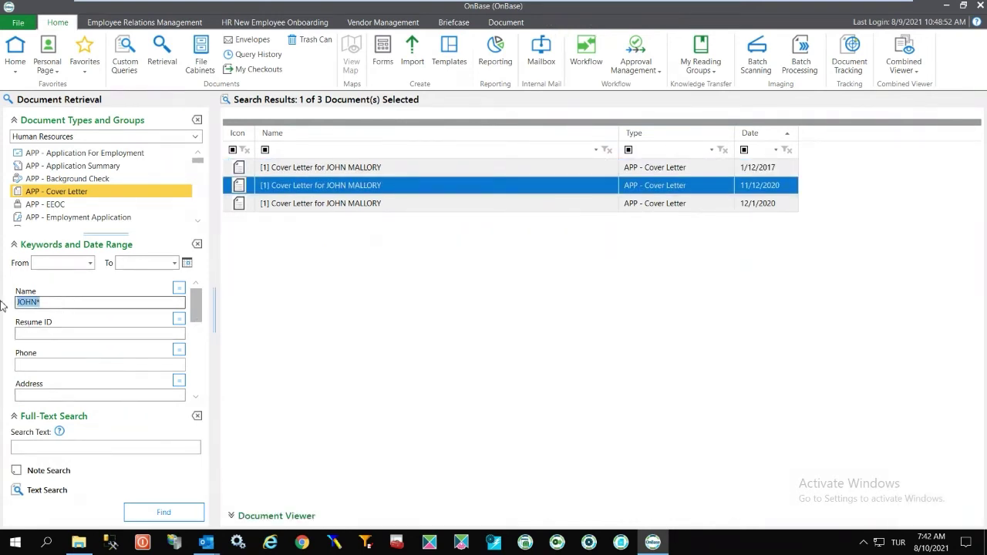
pyautogui.press('BackSpace')
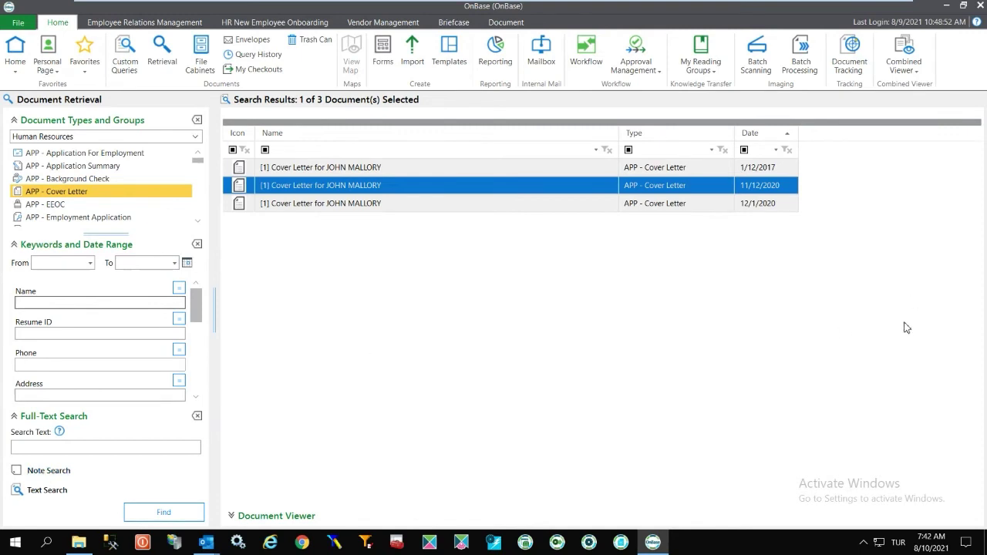
pyautogui.click(45, 472)
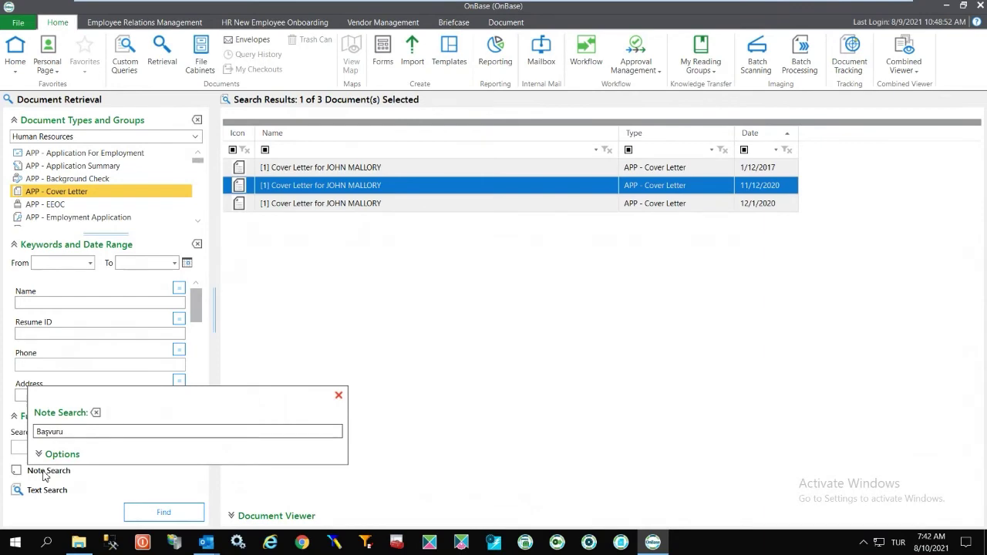
pyautogui.press('Return')
pyautogui.click(153, 519)
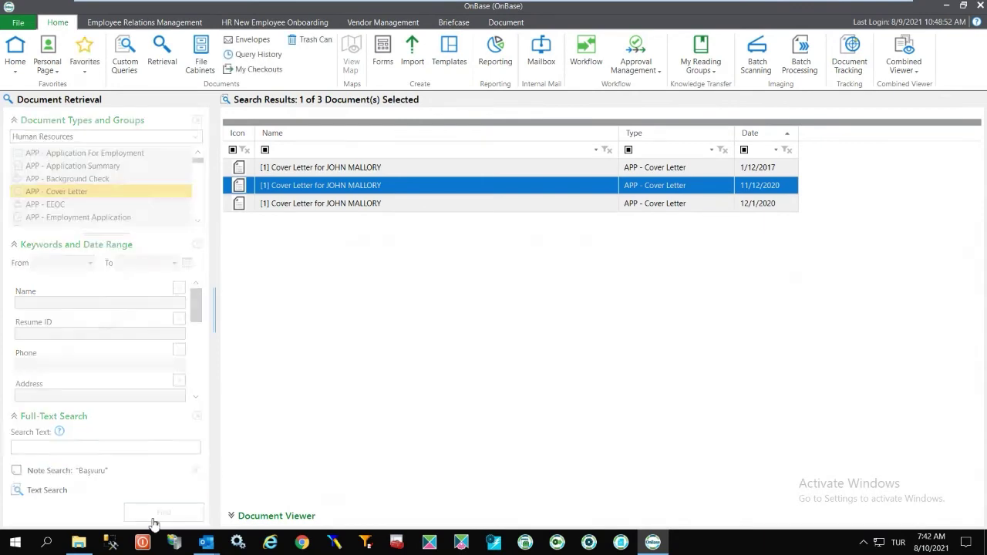
pyautogui.click(487, 299)
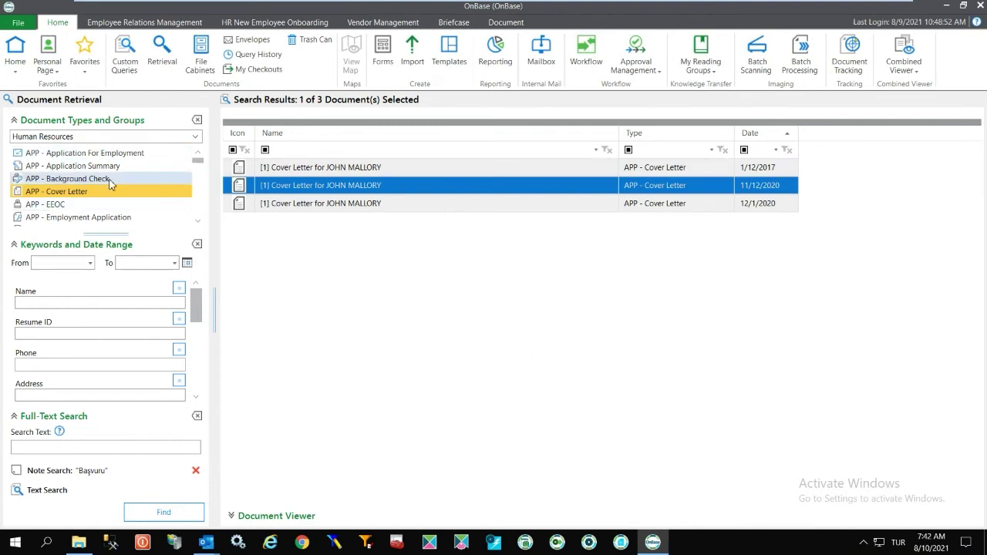
pyautogui.scroll(-3, 108, 185)
pyautogui.scroll(3, 88, 189)
pyautogui.scroll(-8, 85, 191)
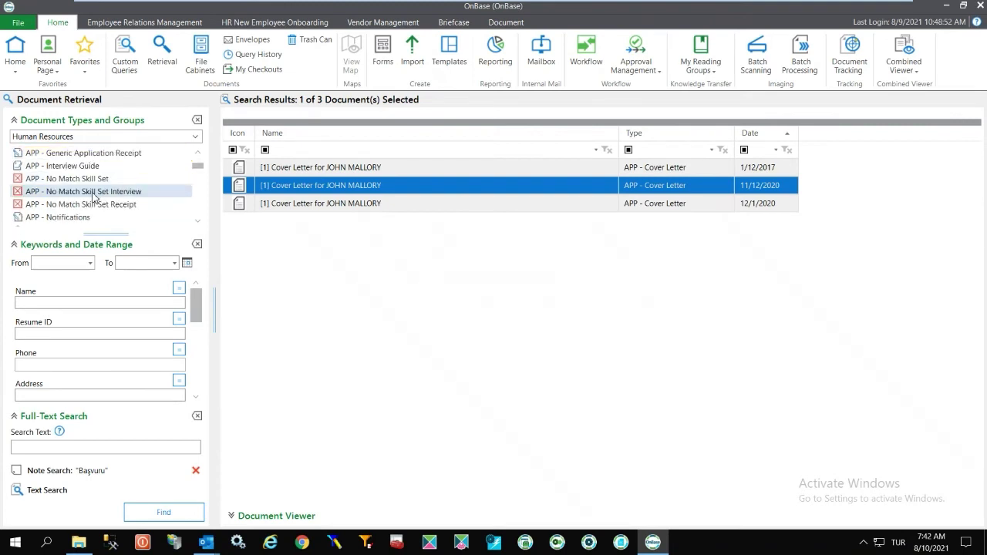
pyautogui.scroll(-3, 88, 194)
pyautogui.scroll(-6, 87, 194)
pyautogui.scroll(15, 93, 186)
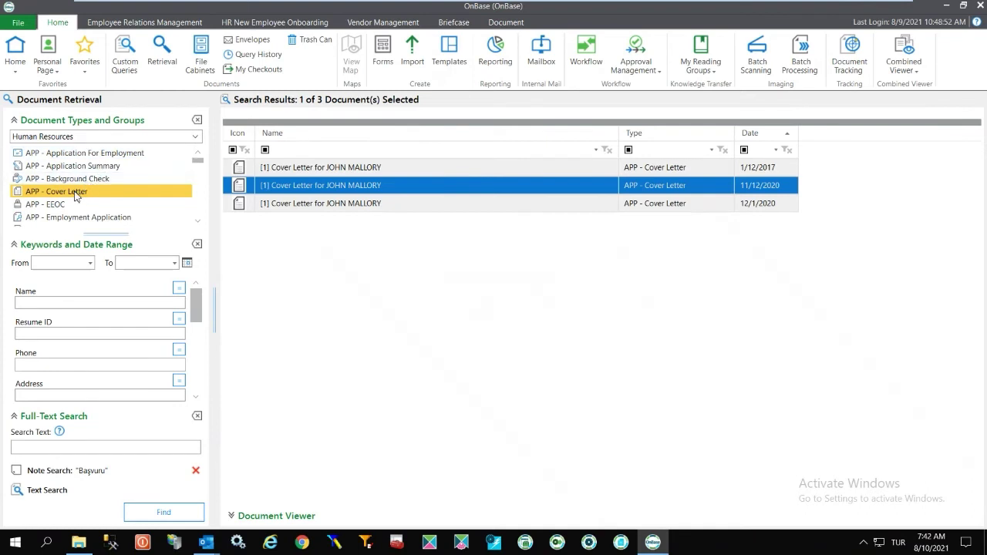
# Replace the note search text with "not" and run the search on the cover letters
pyautogui.click(195, 470)
pyautogui.click(68, 470)
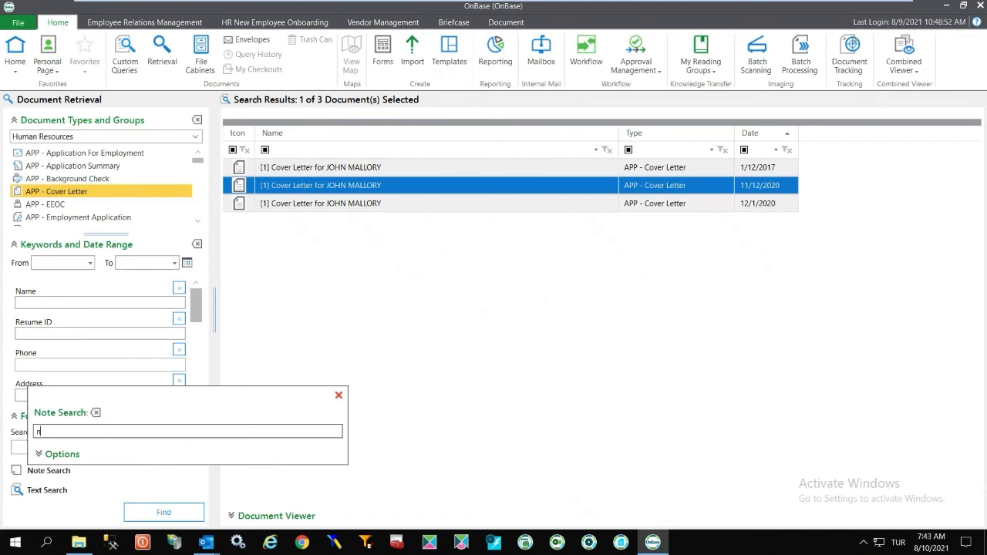
pyautogui.click(156, 507)
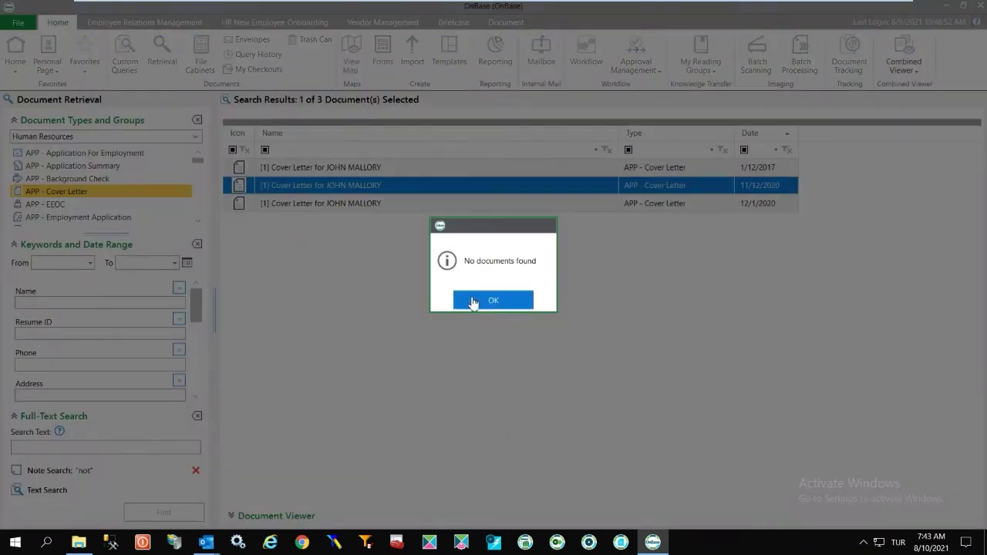
pyautogui.click(473, 301)
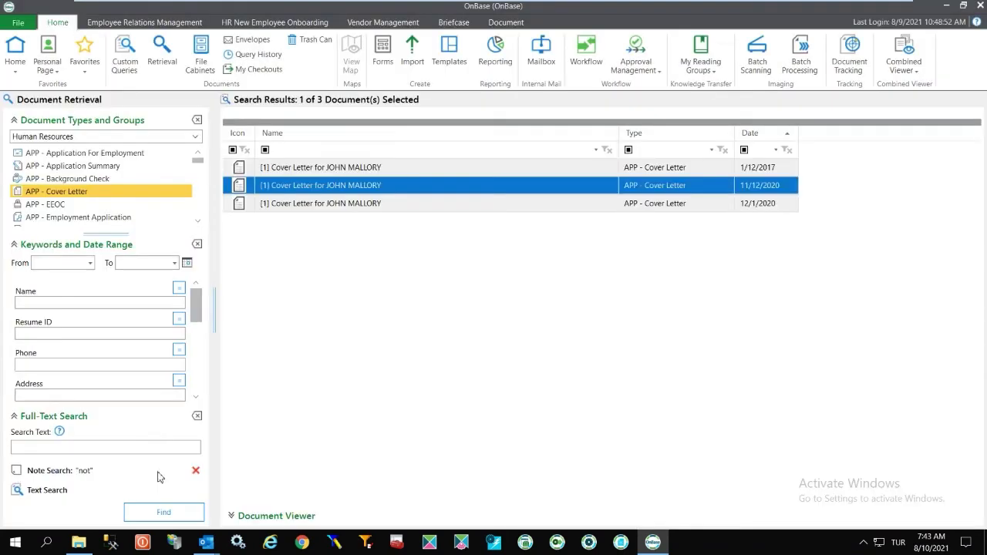
# Remove the note search and reset the document type selection by switching to the Information Systems group and back to Human Resources
pyautogui.click(195, 470)
pyautogui.click(68, 136)
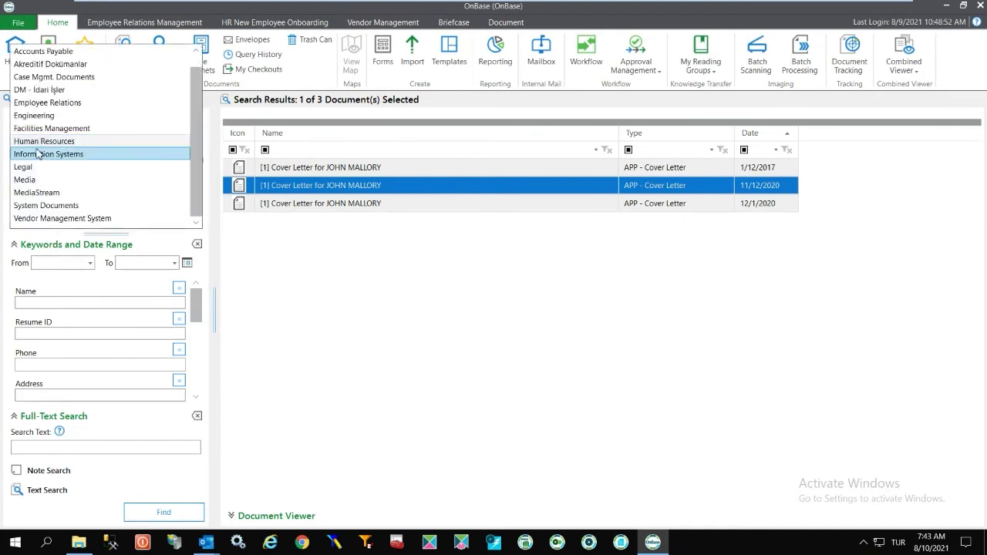
pyautogui.click(69, 154)
pyautogui.click(71, 137)
pyautogui.click(46, 137)
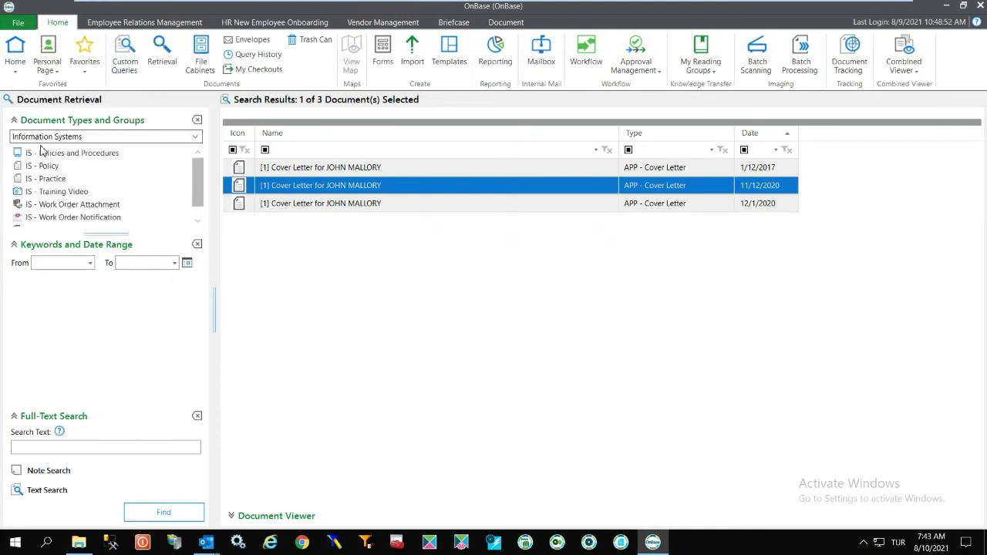
# Search the notes across the whole Human Resources group for "not", view the matching offer letter and close it
pyautogui.click(48, 470)
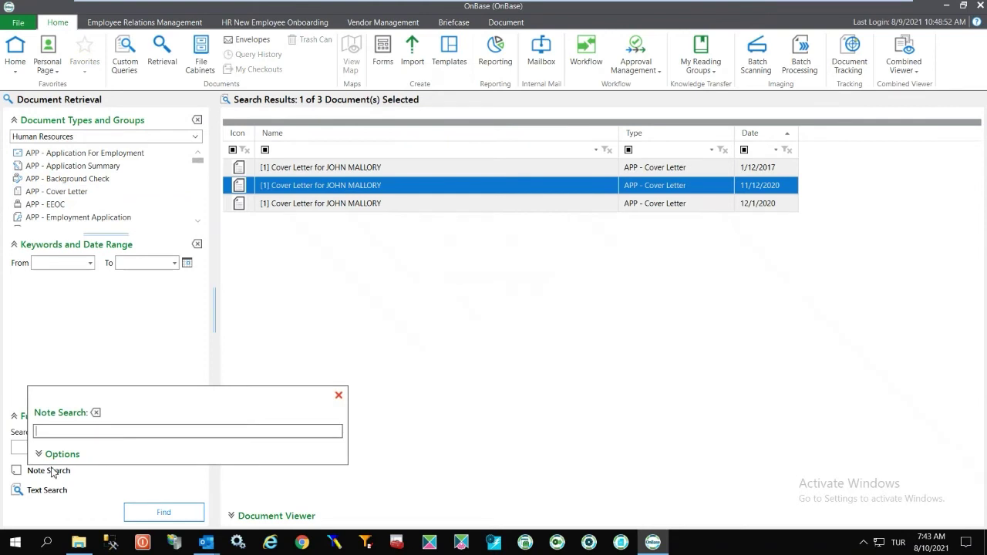
pyautogui.write('not')
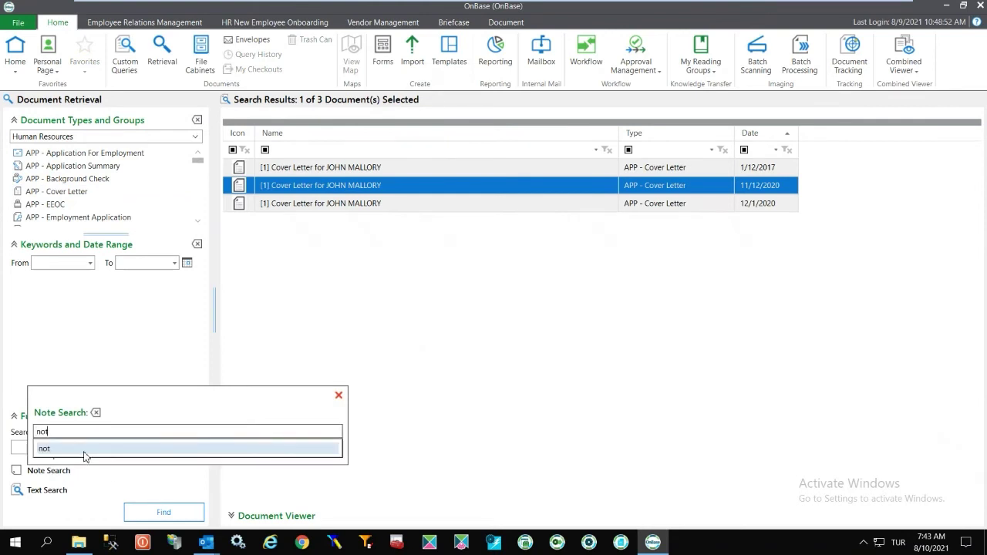
pyautogui.click(162, 513)
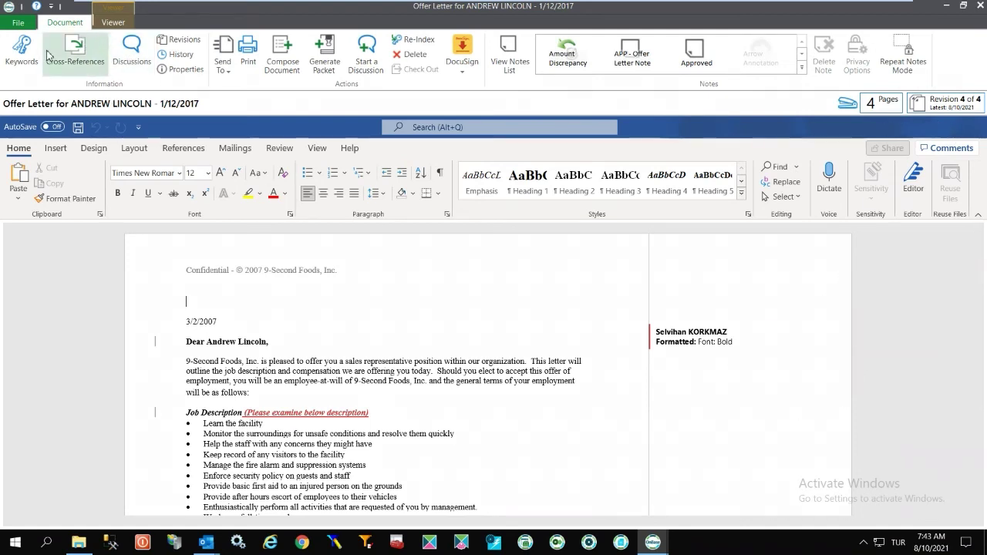
pyautogui.click(981, 16)
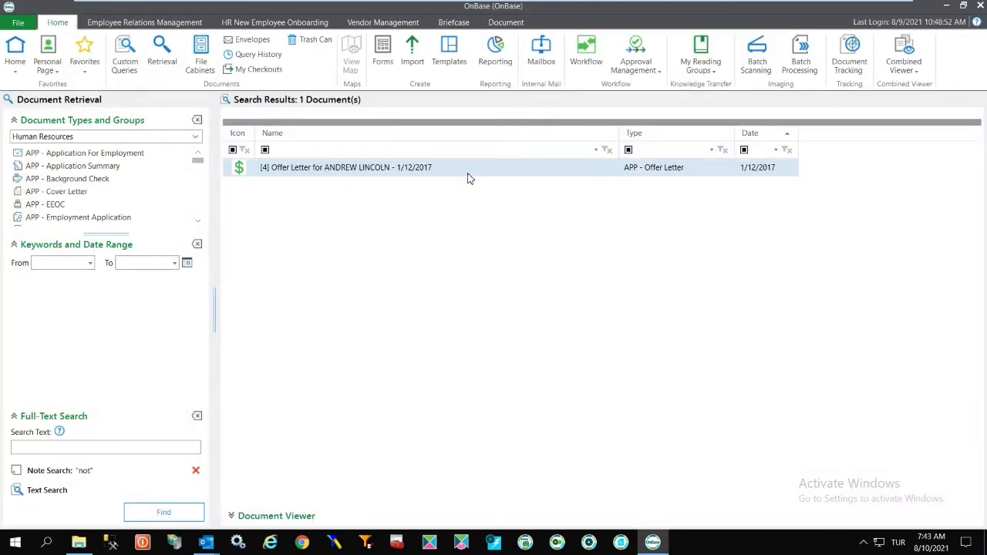
# Remove the note search and run a full-text search for "regard" in the Human Resources group
pyautogui.click(196, 472)
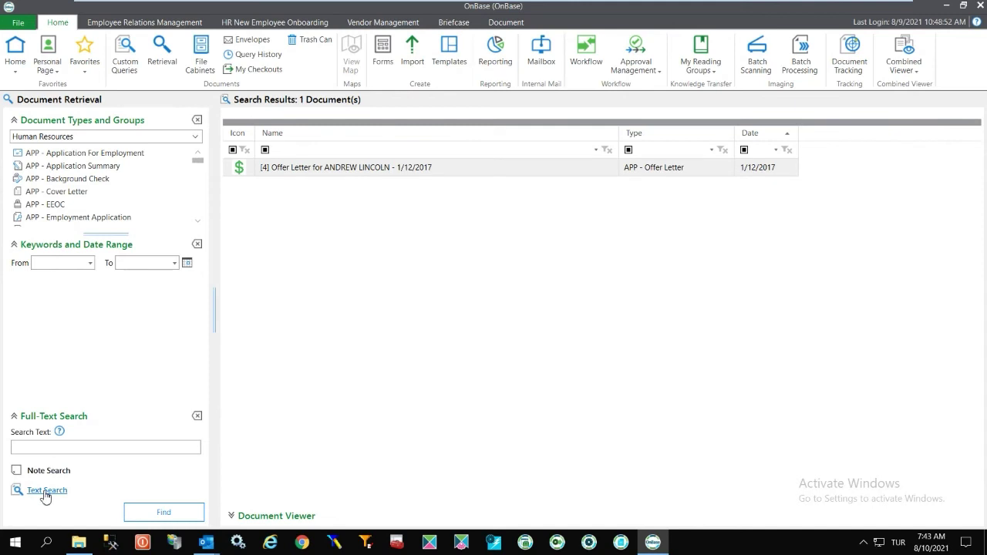
pyautogui.click(49, 453)
pyautogui.write('regard')
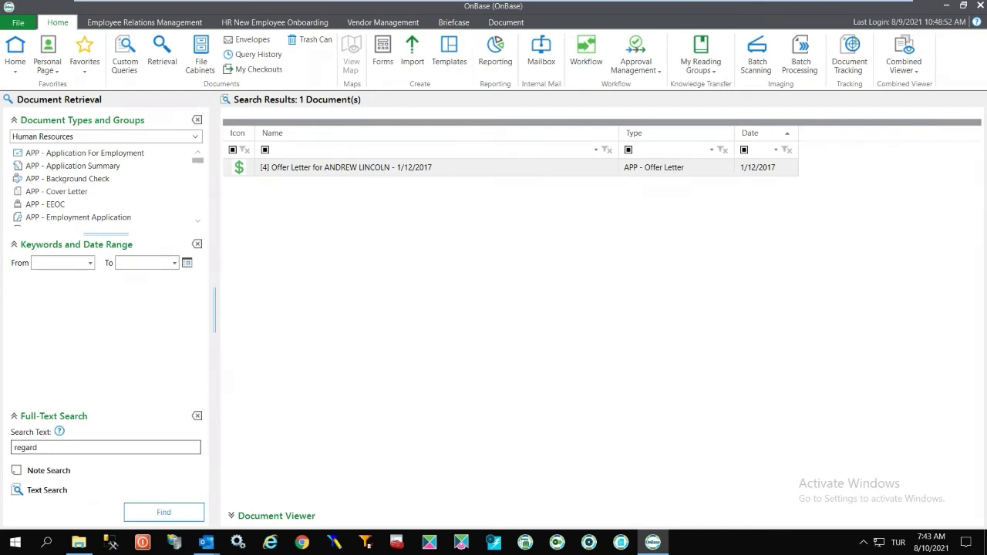
pyautogui.click(142, 516)
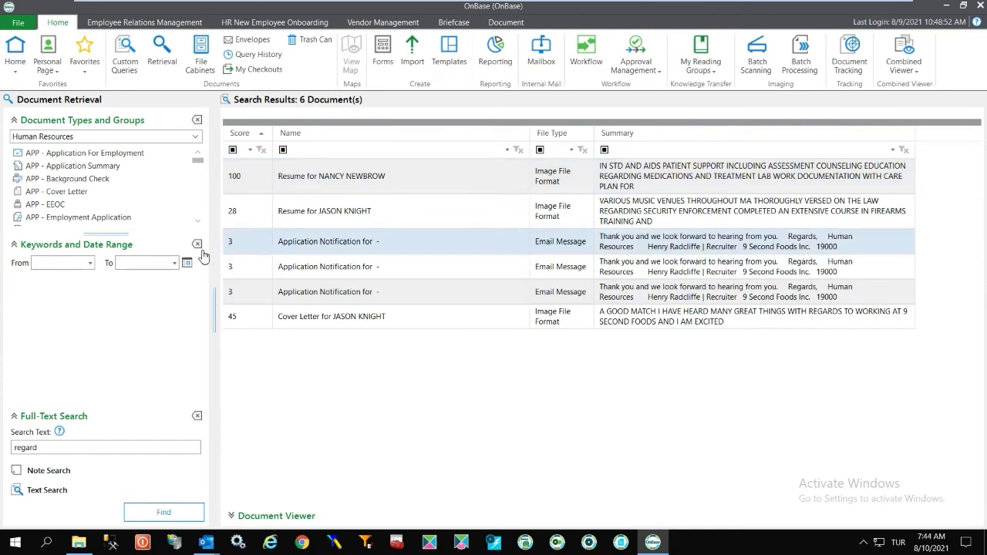
# Open the resume with score 100, read through it for the searched word, and close it
pyautogui.click(393, 182)
pyautogui.doubleClick(392, 182)
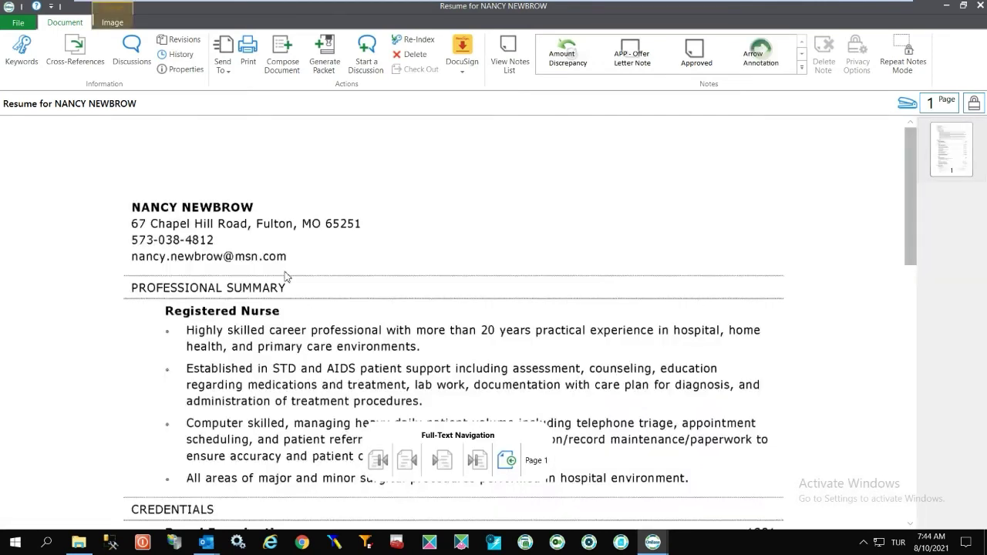
pyautogui.scroll(-3, 293, 303)
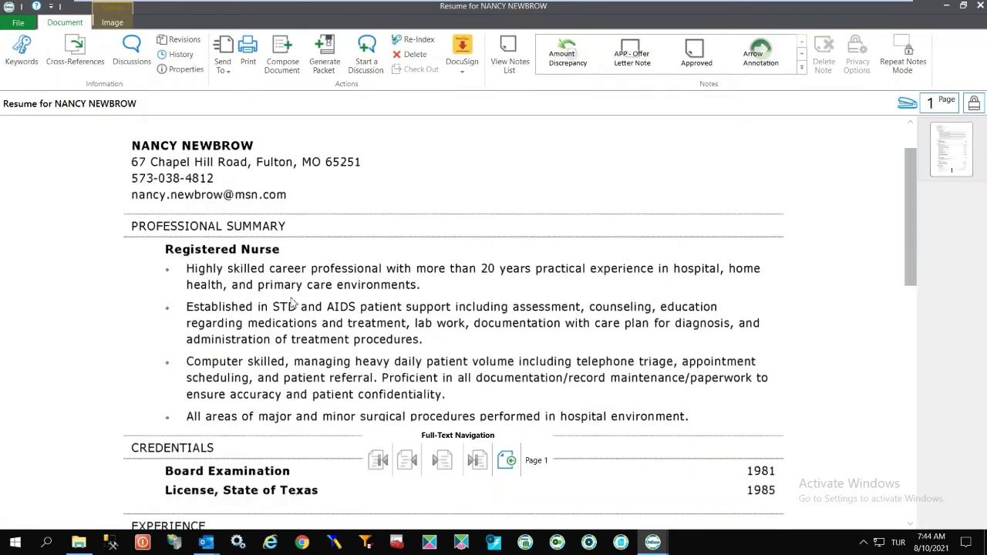
pyautogui.scroll(-1, 293, 304)
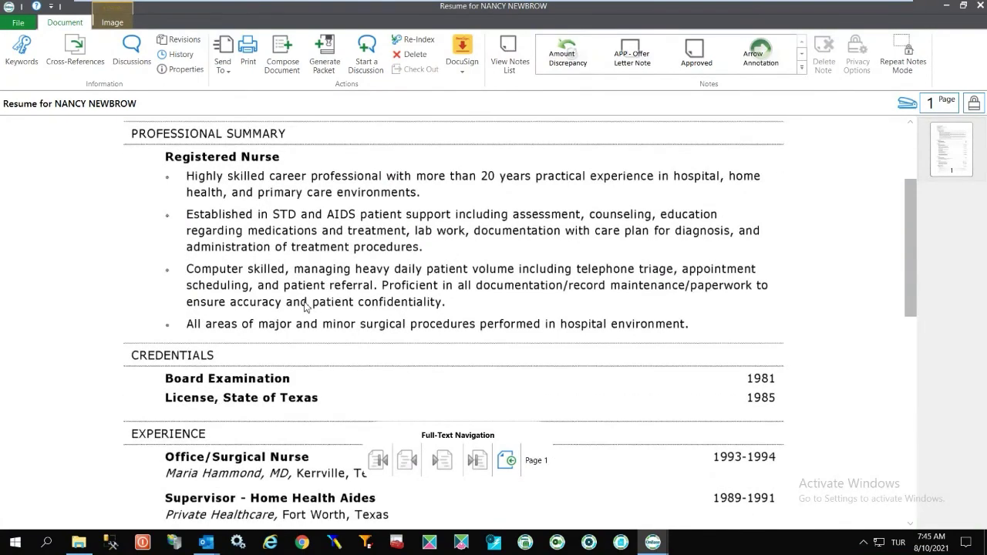
pyautogui.scroll(4, 297, 305)
pyautogui.scroll(-3, 301, 309)
pyautogui.scroll(-14, 301, 308)
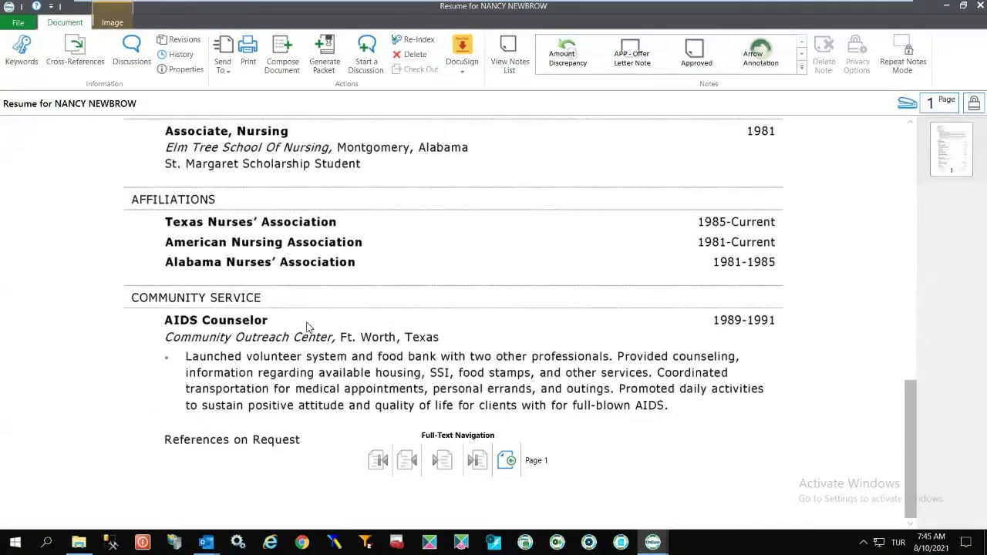
pyautogui.scroll(3, 308, 329)
pyautogui.scroll(9, 310, 330)
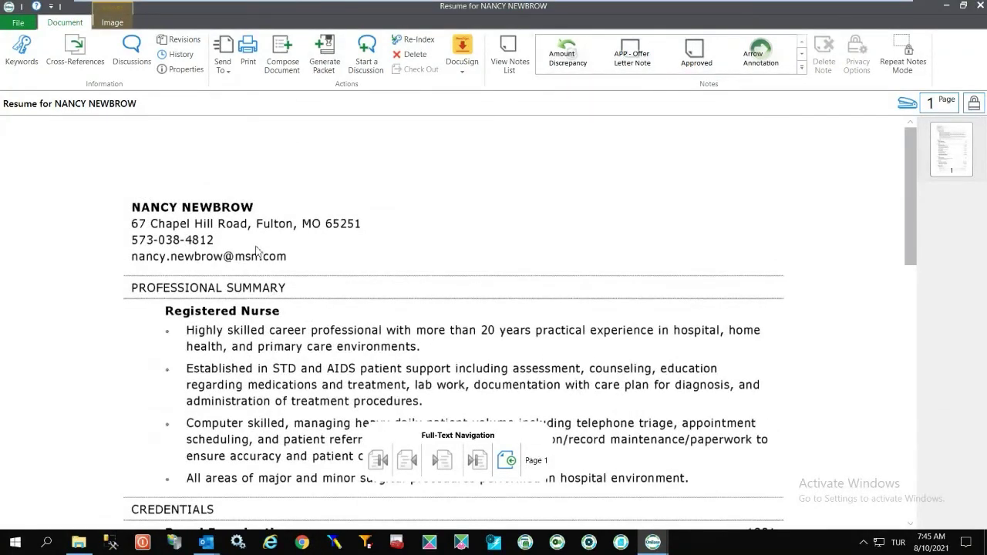
pyautogui.click(982, 6)
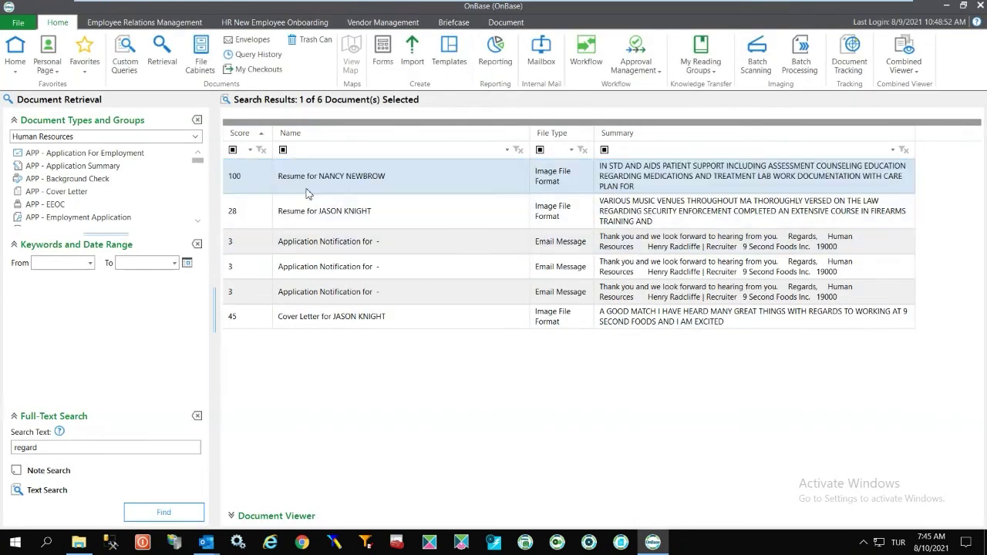
# Open the resume with score 28 and locate the highlighted search match in its Qualifications section
pyautogui.doubleClick(345, 212)
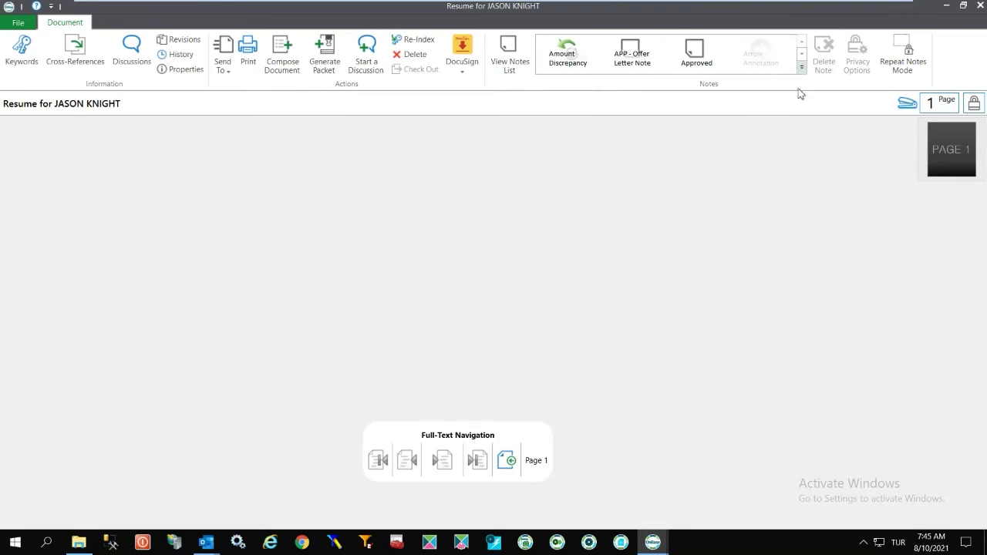
pyautogui.scroll(-5, 551, 388)
pyautogui.scroll(-1, 540, 397)
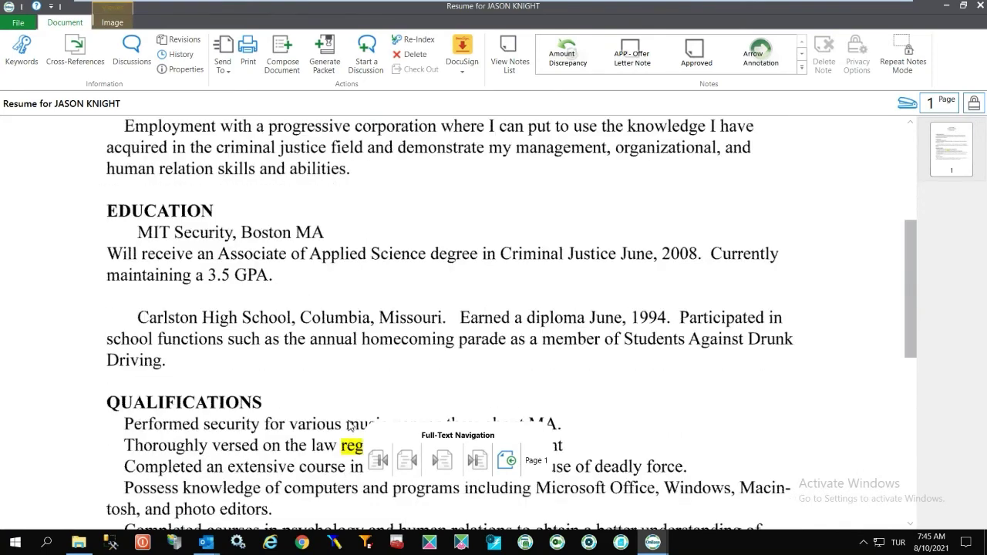
pyautogui.scroll(-2, 351, 426)
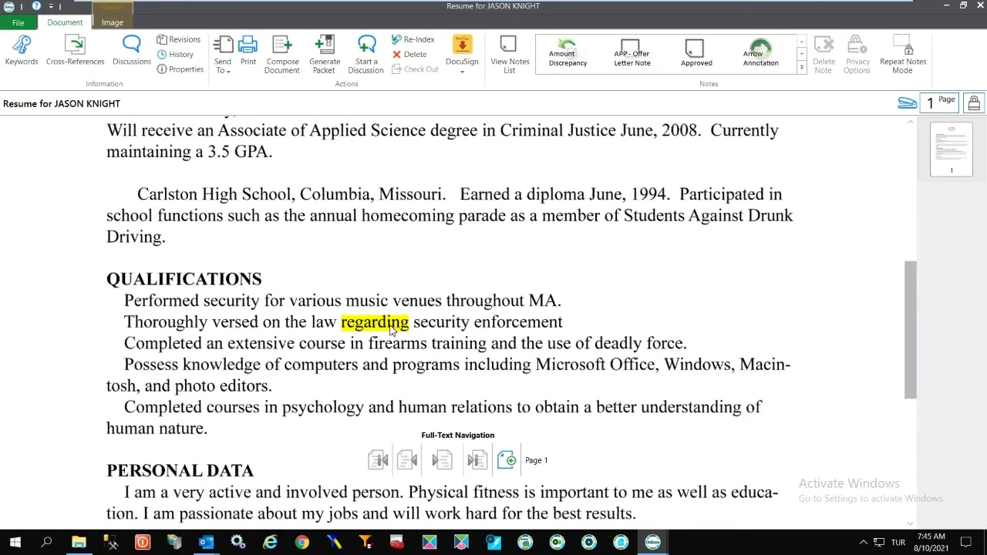
# Read through the rest of the resume around the highlighted match, return to its beginning, and close it
pyautogui.scroll(-6, 393, 329)
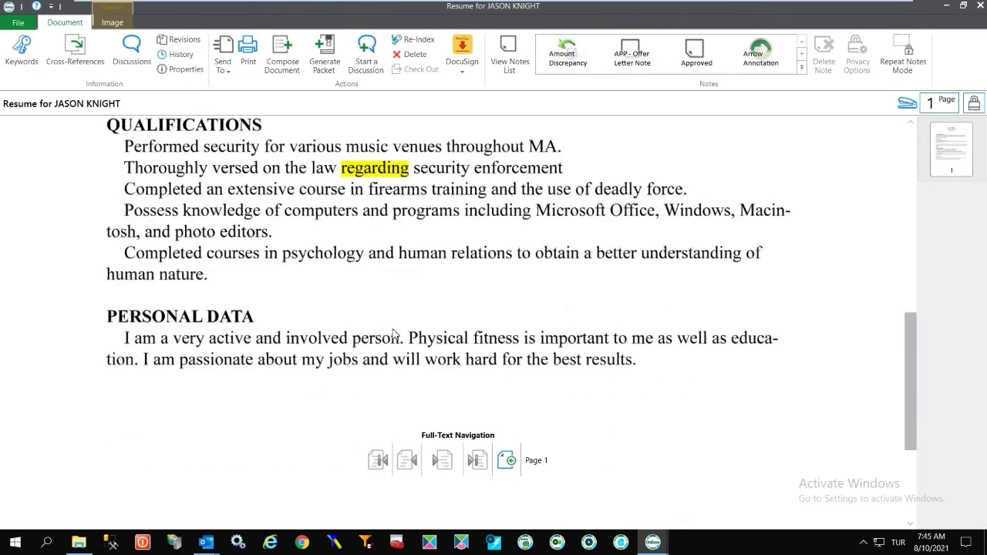
pyautogui.scroll(2, 401, 324)
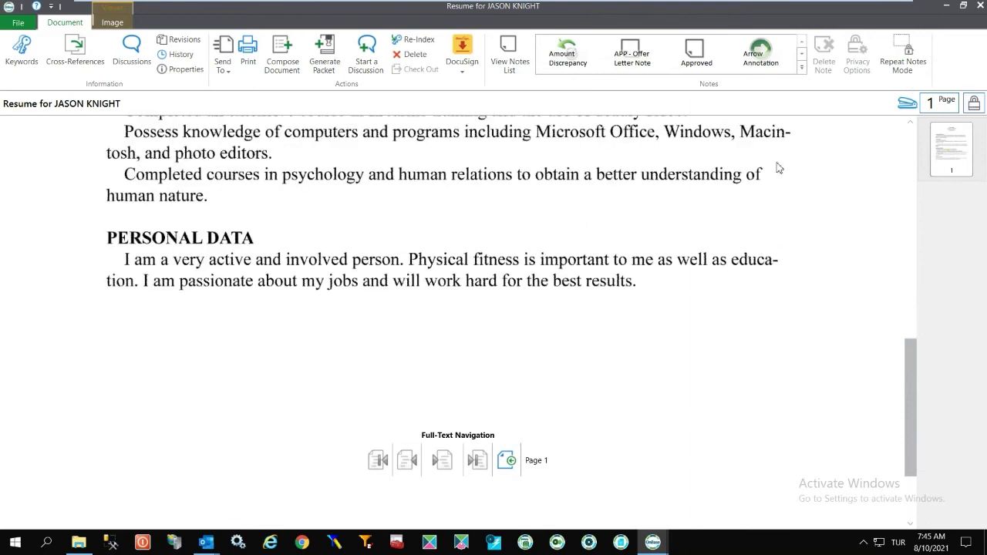
pyautogui.scroll(3, 432, 401)
pyautogui.scroll(1, 447, 386)
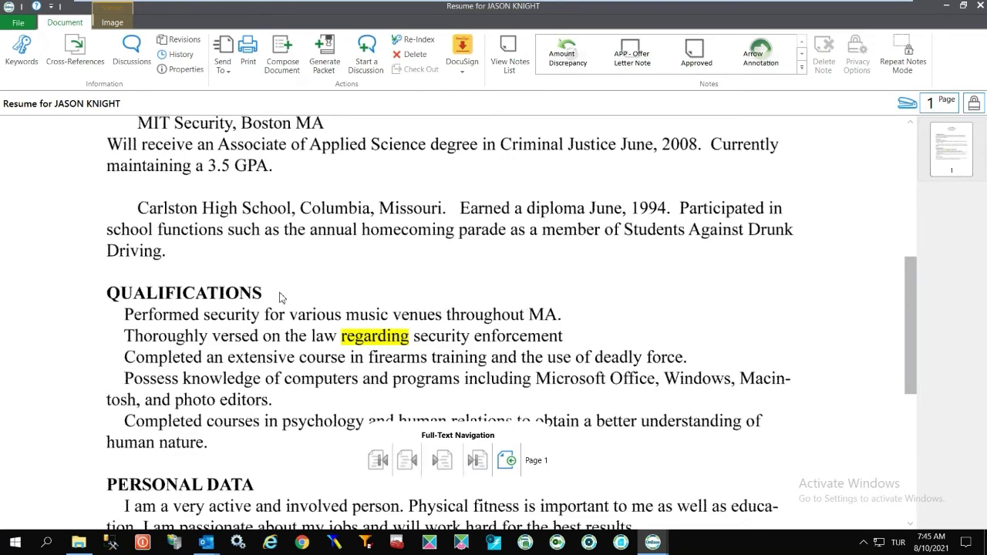
pyautogui.scroll(10, 632, 270)
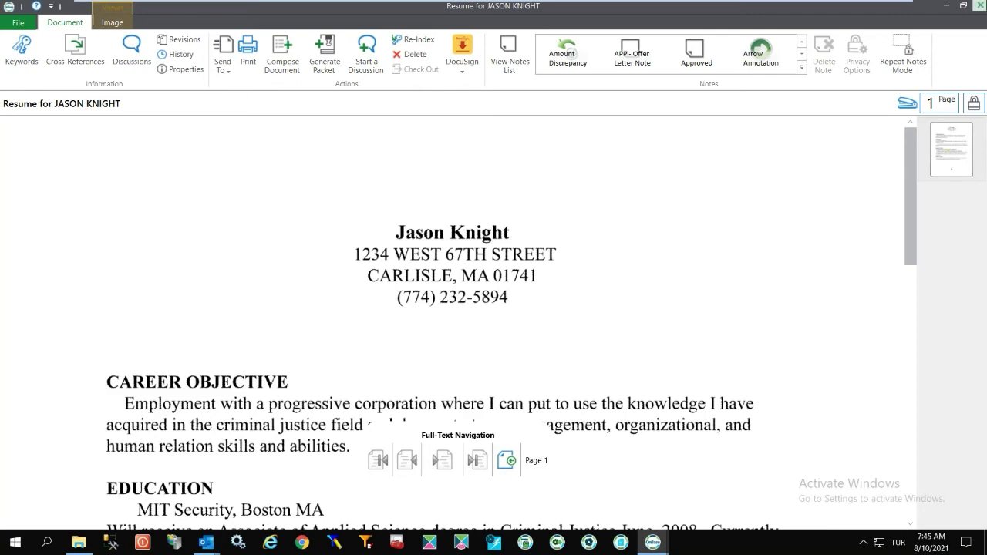
pyautogui.click(980, 6)
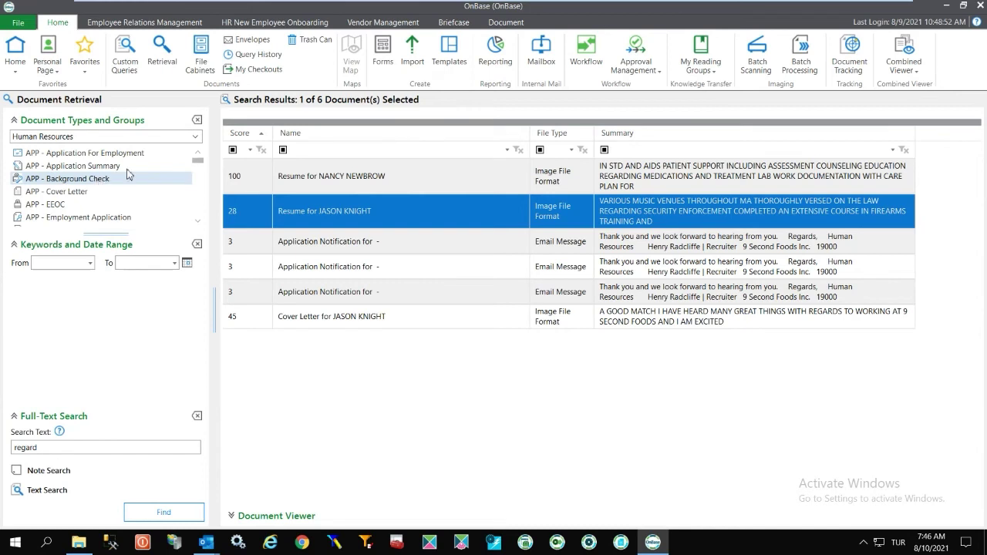
# Clear the full-text search text and retrieve all documents of type HR - 8850 from the Human Resources group
pyautogui.scroll(-2, 85, 197)
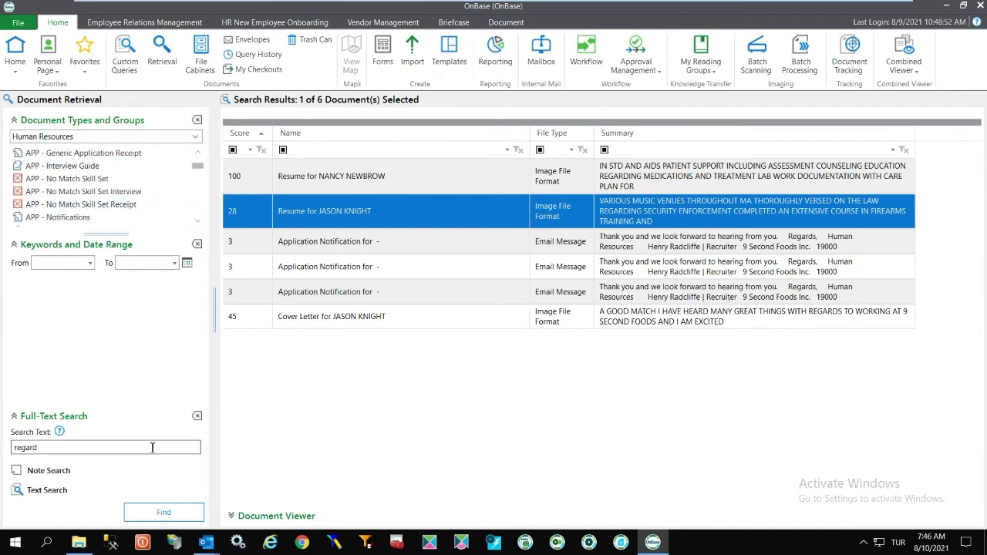
pyautogui.moveTo(135, 447); pyautogui.dragTo(1, 458)
pyautogui.press('BackSpace')
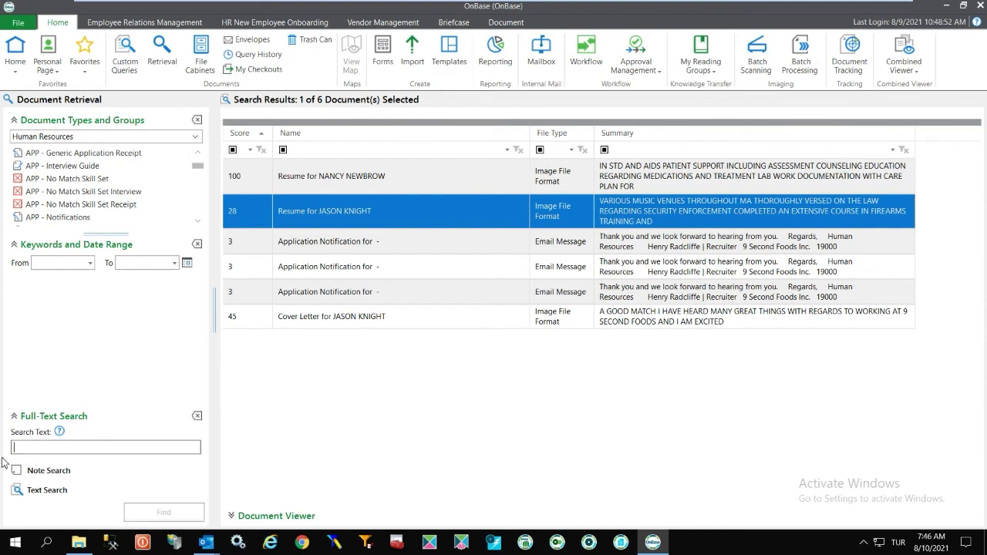
pyautogui.scroll(-1, 112, 197)
pyautogui.scroll(-1, 110, 196)
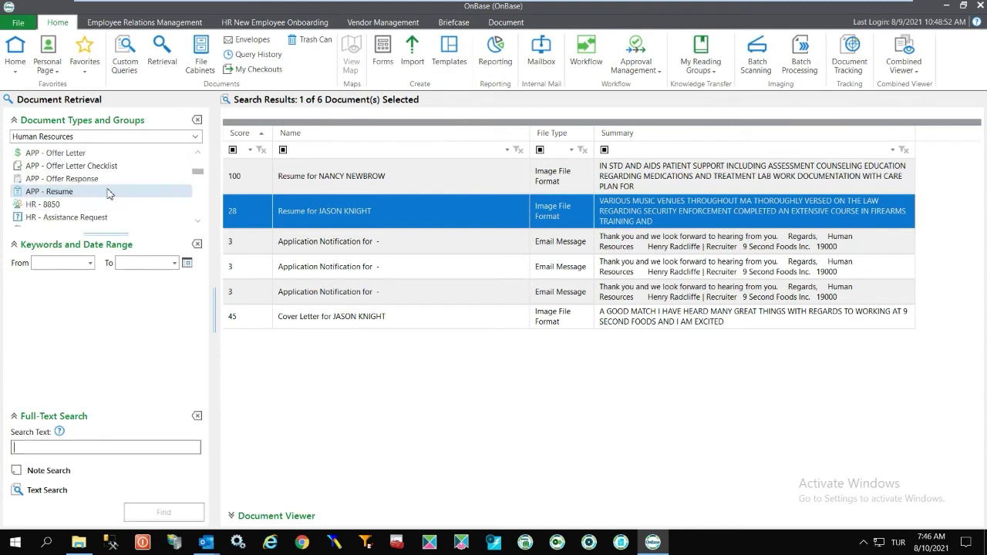
pyautogui.click(106, 205)
pyautogui.click(169, 515)
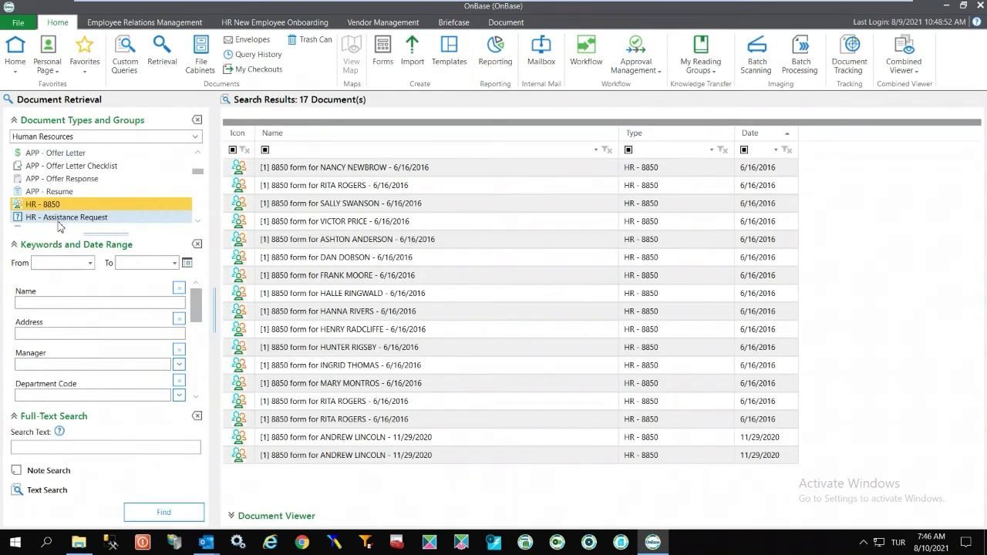
# Expand the document viewer under the search results and preview the first, second and last 8850 forms
pyautogui.click(398, 174)
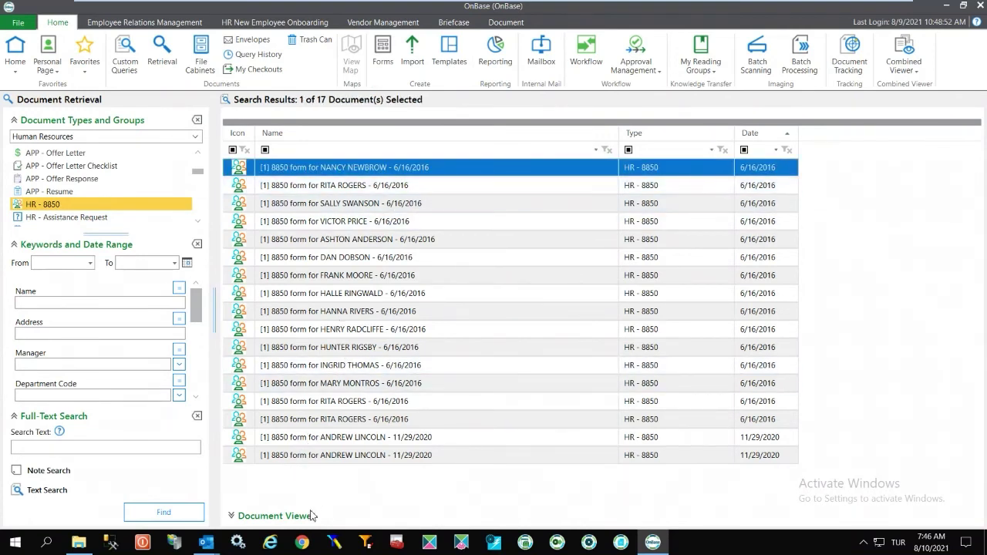
pyautogui.click(233, 517)
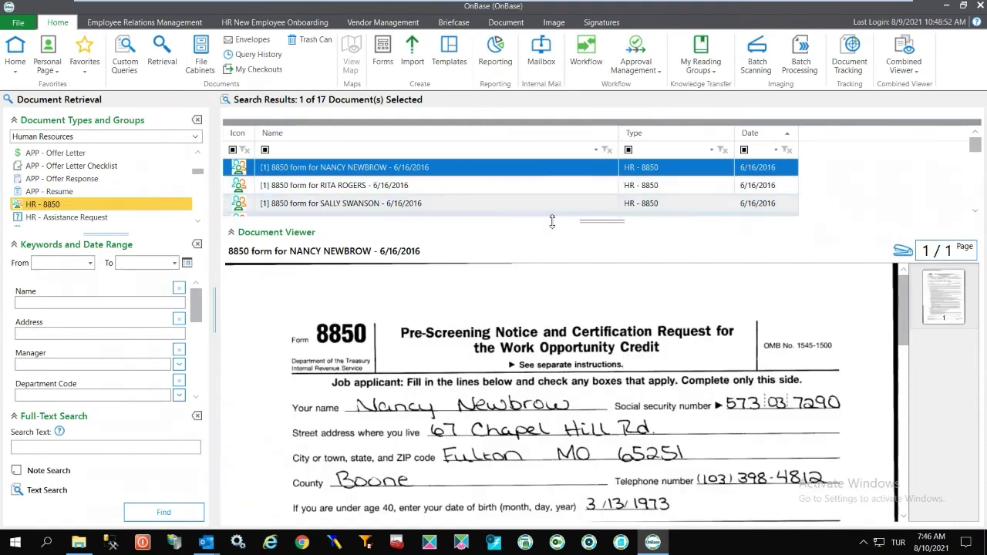
pyautogui.click(351, 188)
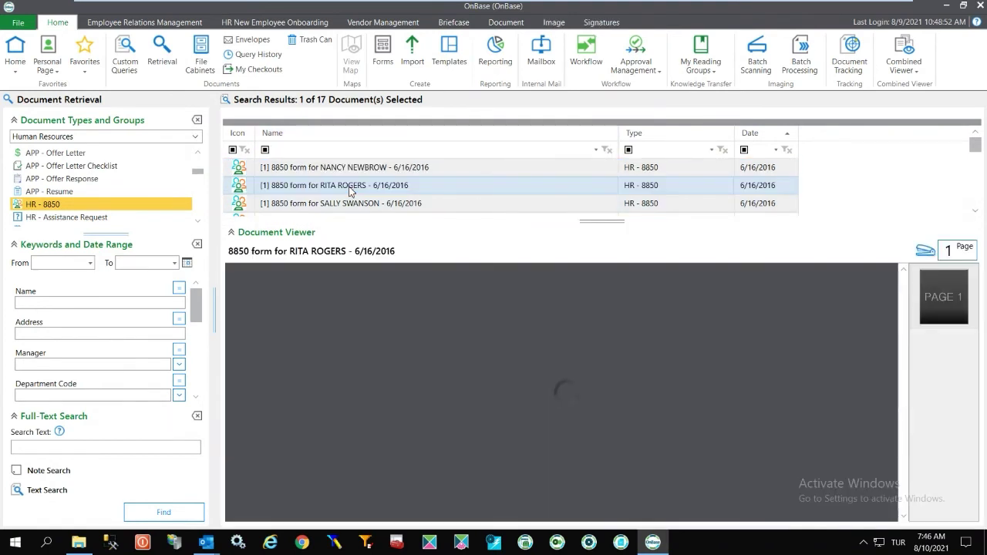
pyautogui.scroll(-5, 446, 185)
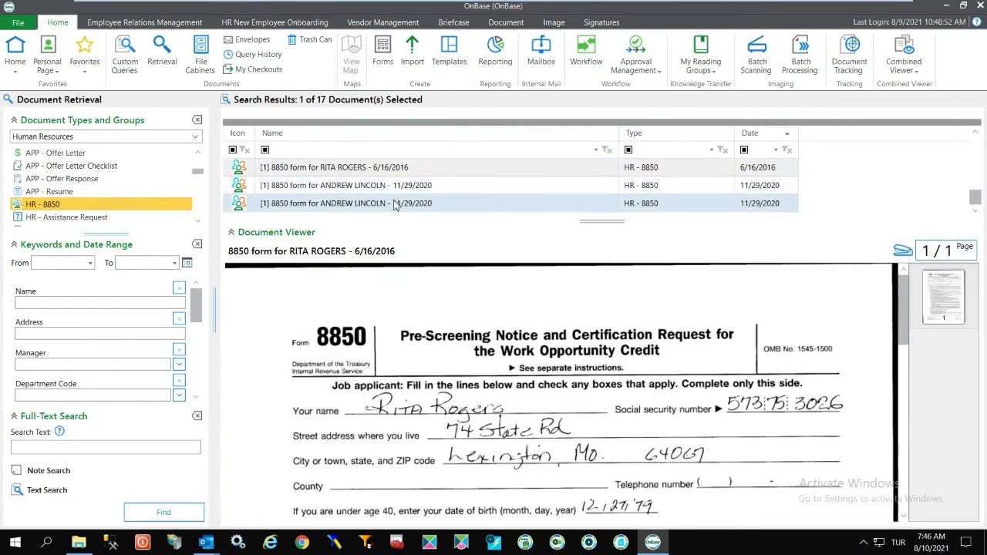
pyautogui.click(398, 204)
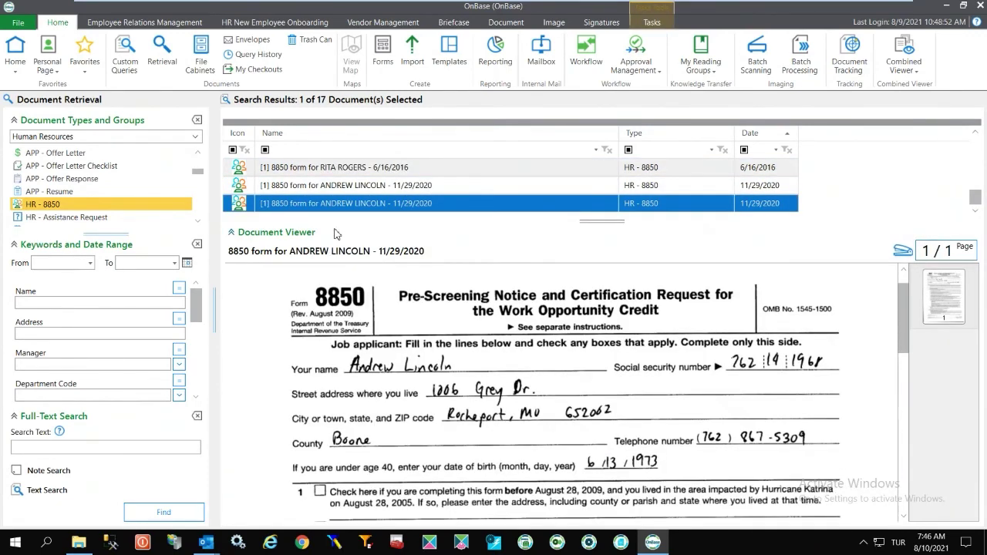
# Preview the redacted 8850 form dated 11/29/2020, collapse the viewer, examine the form in its own window, and close it
pyautogui.click(346, 186)
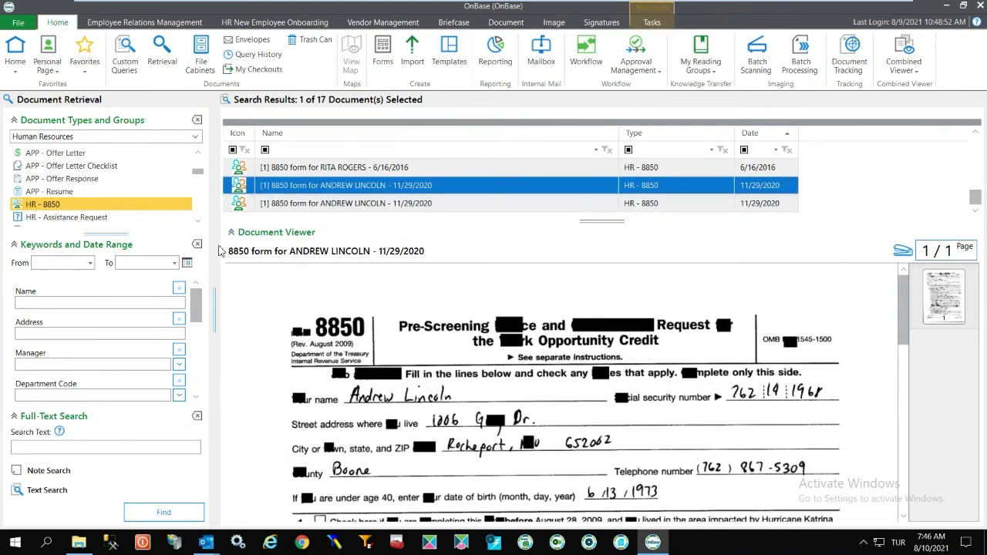
pyautogui.click(240, 233)
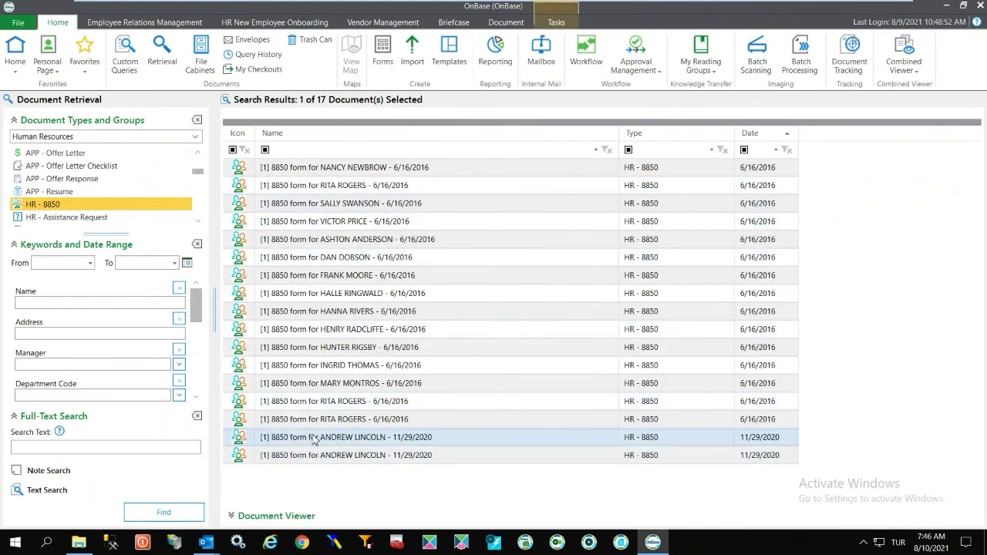
pyautogui.doubleClick(314, 437)
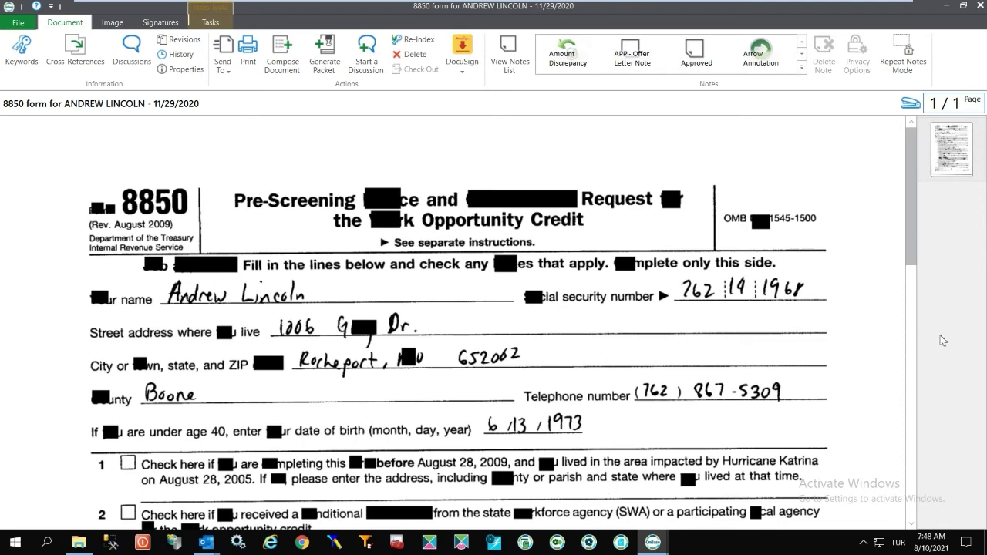
pyautogui.click(982, 8)
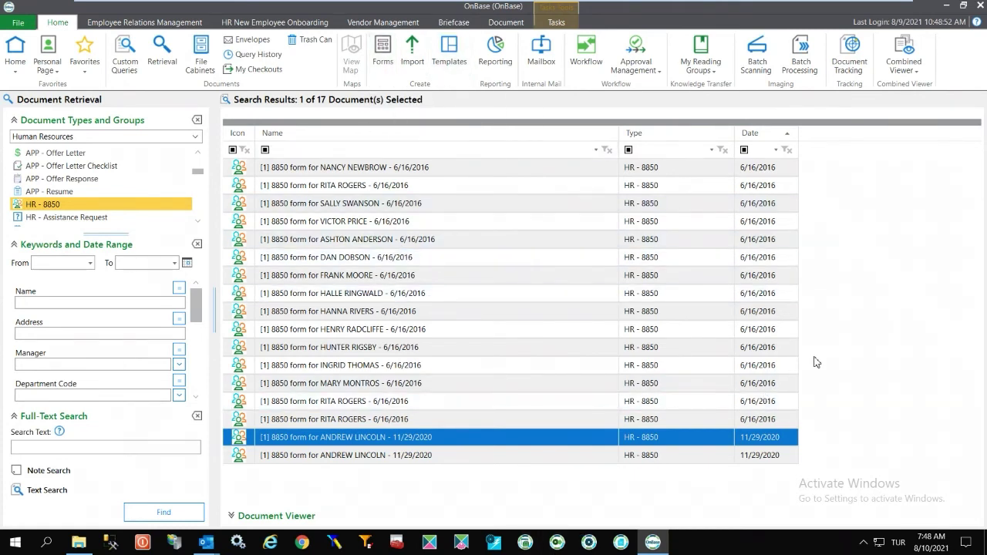
# Open a blank HR - Application For Employment form and review its General, Education and Employment pages
pyautogui.click(390, 60)
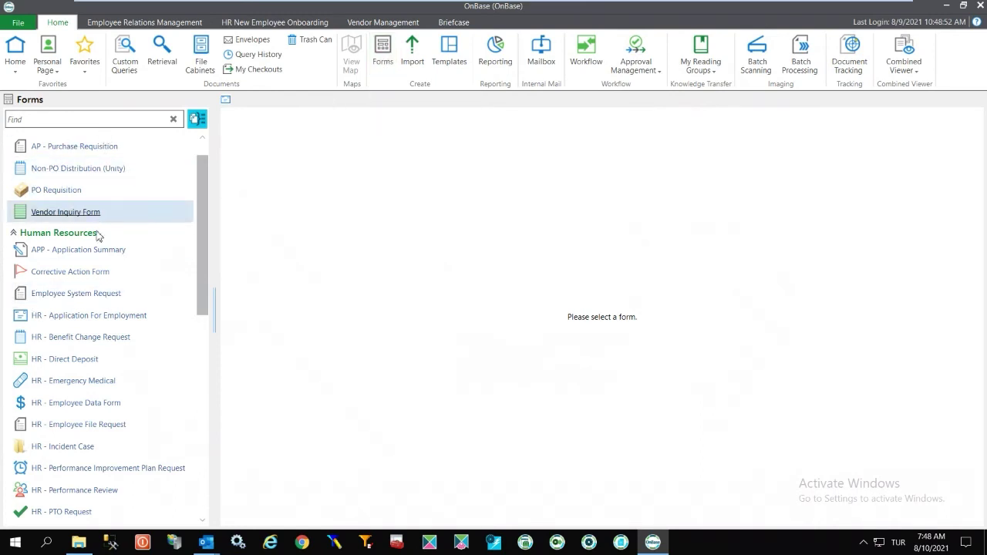
pyautogui.click(108, 322)
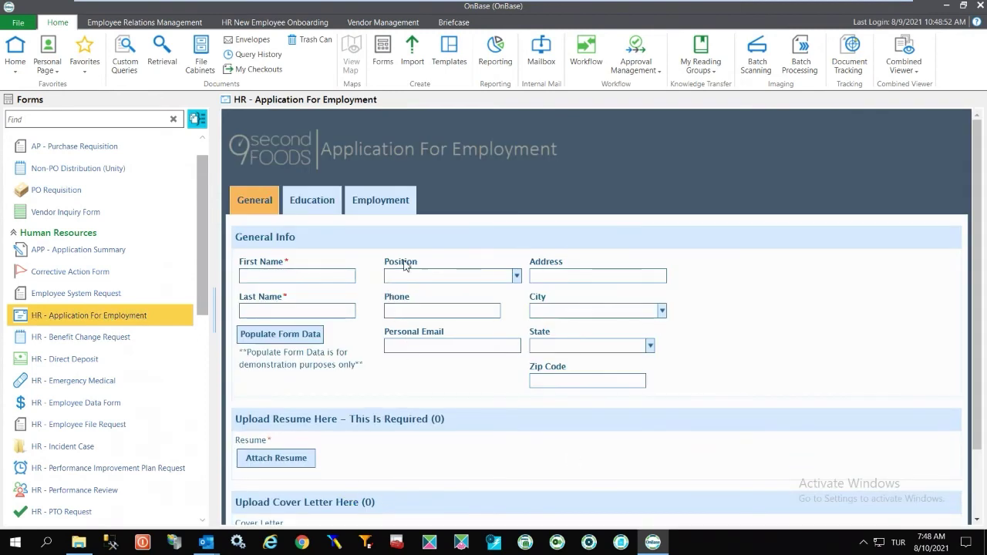
pyautogui.click(320, 199)
pyautogui.click(377, 199)
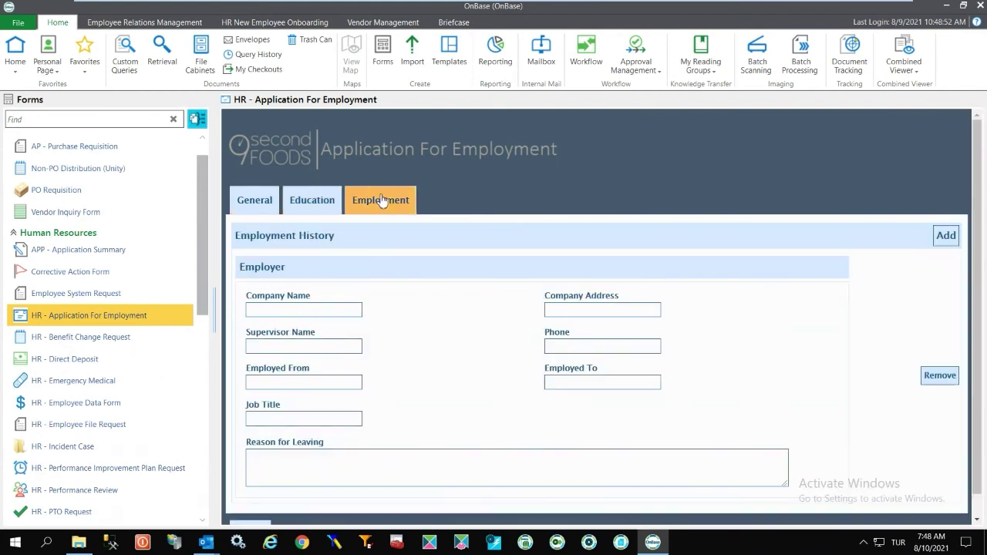
pyautogui.click(251, 202)
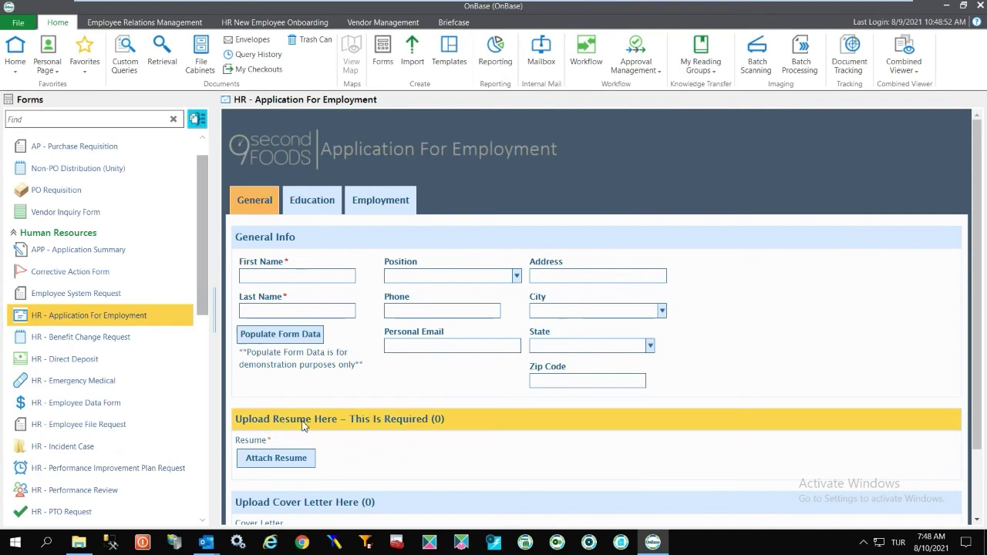
pyautogui.scroll(-2, 283, 429)
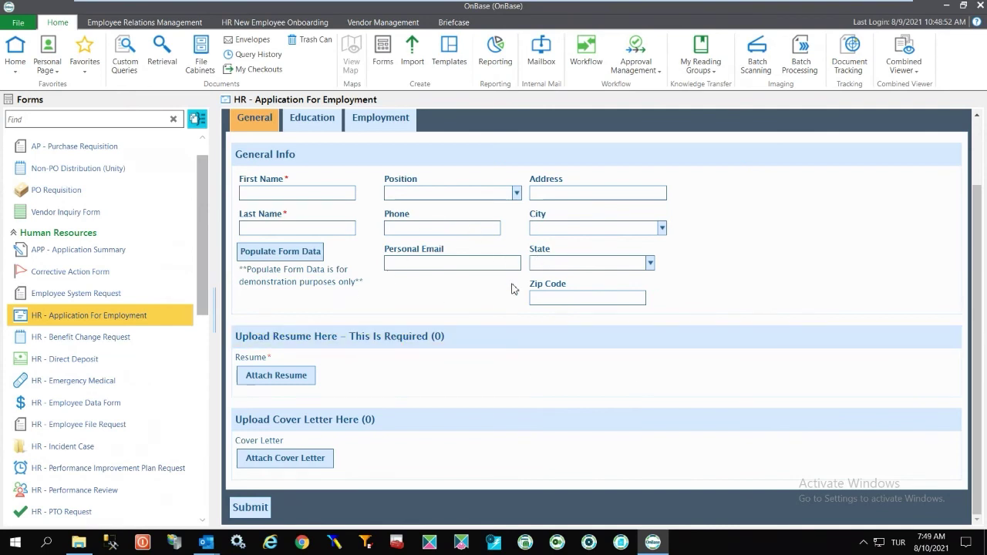
pyautogui.scroll(2, 532, 341)
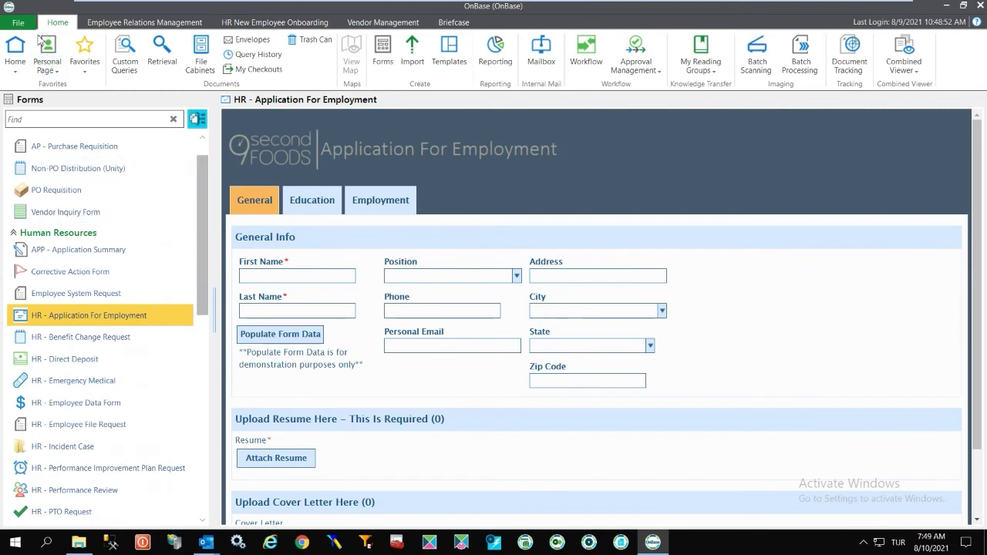
# Return to the home page, open Workflow, and expand the AP - Invoice Processing life cycle to show its queues
pyautogui.click(15, 52)
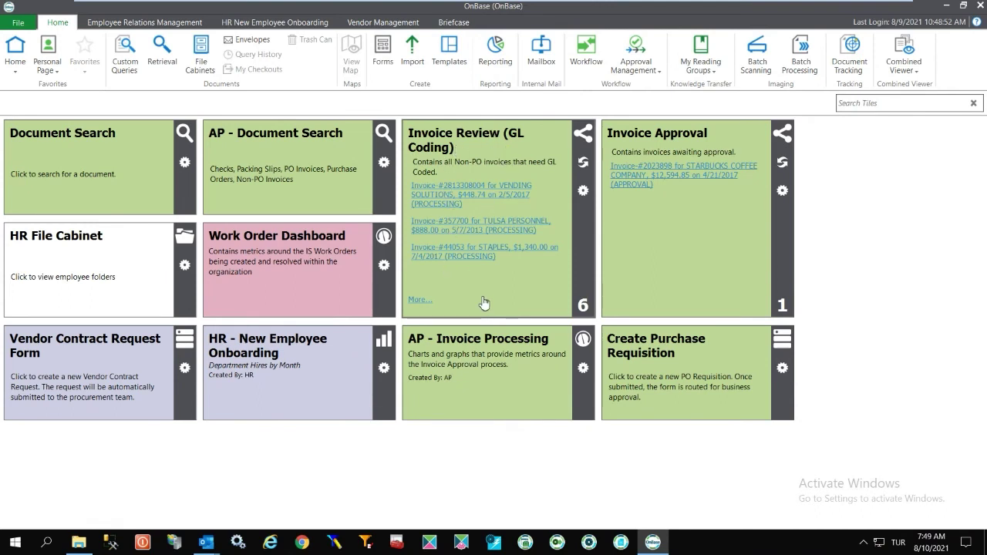
pyautogui.click(584, 58)
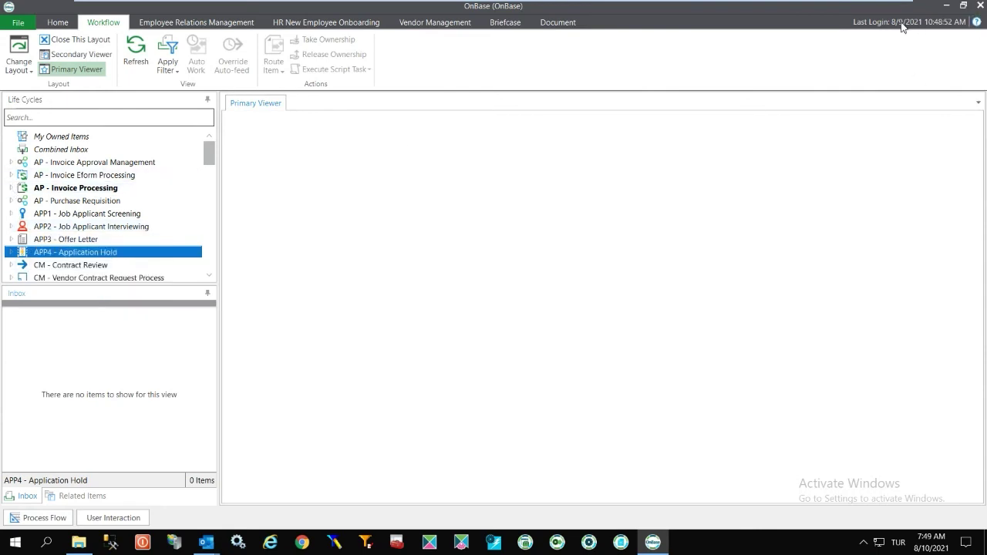
pyautogui.scroll(-5, 98, 227)
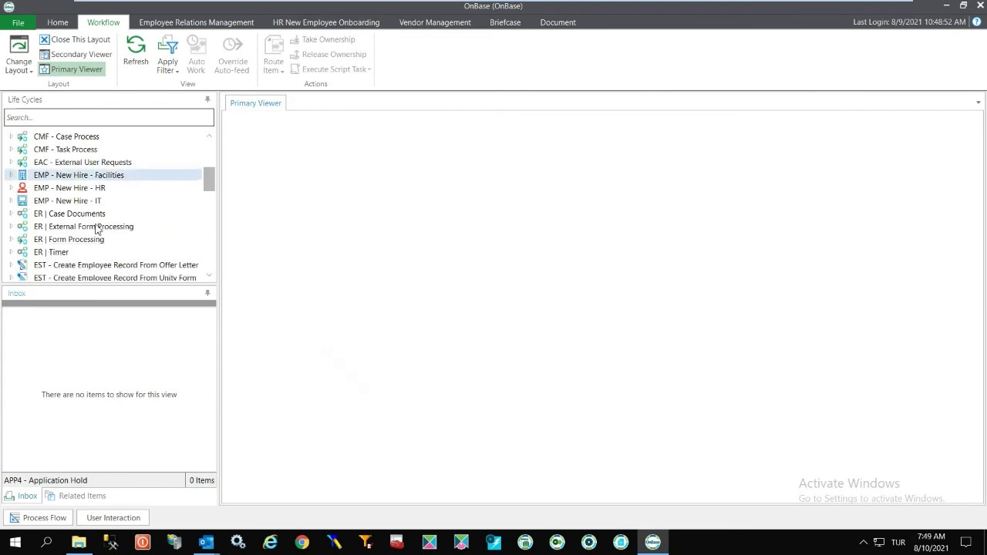
pyautogui.scroll(5, 94, 251)
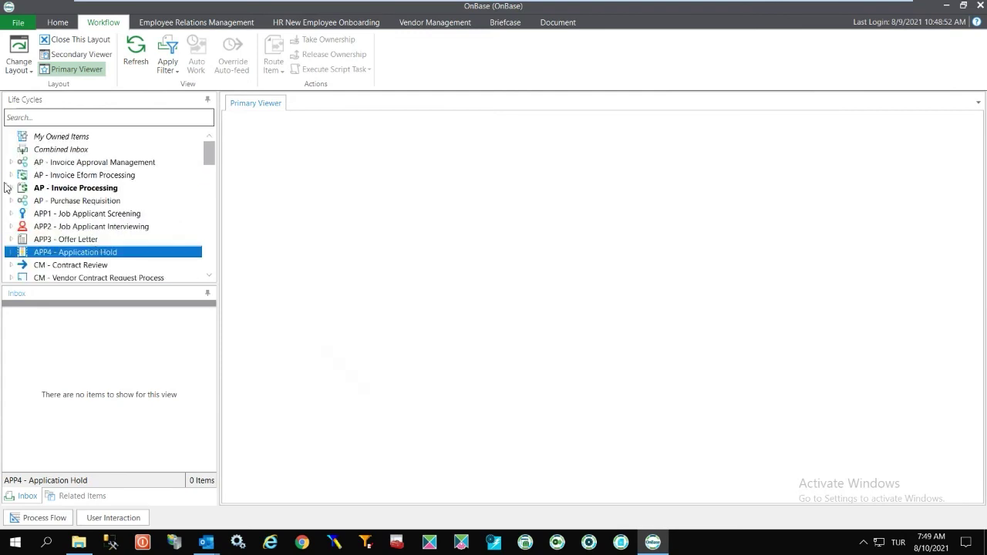
pyautogui.click(11, 189)
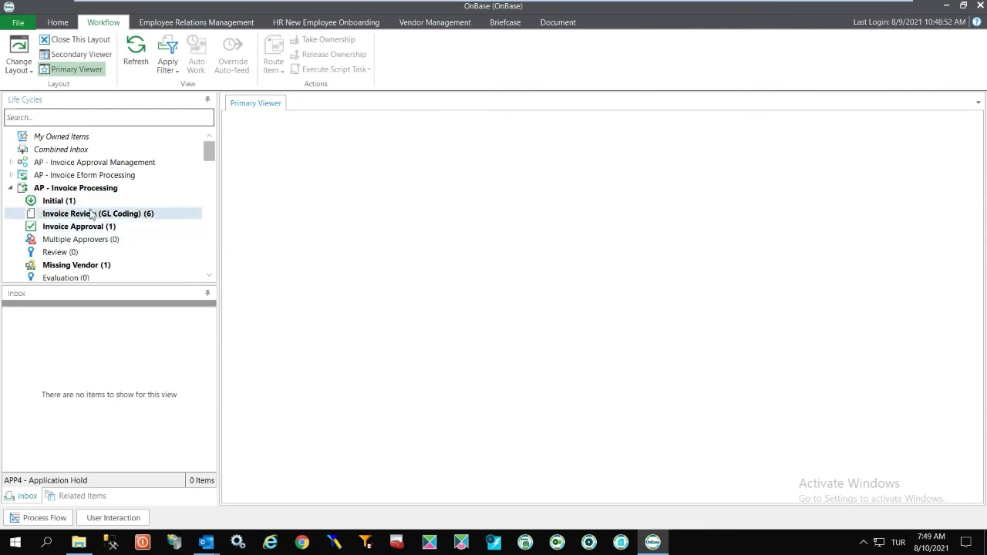
pyautogui.scroll(-1, 94, 241)
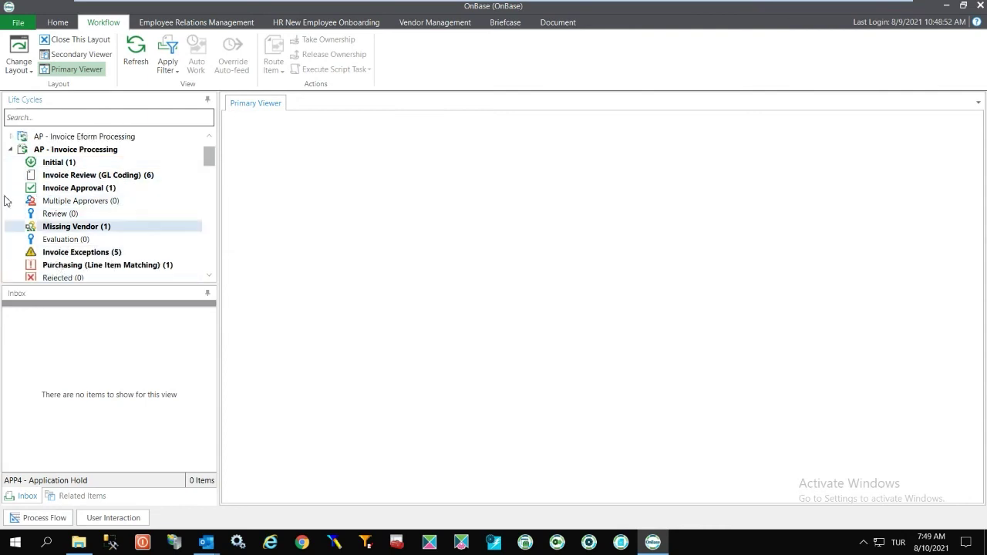
# Compare the Invoice Approval and Invoice Review (GL Coding) queues, and look through the Starbucks Coffee Company invoice awaiting approval
pyautogui.click(75, 189)
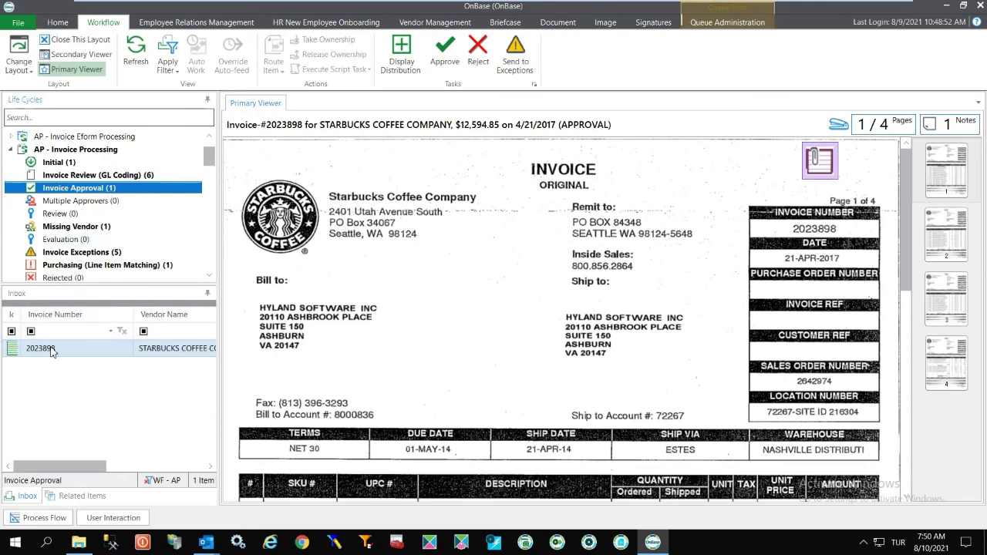
pyautogui.click(133, 176)
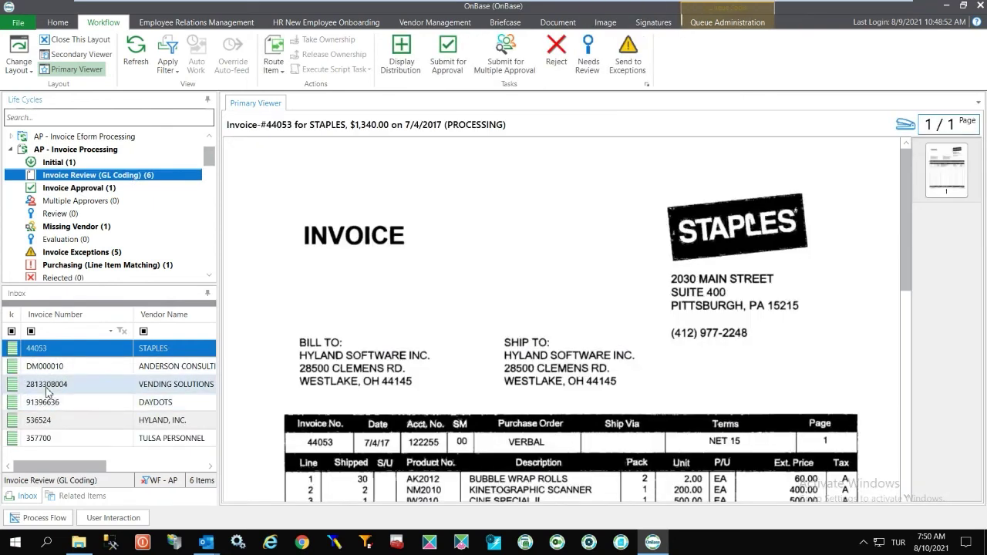
pyautogui.click(89, 189)
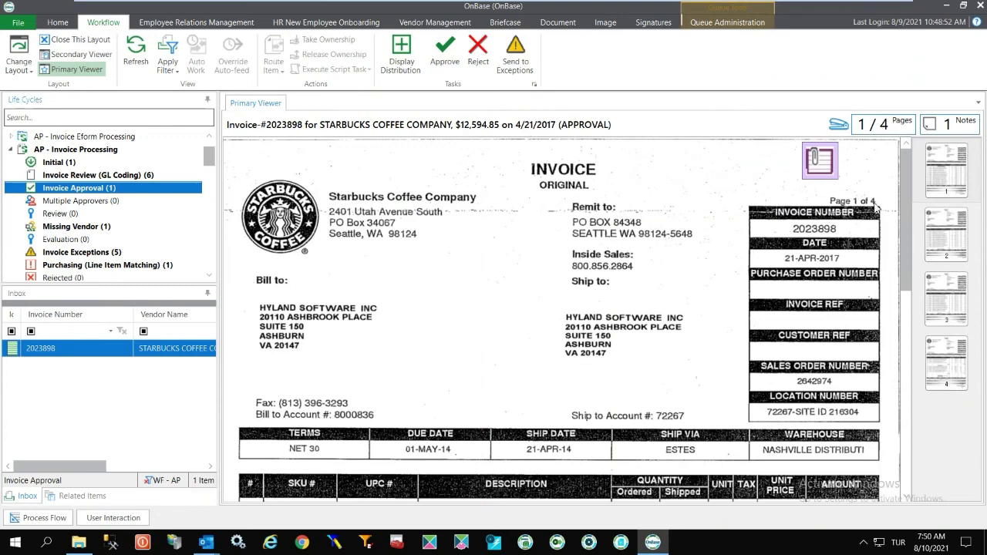
pyautogui.scroll(-4, 659, 380)
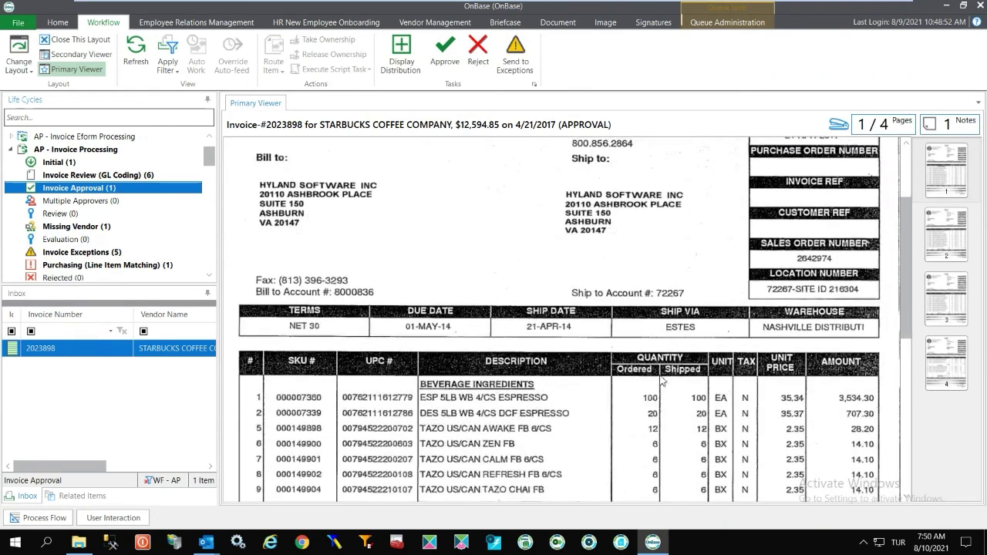
pyautogui.scroll(4, 663, 394)
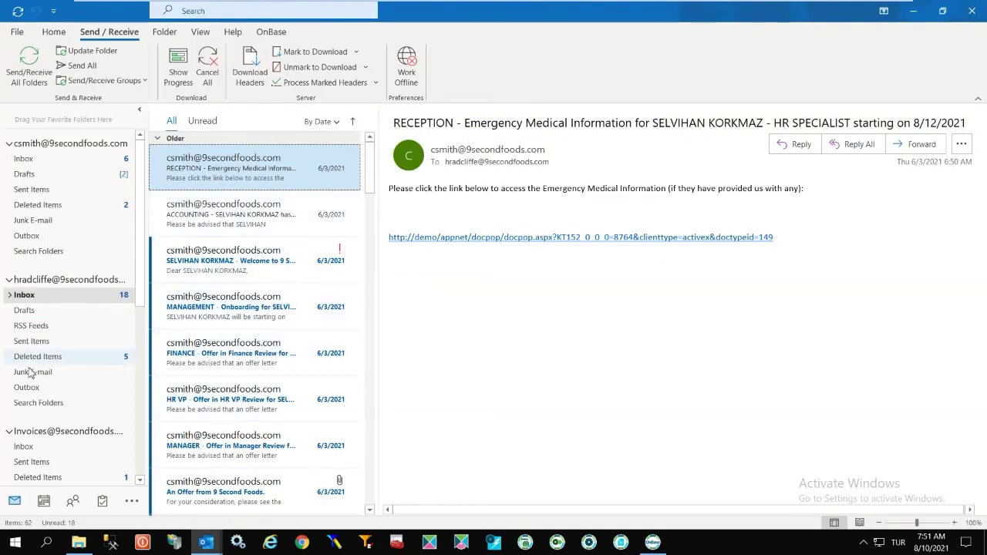
# Browse the two Outlook inboxes and bring up the Invoice Pending Approval message in its own window
pyautogui.scroll(-5, 239, 328)
pyautogui.scroll(-5, 239, 361)
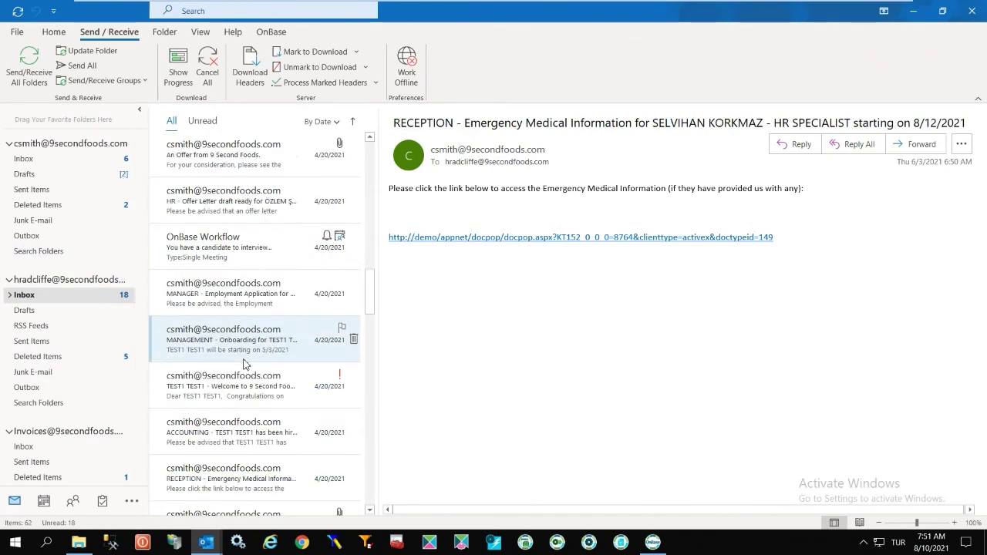
pyautogui.moveTo(368, 308); pyautogui.dragTo(360, 497)
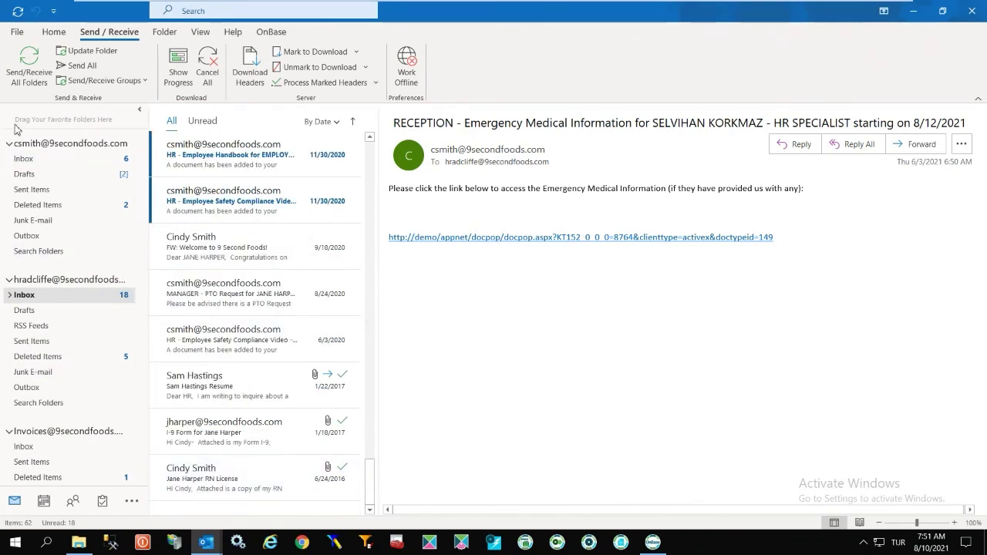
pyautogui.click(27, 159)
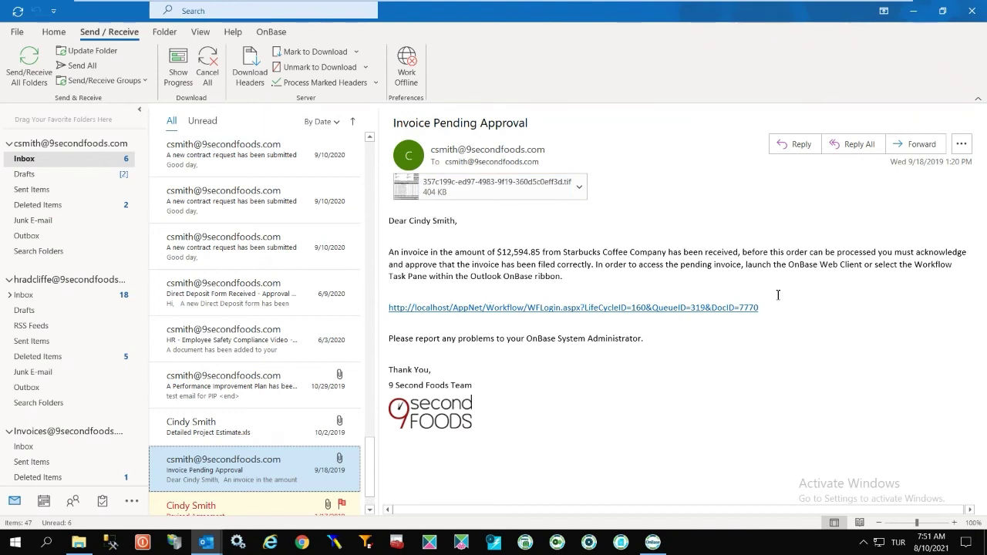
pyautogui.moveTo(220, 538)
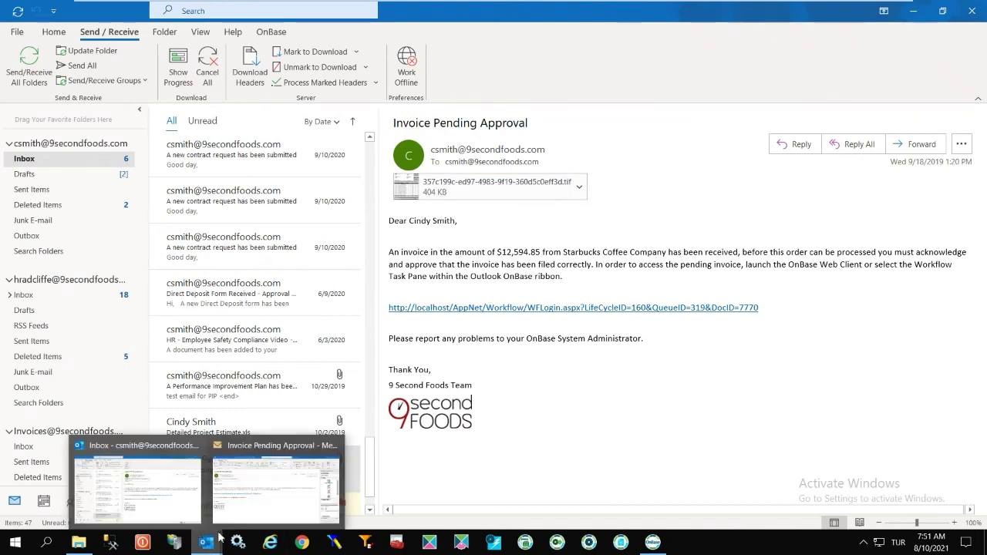
pyautogui.click(273, 486)
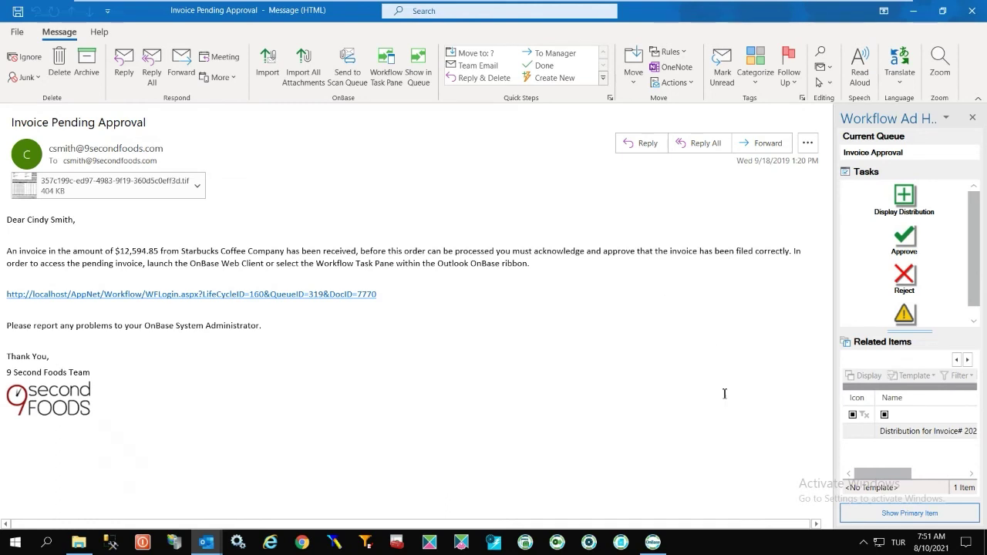
# Review the Workflow tasks offered beside the message and show the primary item, the Starbucks Coffee Company invoice
pyautogui.scroll(-1, 925, 255)
pyautogui.moveTo(982, 247); pyautogui.dragTo(982, 252)
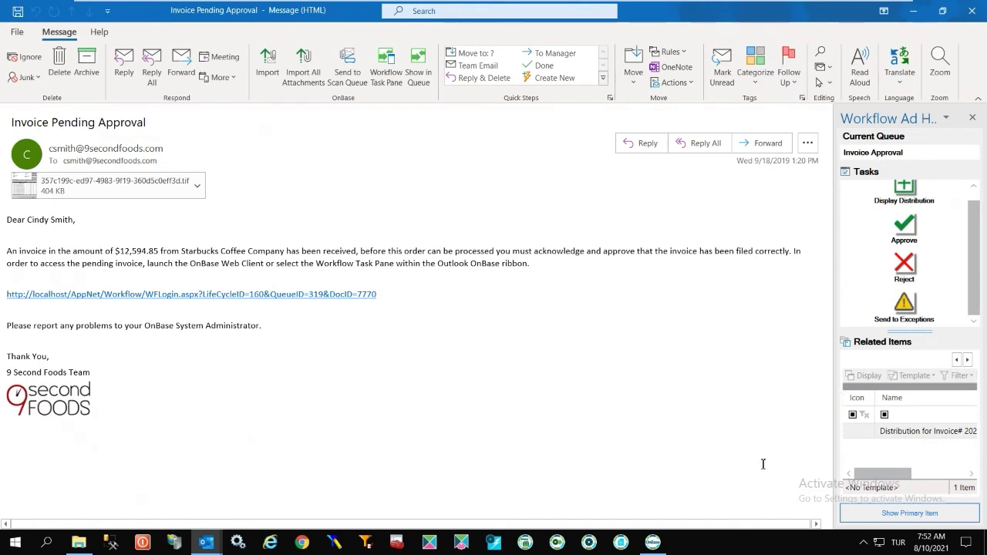
pyautogui.click(916, 519)
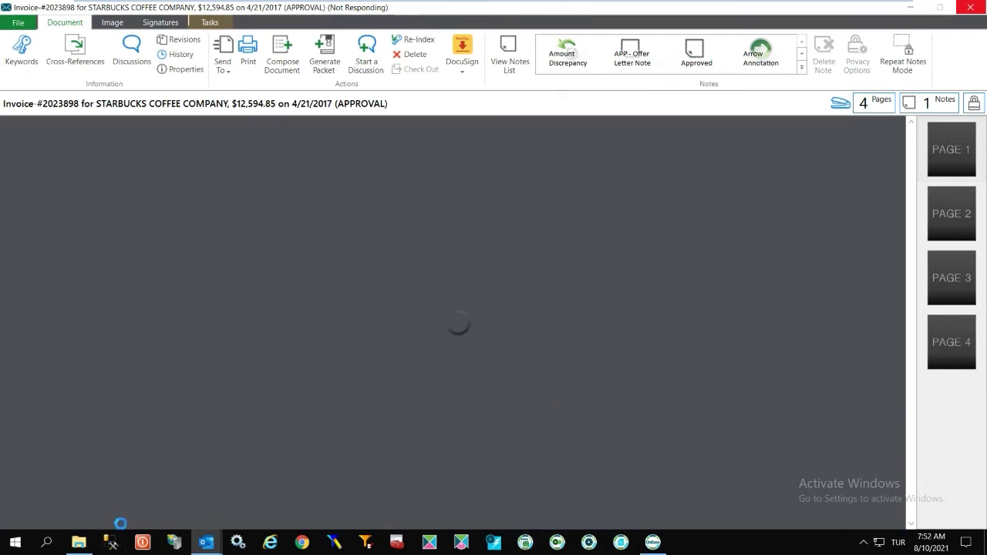
# Return to the Invoice Pending Approval message, examine its Workflow link and available tasks, and minimize the message window
pyautogui.moveTo(207, 542)
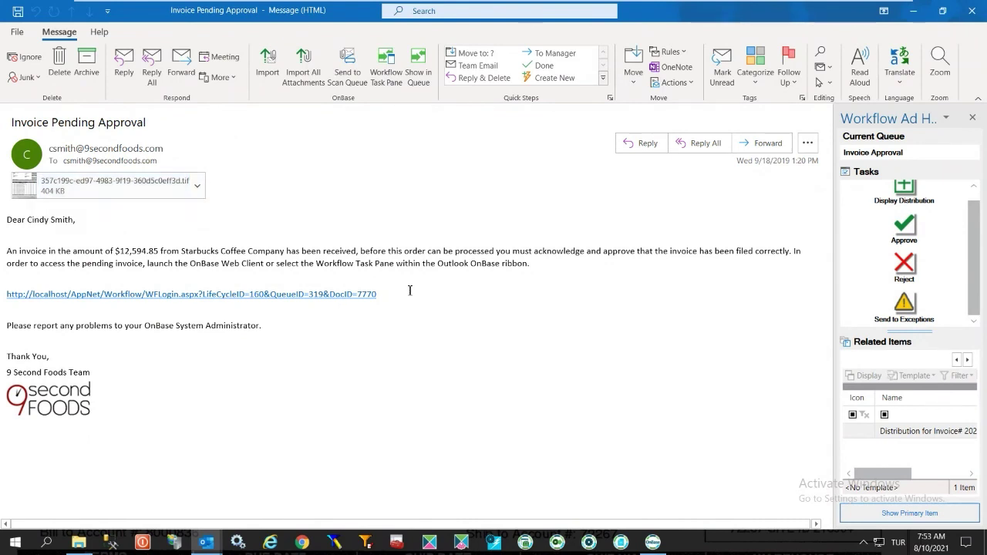
pyautogui.moveTo(380, 295); pyautogui.dragTo(4, 298)
pyautogui.click(202, 263)
pyautogui.moveTo(976, 247); pyautogui.dragTo(975, 236)
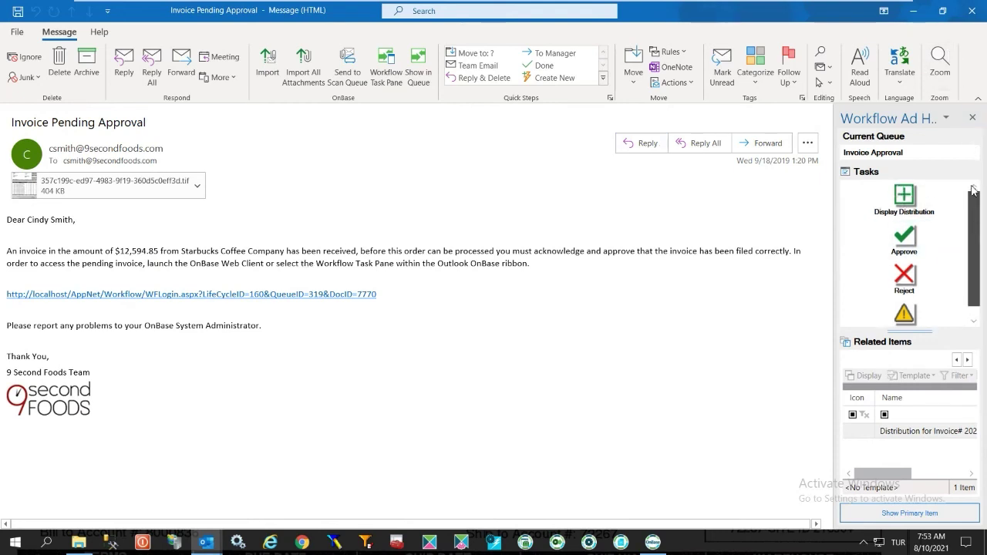
pyautogui.click(913, 17)
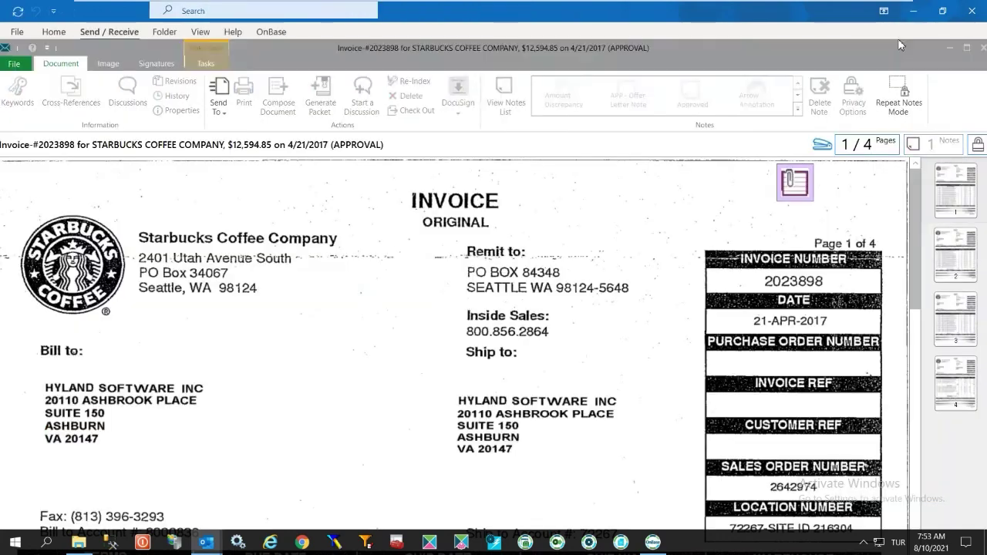
# Bring back the Outlook inbox window, review its OnBase commands, and minimize it
pyautogui.click(208, 543)
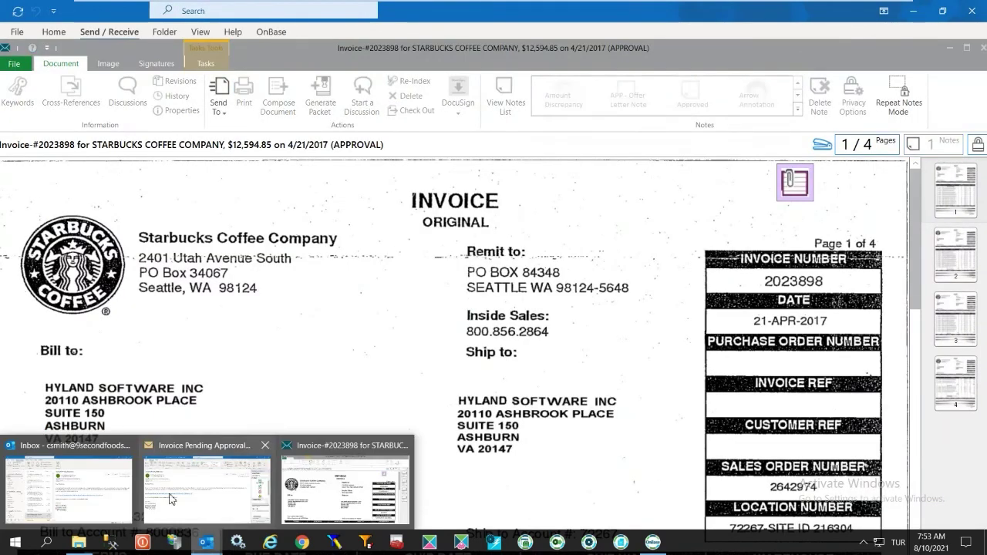
pyautogui.click(80, 484)
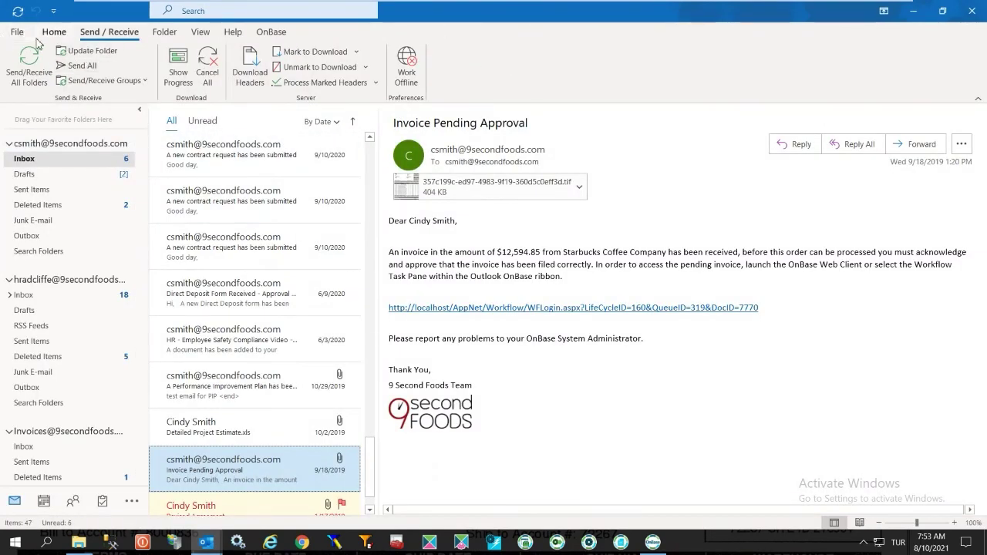
pyautogui.click(272, 31)
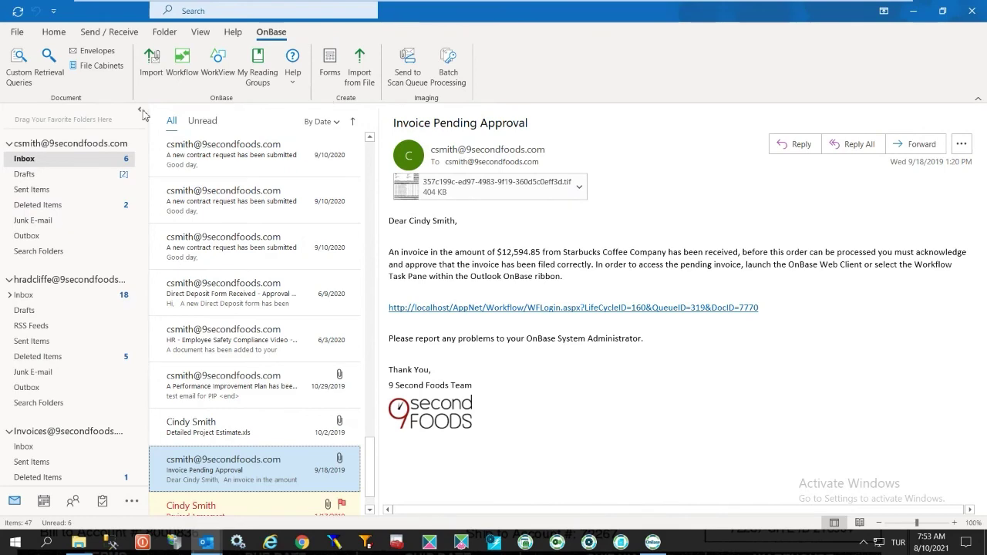
pyautogui.click(913, 10)
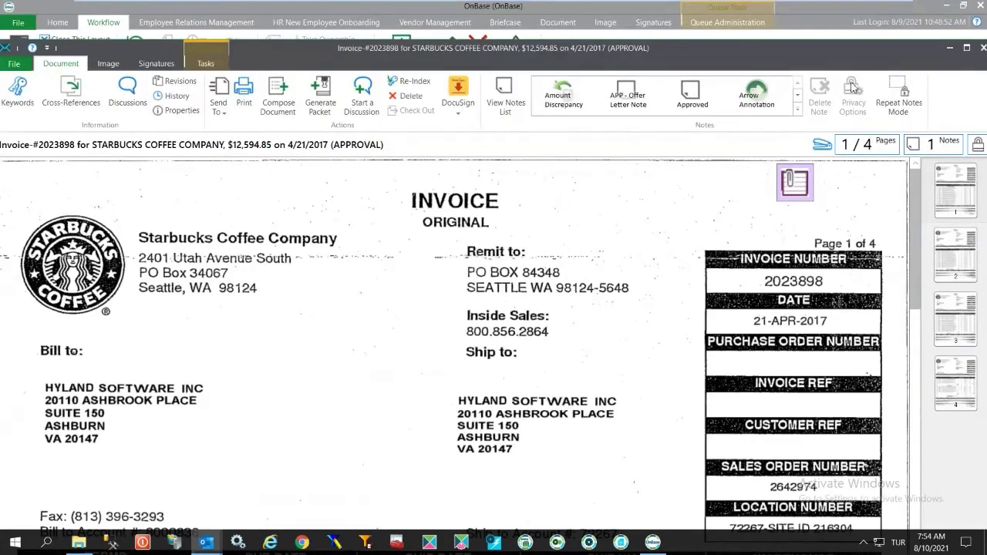
# Maximize the separate Starbucks Coffee Company invoice window and close it to return to the Invoice Approval queue
pyautogui.moveTo(737, 49); pyautogui.dragTo(687, 42)
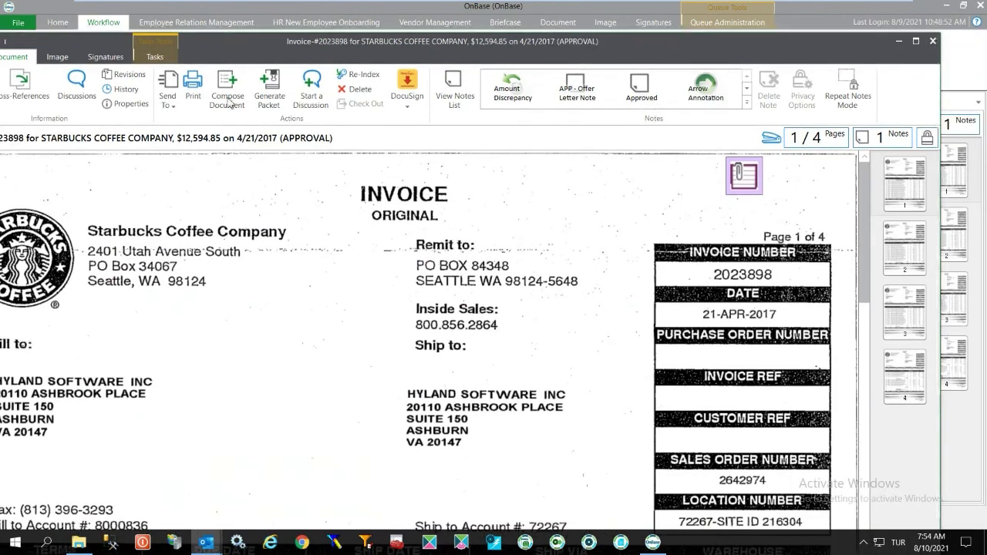
pyautogui.doubleClick(837, 46)
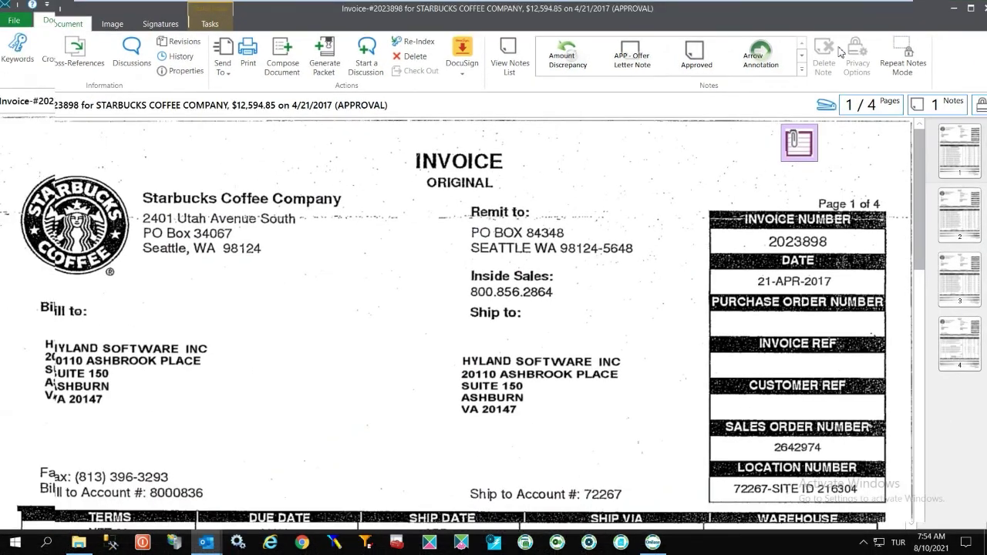
pyautogui.click(979, 6)
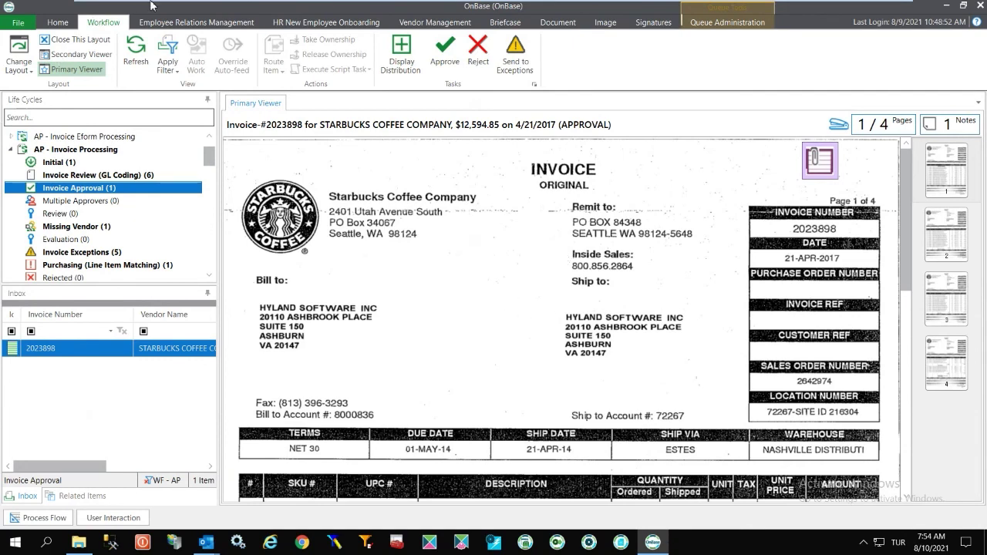
# Return to the OnBase home page and open the Reporting gallery
pyautogui.click(68, 24)
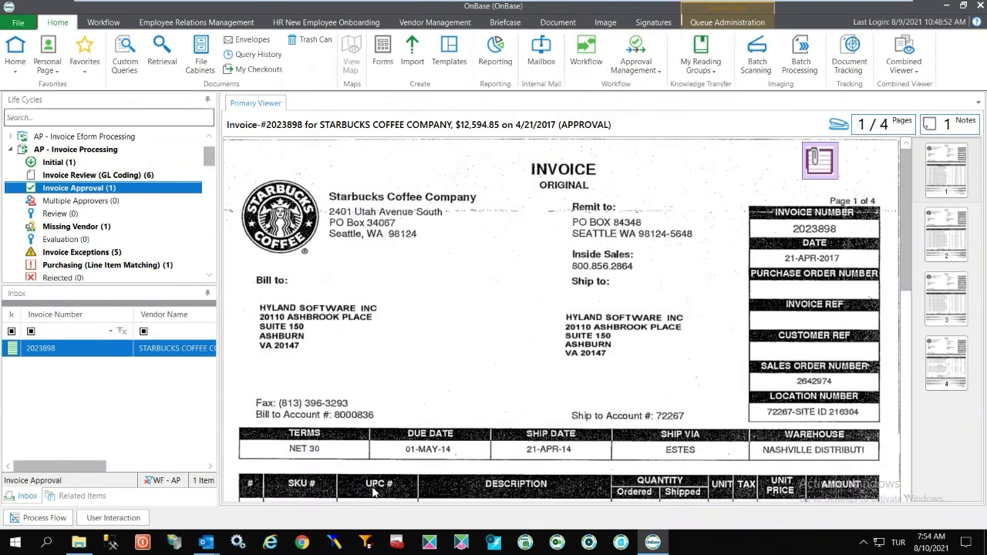
pyautogui.click(20, 49)
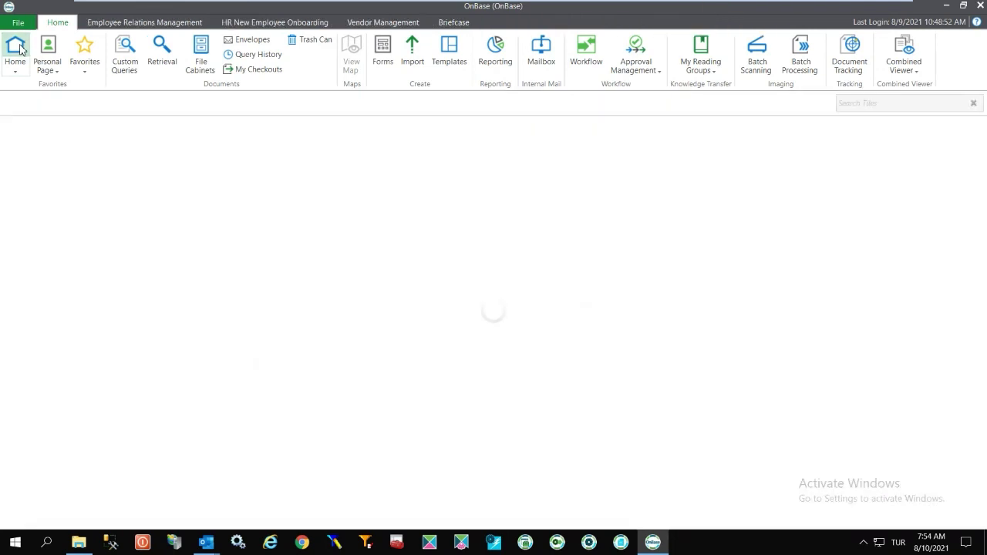
pyautogui.click(502, 57)
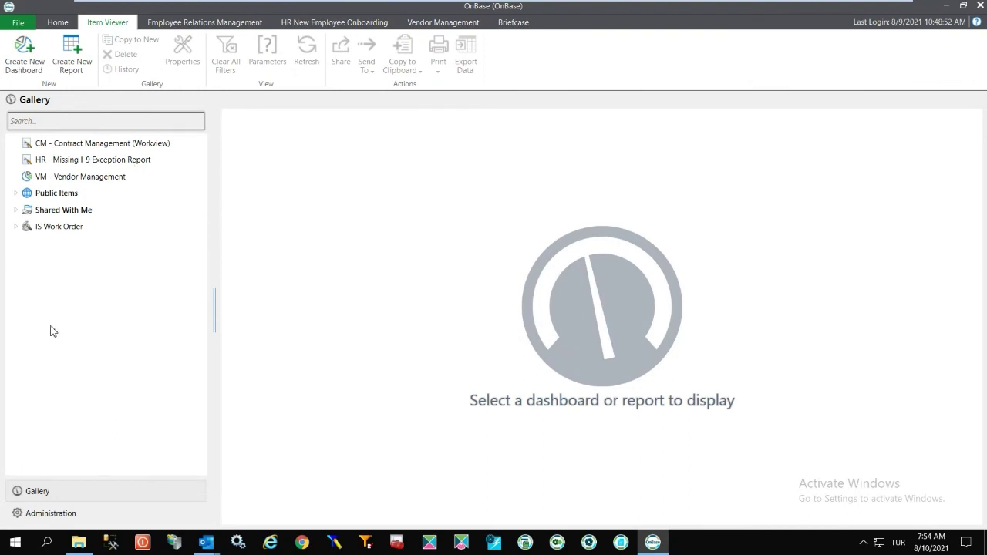
# Open the CM - Contract Management (Workview) dashboard, examine the contracts by type, and drill down to Vendor Master Agreement
pyautogui.click(85, 145)
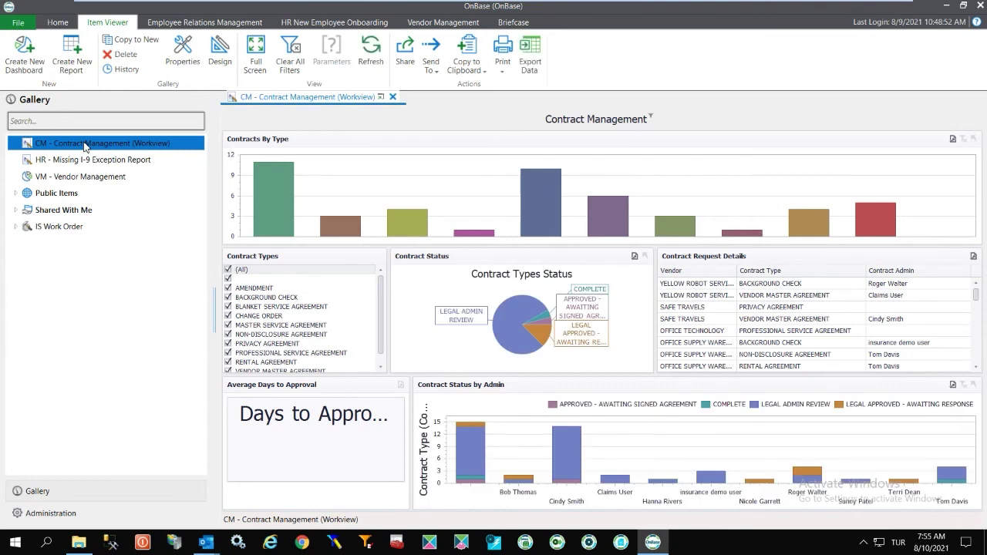
pyautogui.click(596, 310)
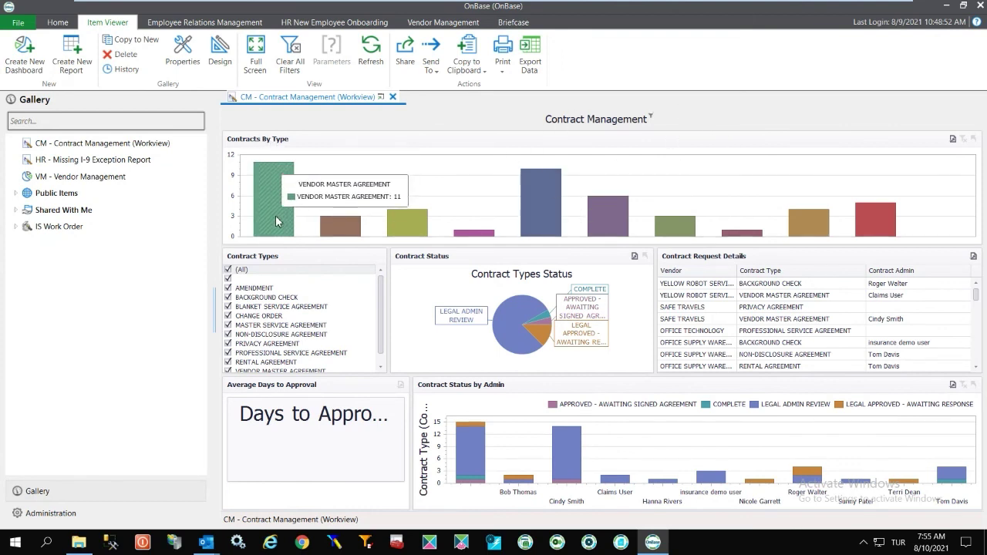
pyautogui.moveTo(345, 236)
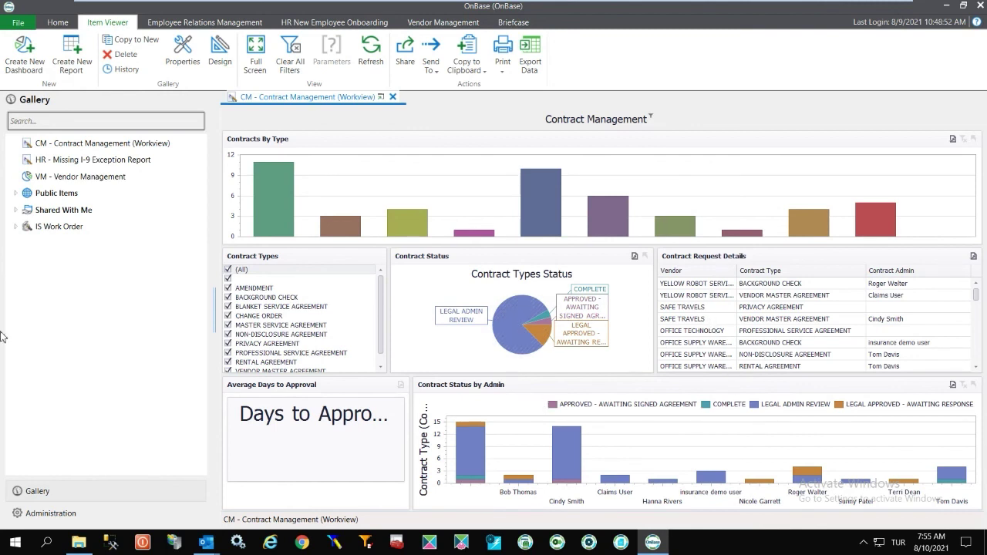
pyautogui.moveTo(401, 223)
pyautogui.moveTo(285, 210)
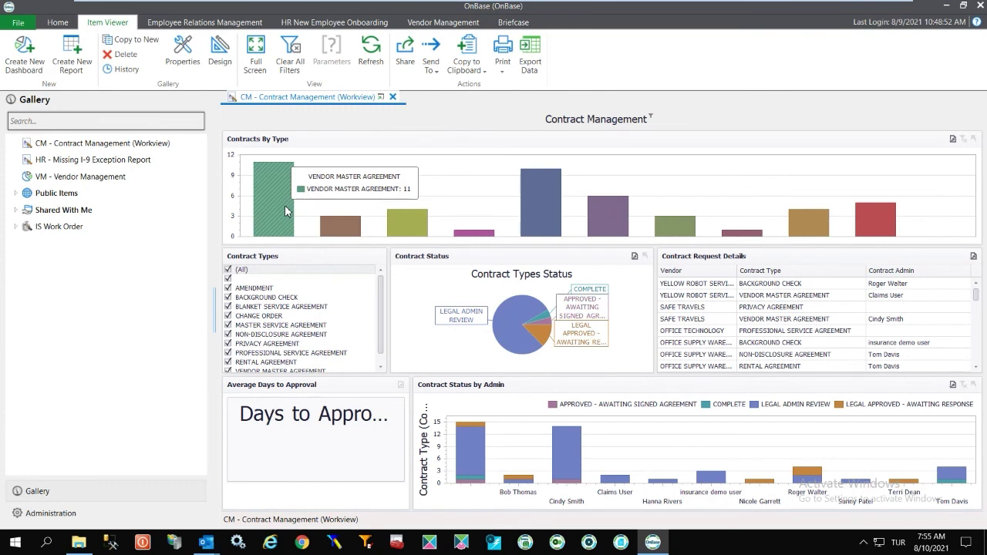
pyautogui.click(285, 205)
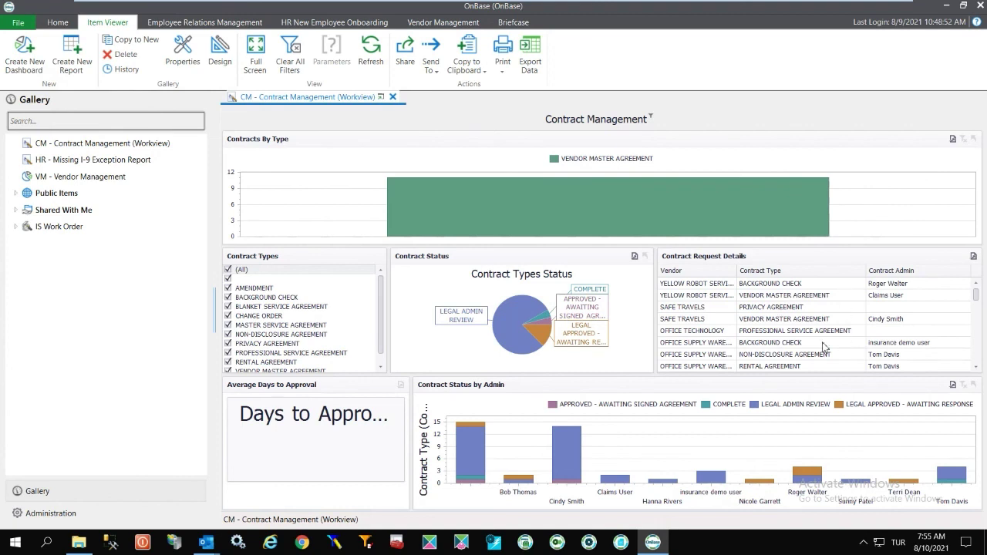
# Open the Office Technology professional service agreement from the contract request details, review and close it, and try to clear all dashboard filters
pyautogui.click(718, 334)
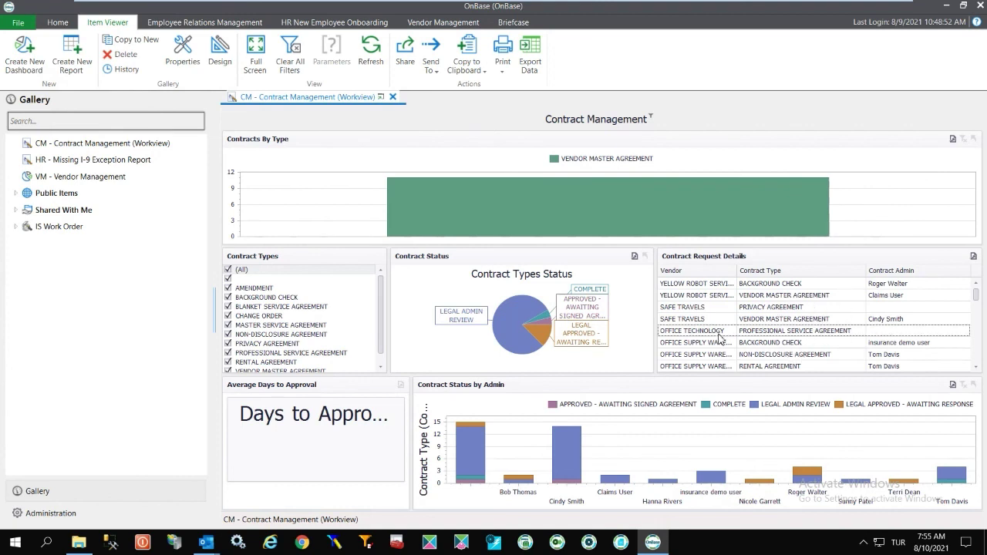
pyautogui.doubleClick(719, 337)
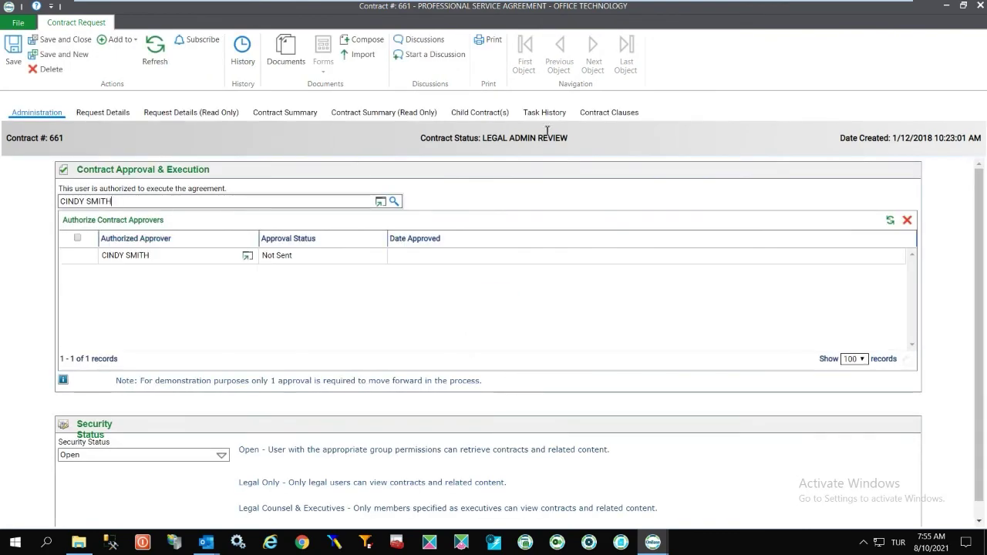
pyautogui.click(979, 6)
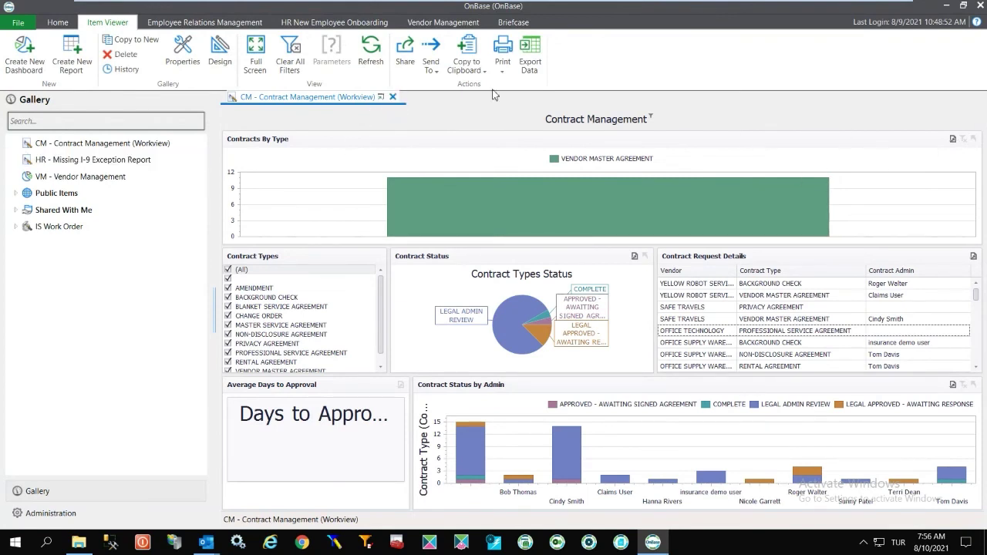
pyautogui.click(293, 60)
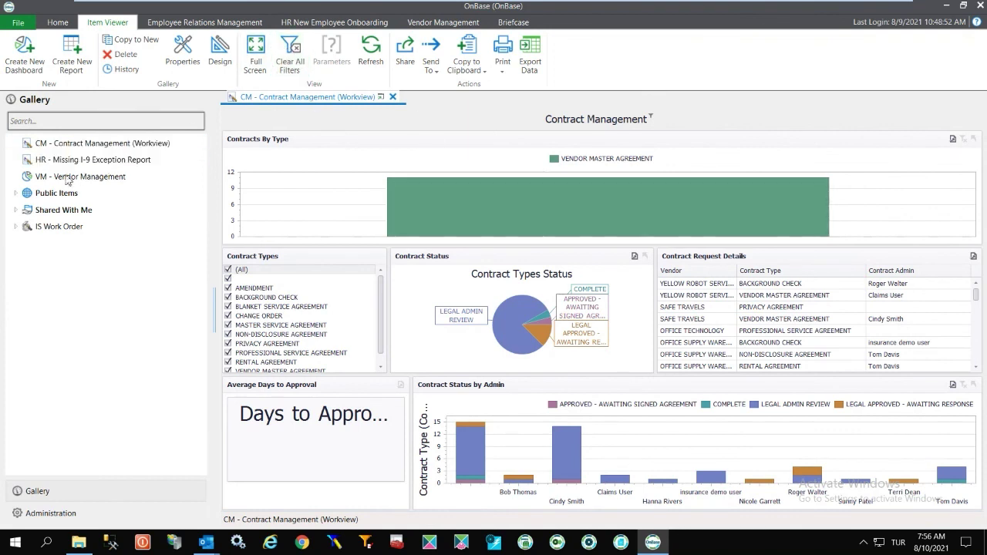
# Expand the public items in the gallery and open the AP - Invoice Processing dashboard
pyautogui.click(46, 211)
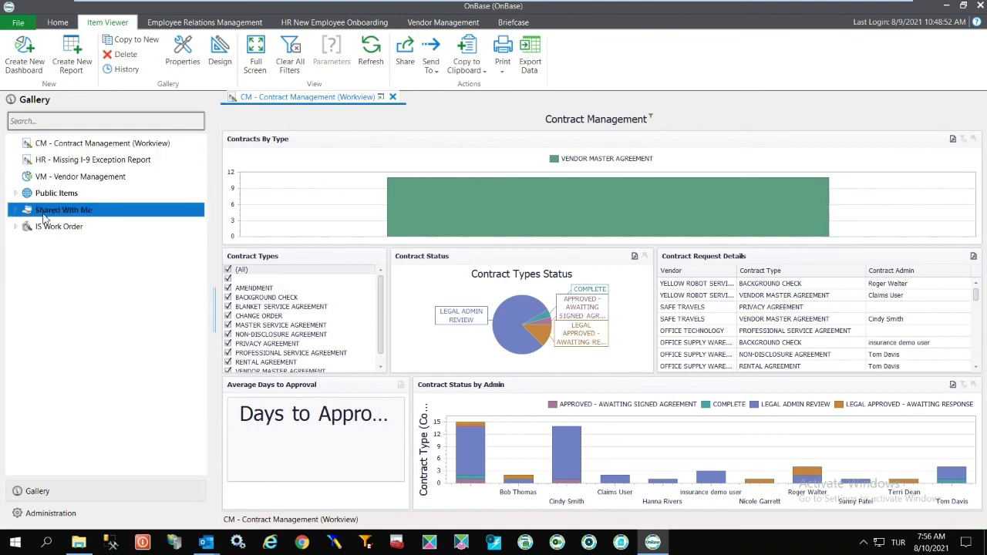
pyautogui.click(17, 193)
pyautogui.click(15, 193)
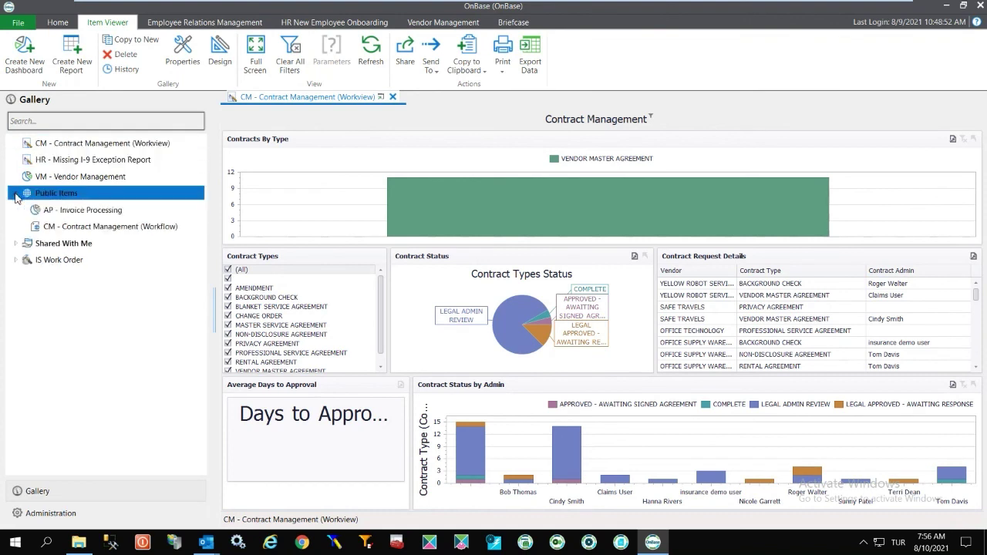
pyautogui.doubleClick(81, 210)
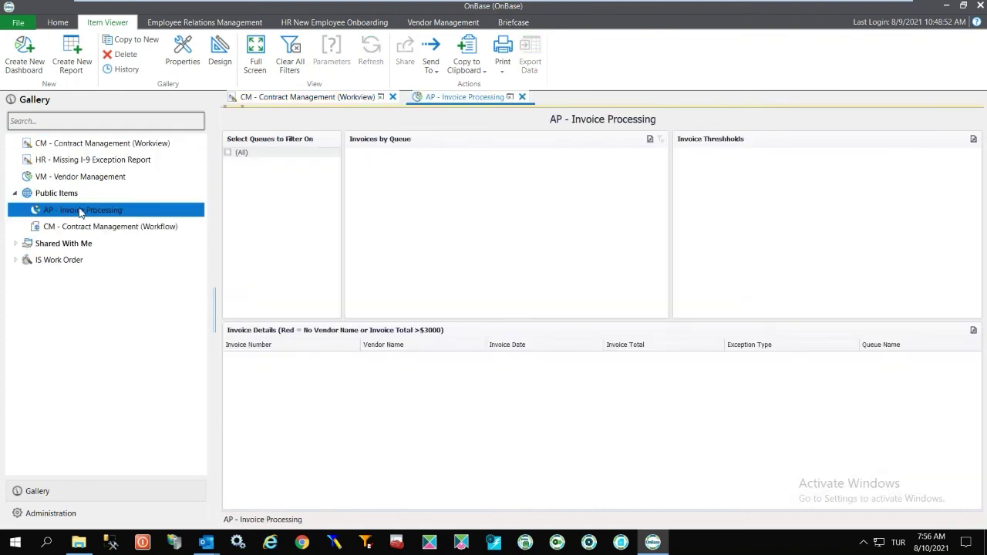